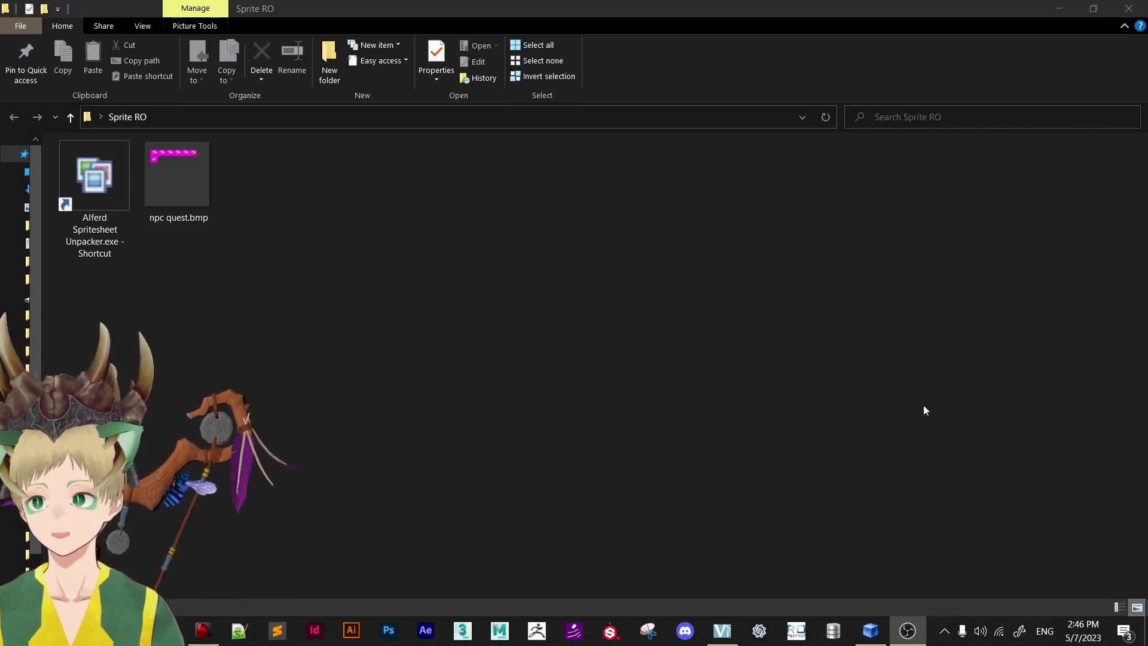
Switch to GRF Editor and extract 4_4job_einhar.act and 4_4job_einhar.spr from the npc folder into the Sprite RO folder.
left_click(95, 245)
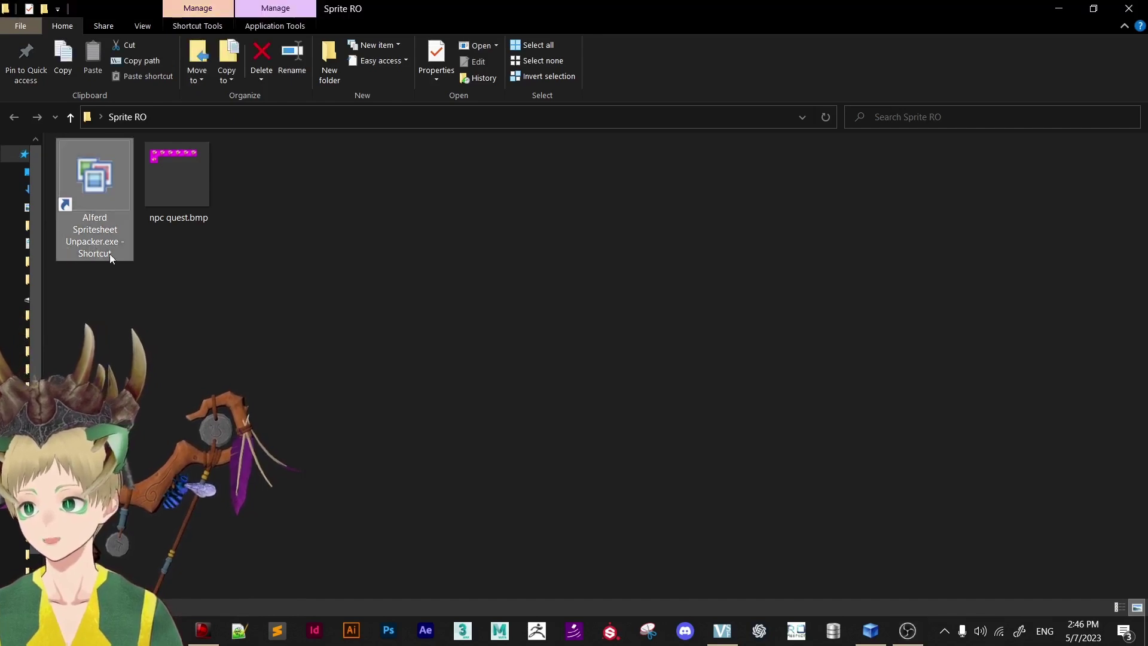
left_click(871, 630)
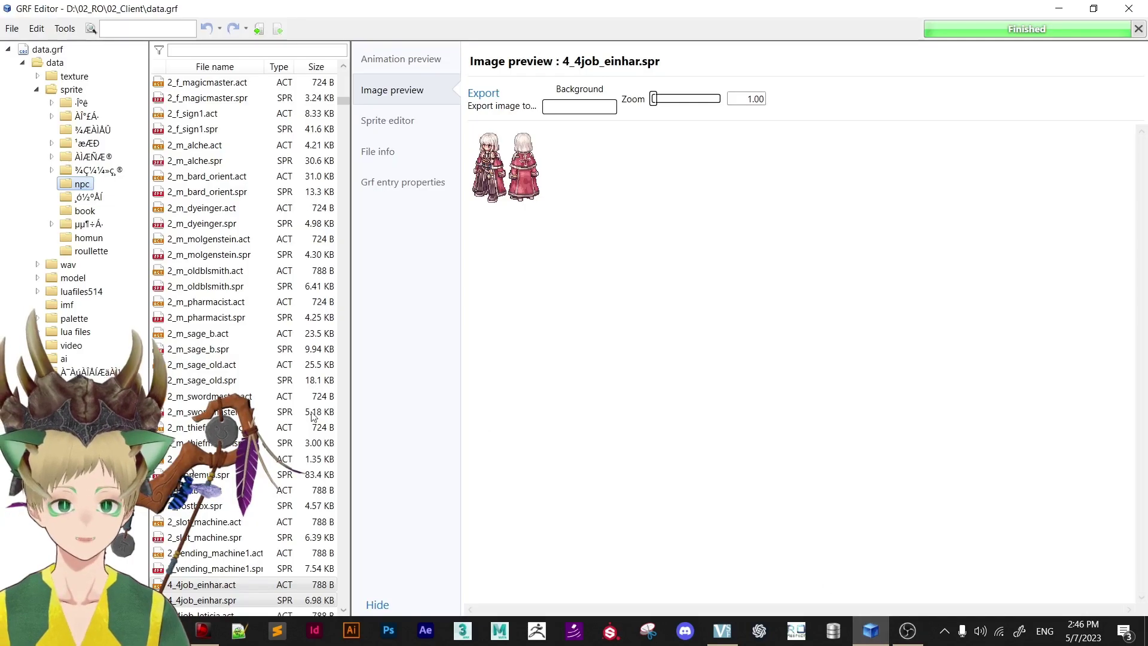
right_click(179, 584)
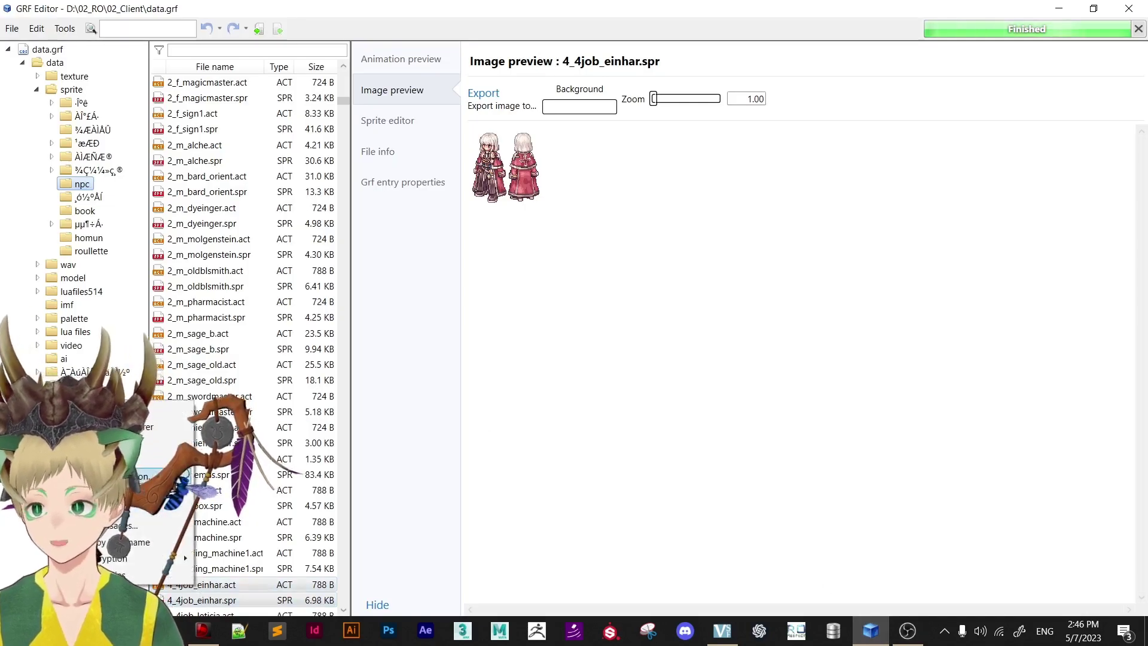
left_click(149, 459)
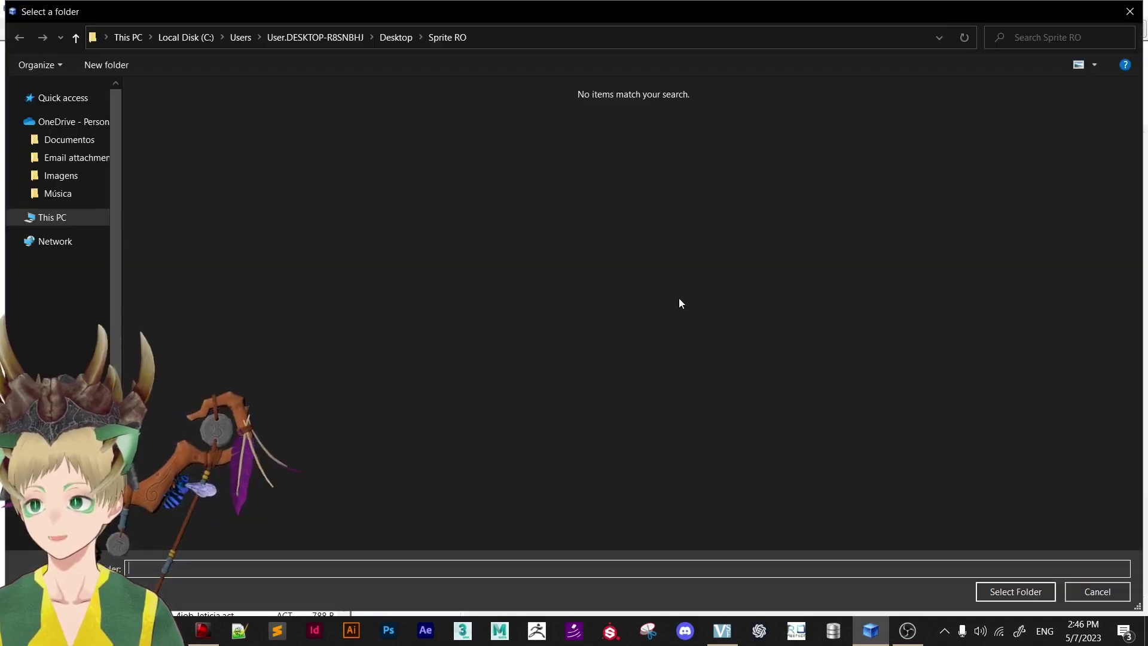
left_click(1015, 591)
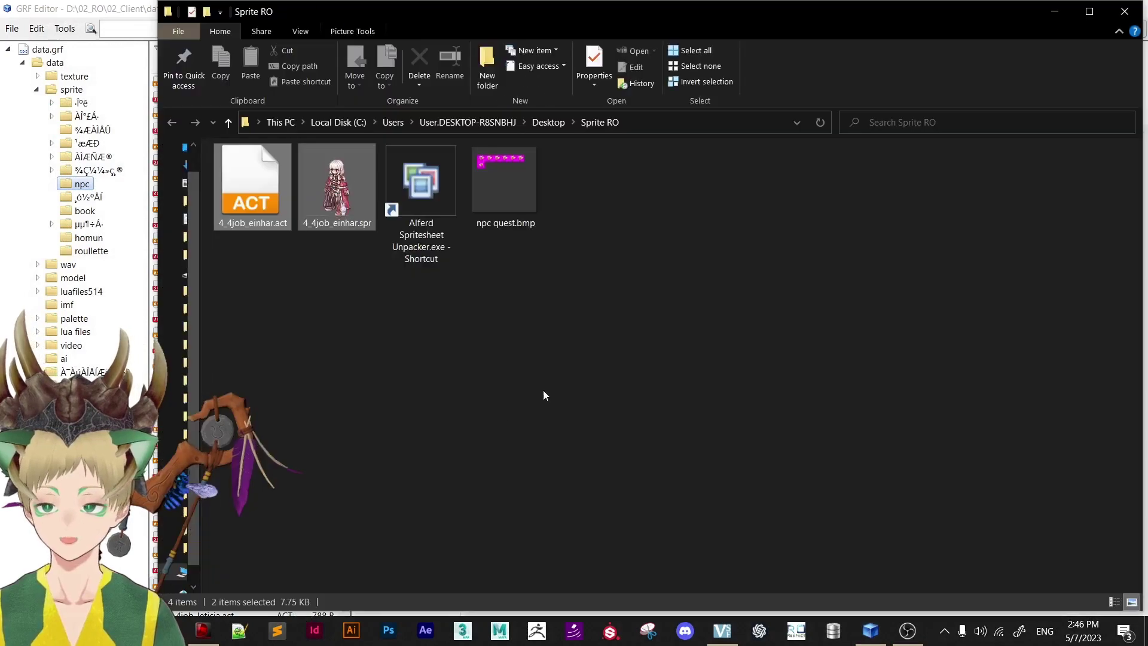
Close GRF Editor and the extra Sprite RO folder window.
left_click(132, 9)
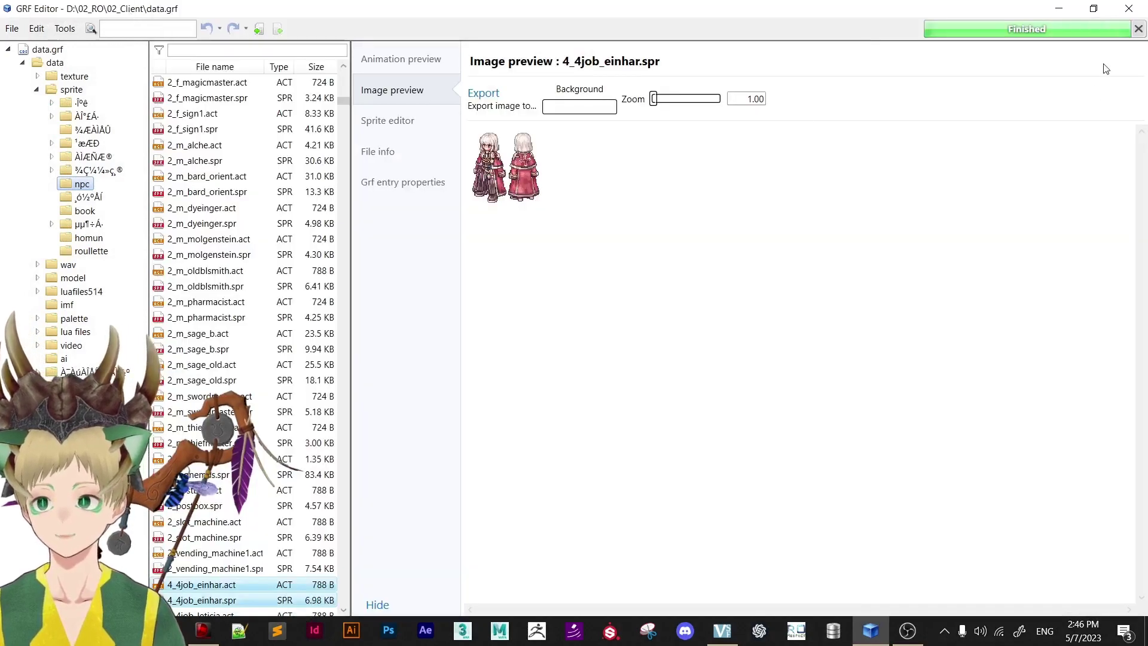
left_click(1129, 9)
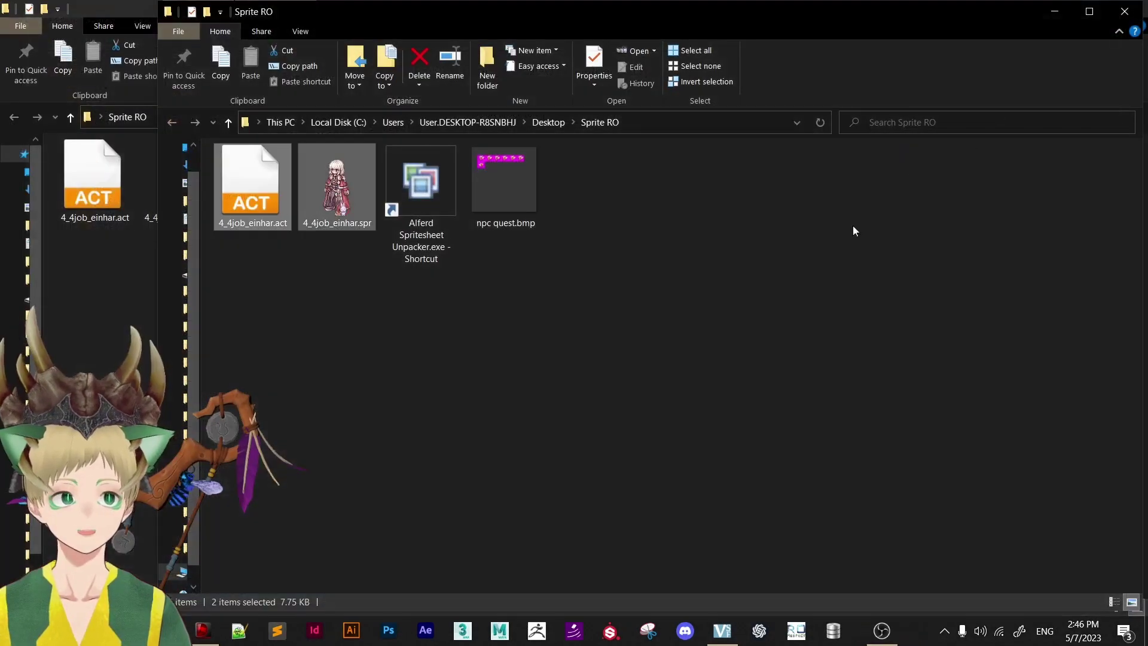
left_click(553, 333)
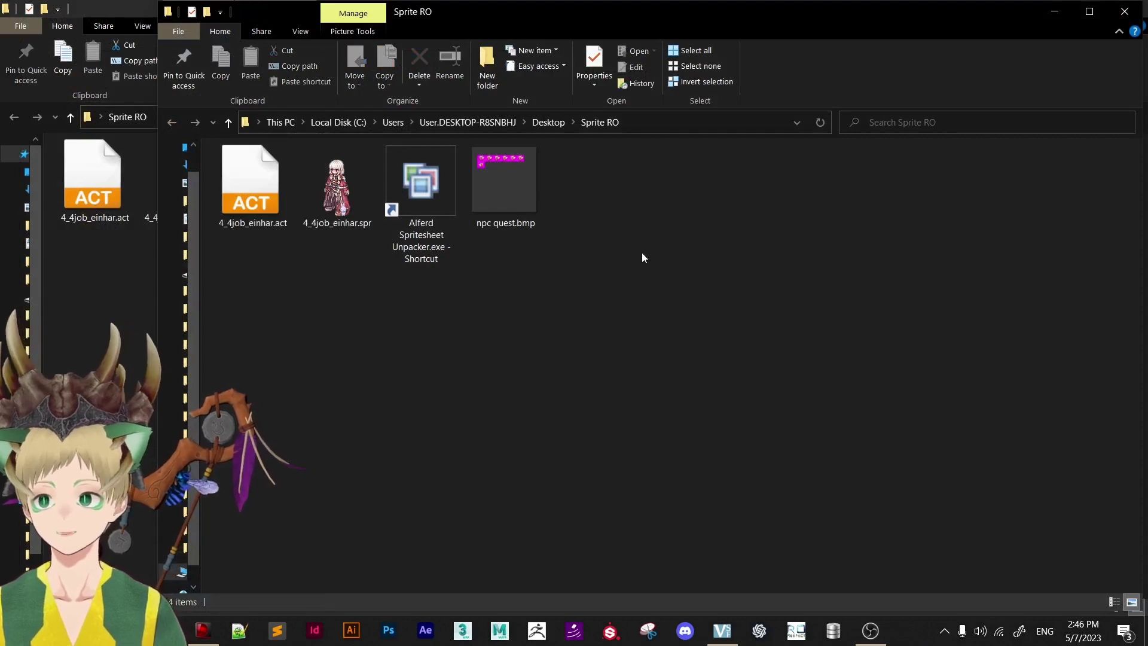
left_click(1125, 11)
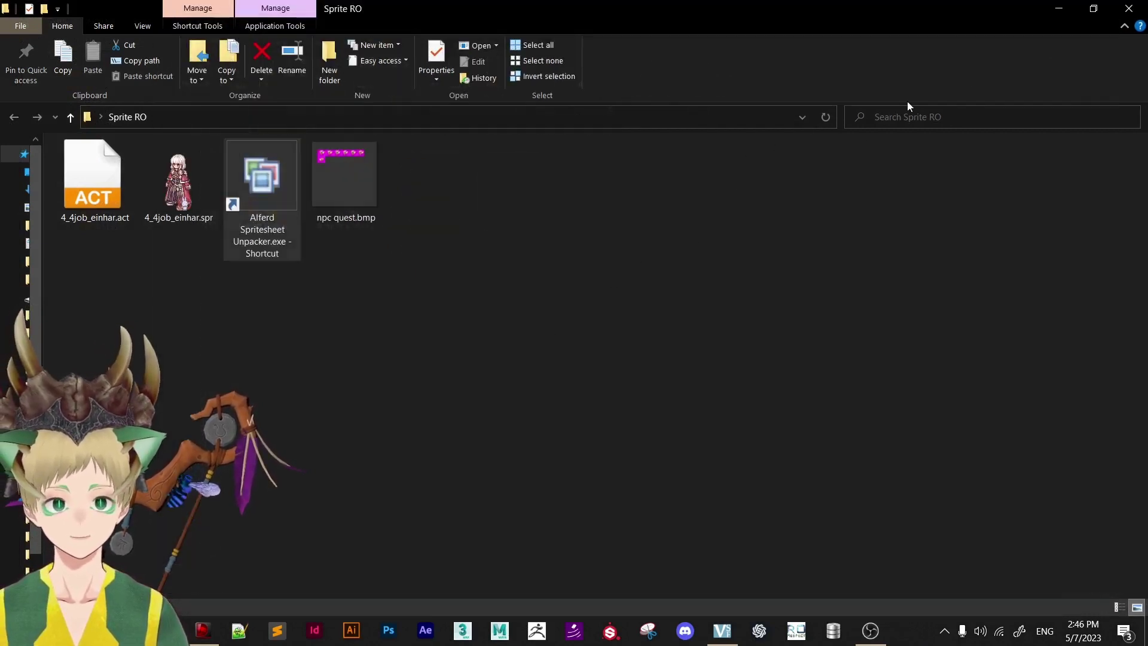
Launch Alferd Spritesheet Unpacker from its shortcut, load npc quest.bmp into it and maximize its window.
left_click(275, 189)
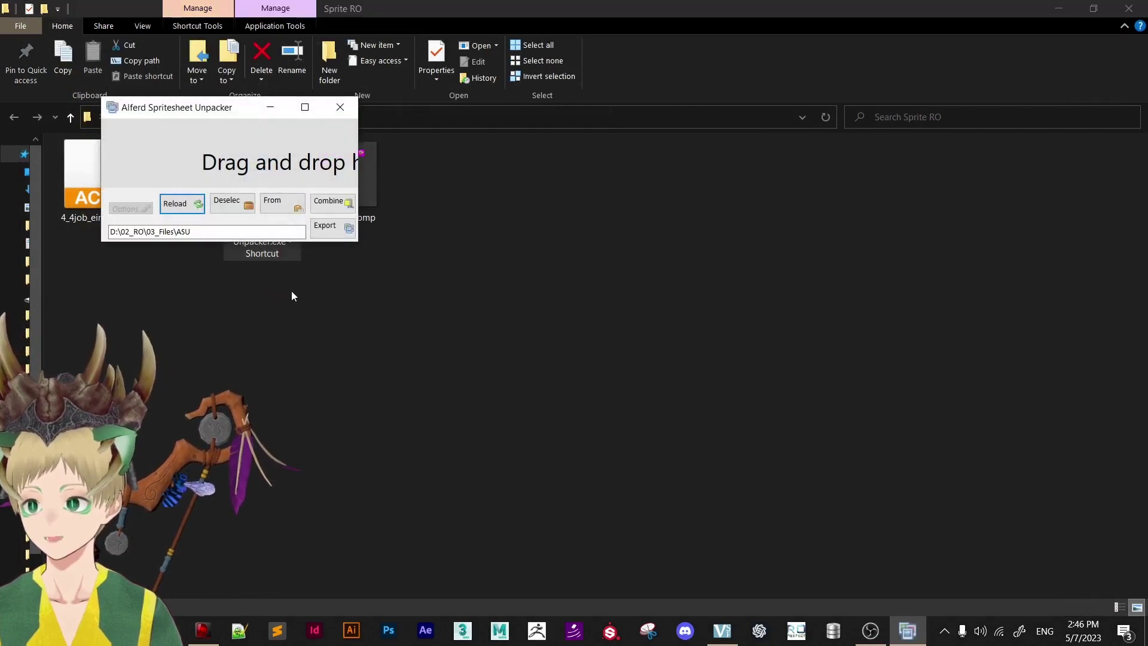
left_click_drag(191, 112, 255, 302)
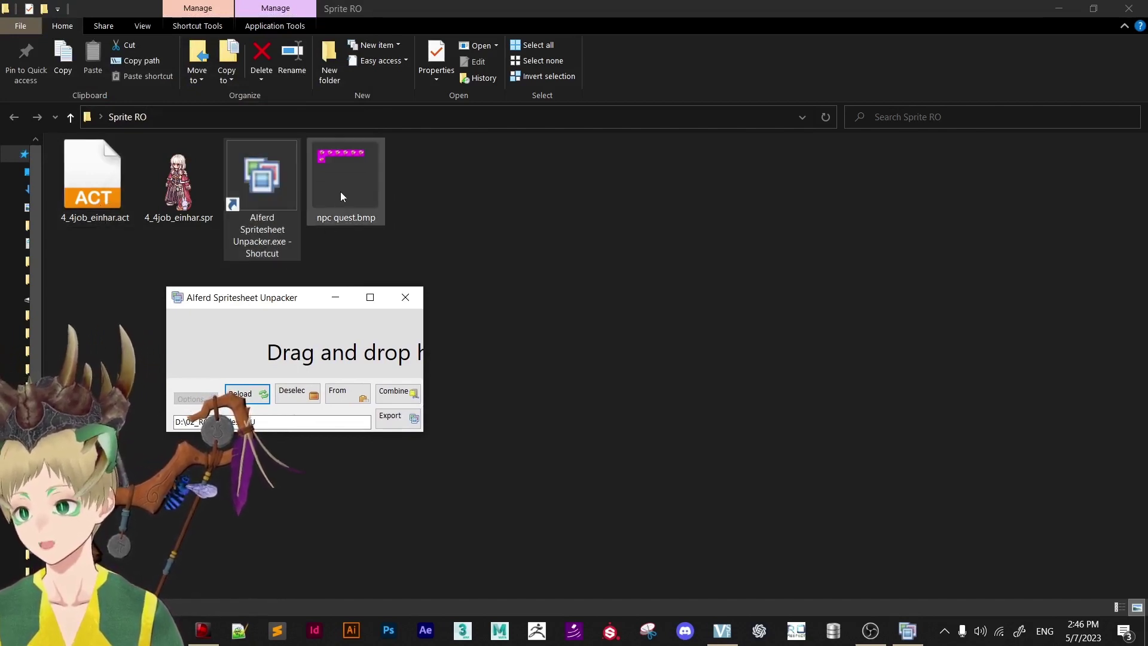
left_click_drag(340, 191, 311, 350)
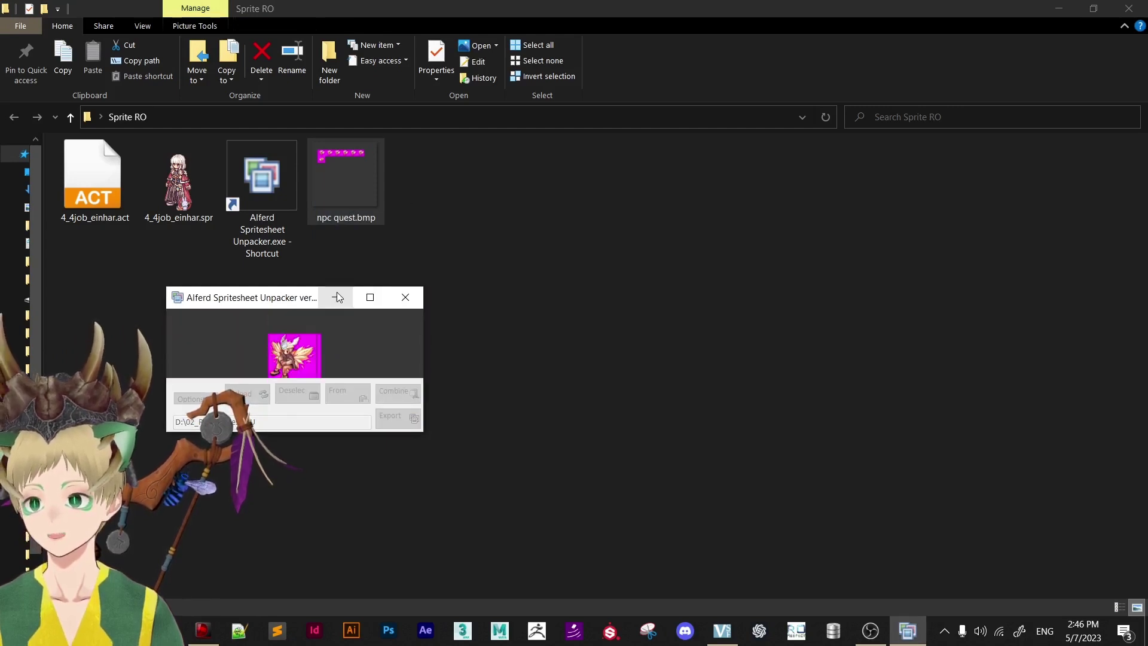
left_click(370, 297)
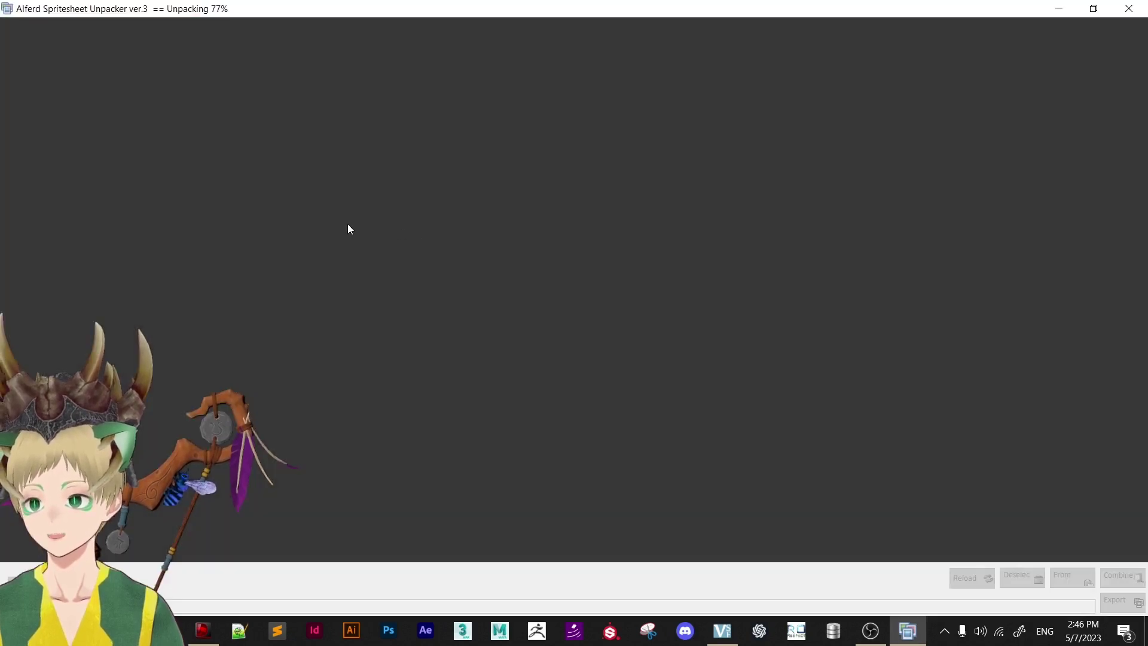
Select all seven sprite frames on the unpacked sheet, six in the first row and one in the second.
left_click(92, 131)
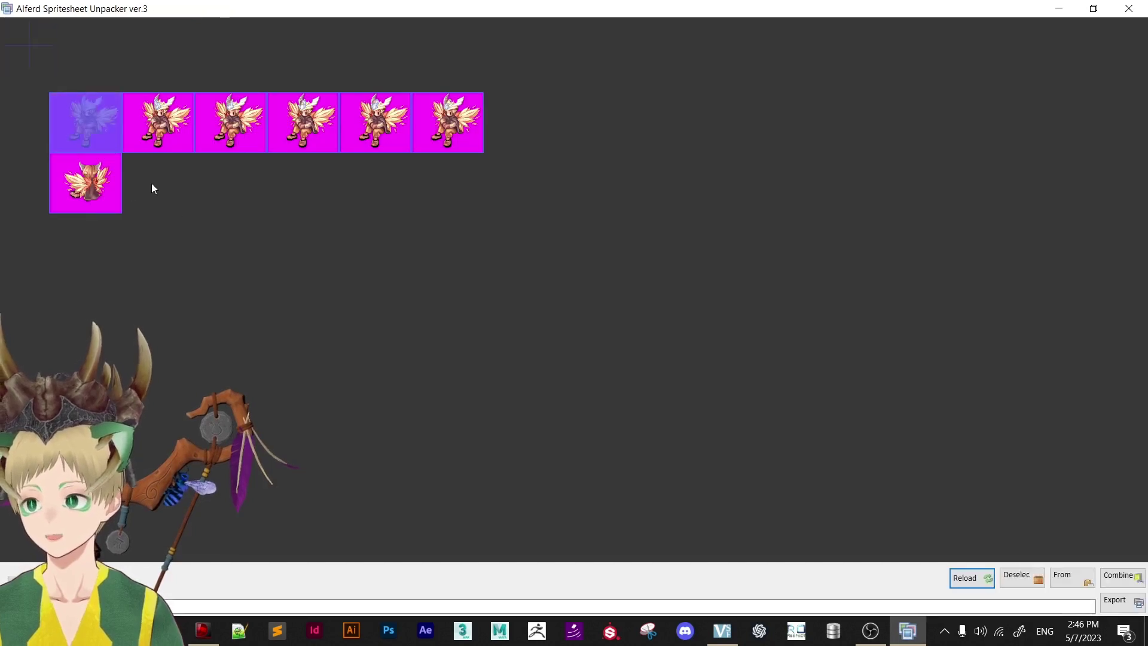
left_click(156, 140)
left_click(239, 131)
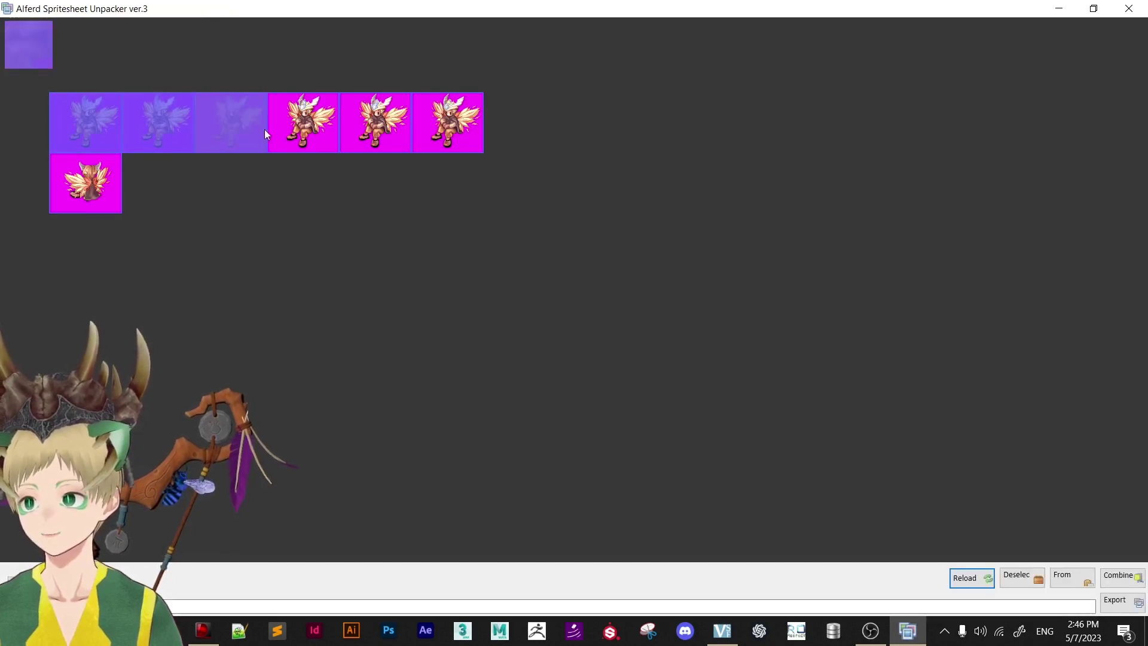
left_click(317, 123)
left_click(347, 123)
left_click(437, 120)
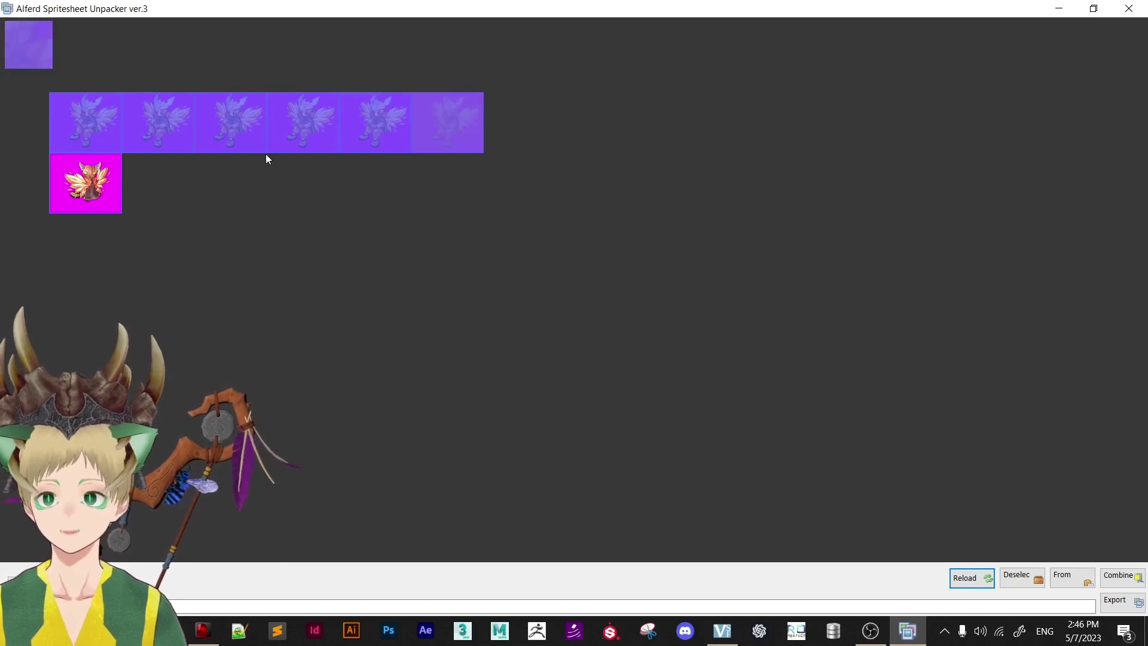
left_click(104, 171)
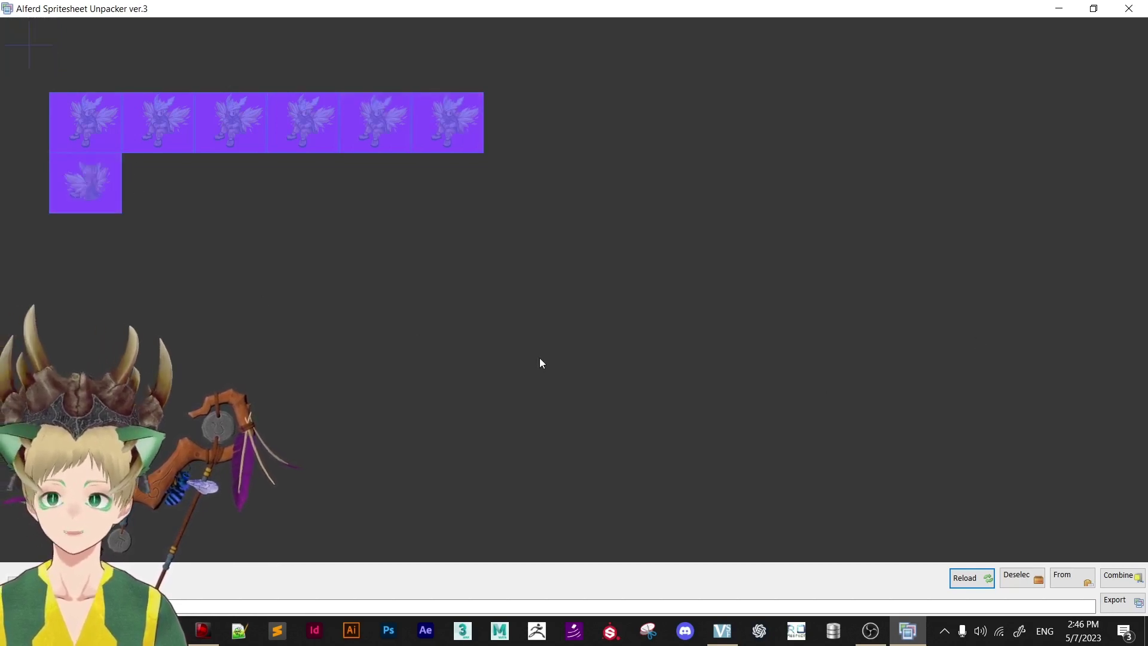
left_click(192, 113)
left_click(192, 113)
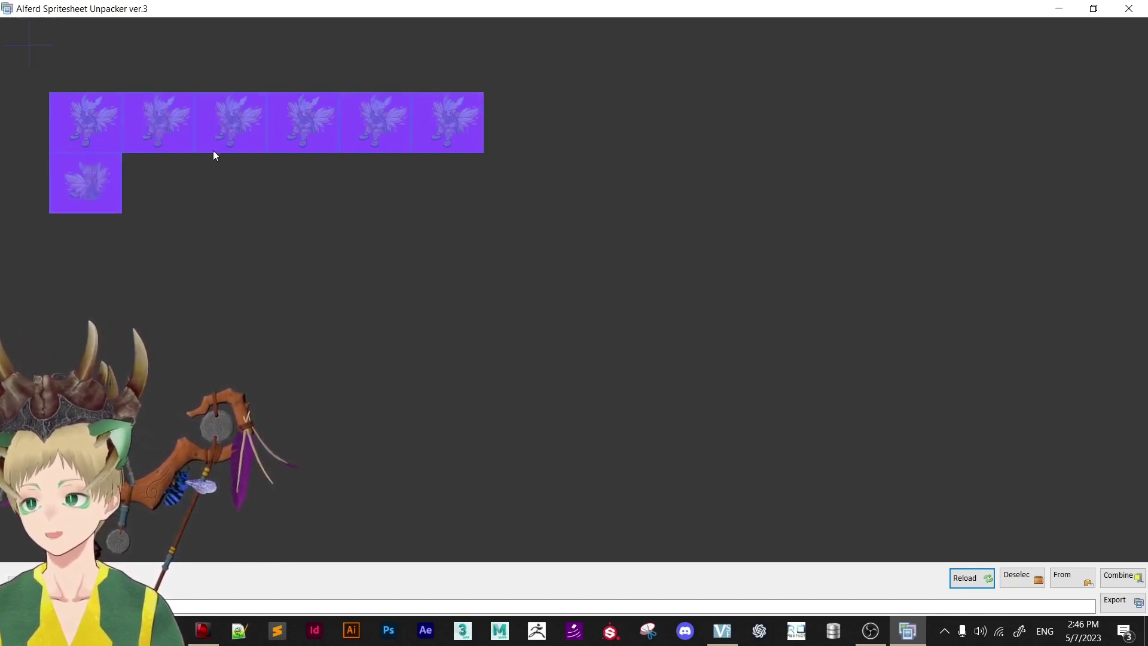
left_click(197, 130)
left_click(302, 129)
left_click(380, 177)
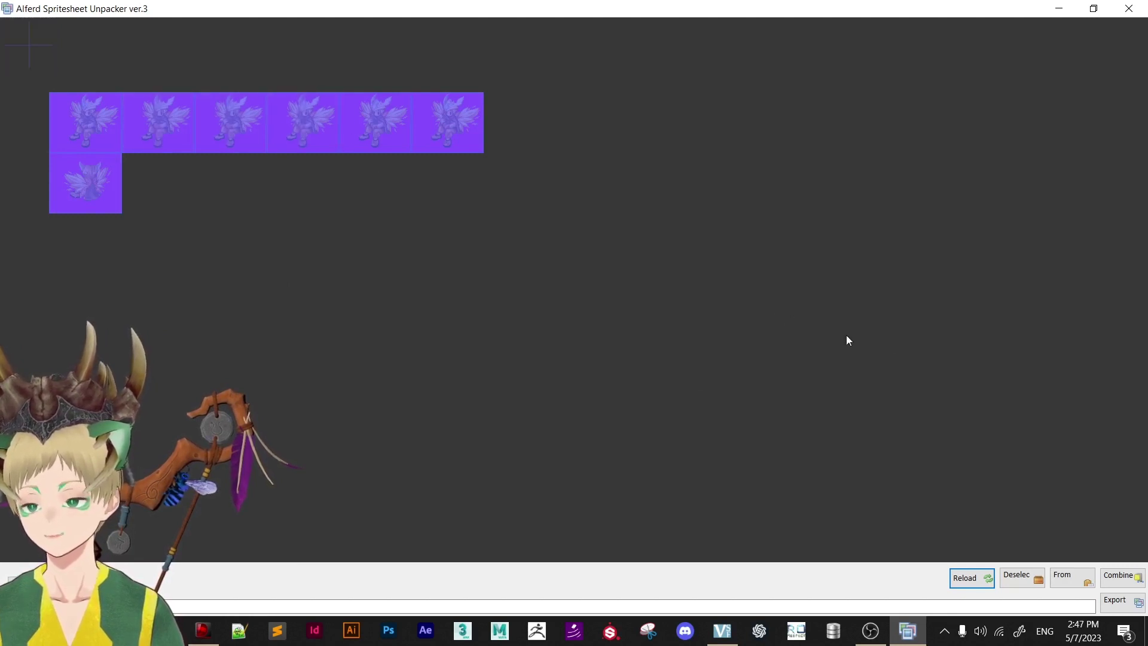
Export the selected frames as separate images into the Sprite RO folder on the desktop.
left_click(1116, 601)
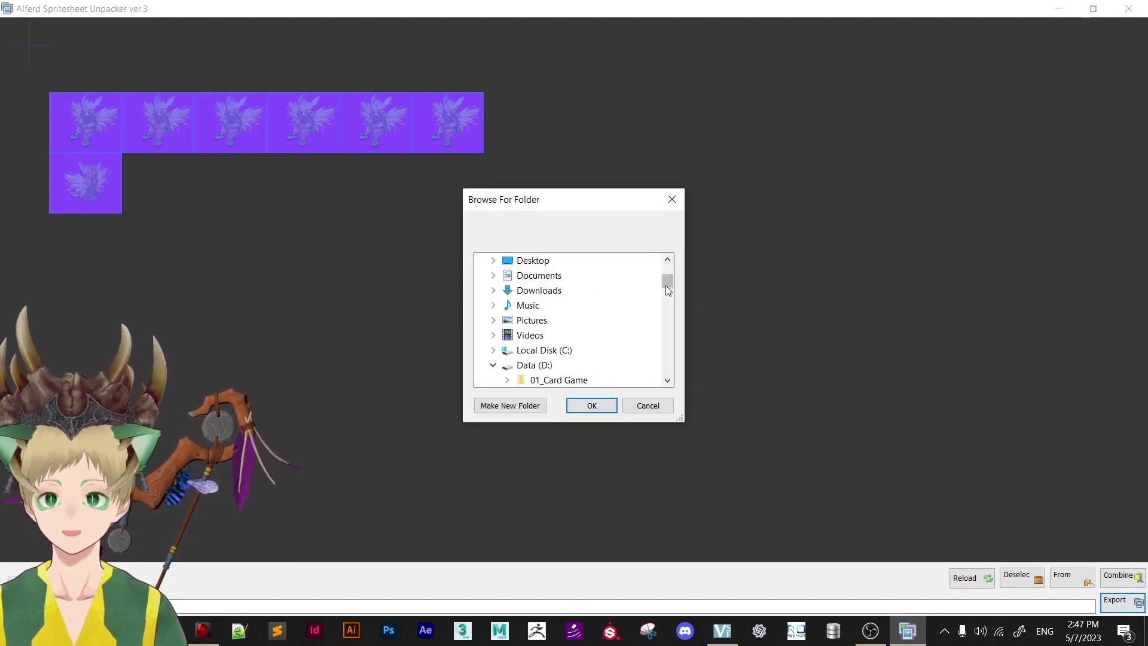
left_click_drag(666, 282, 667, 367)
left_click(521, 351)
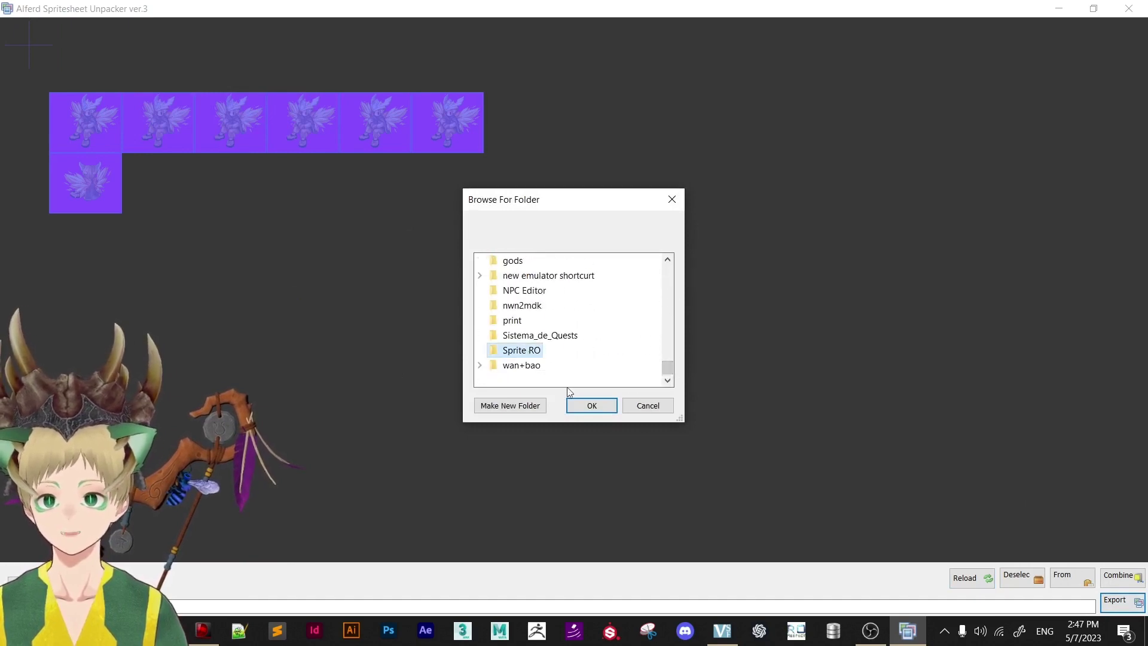
left_click(589, 406)
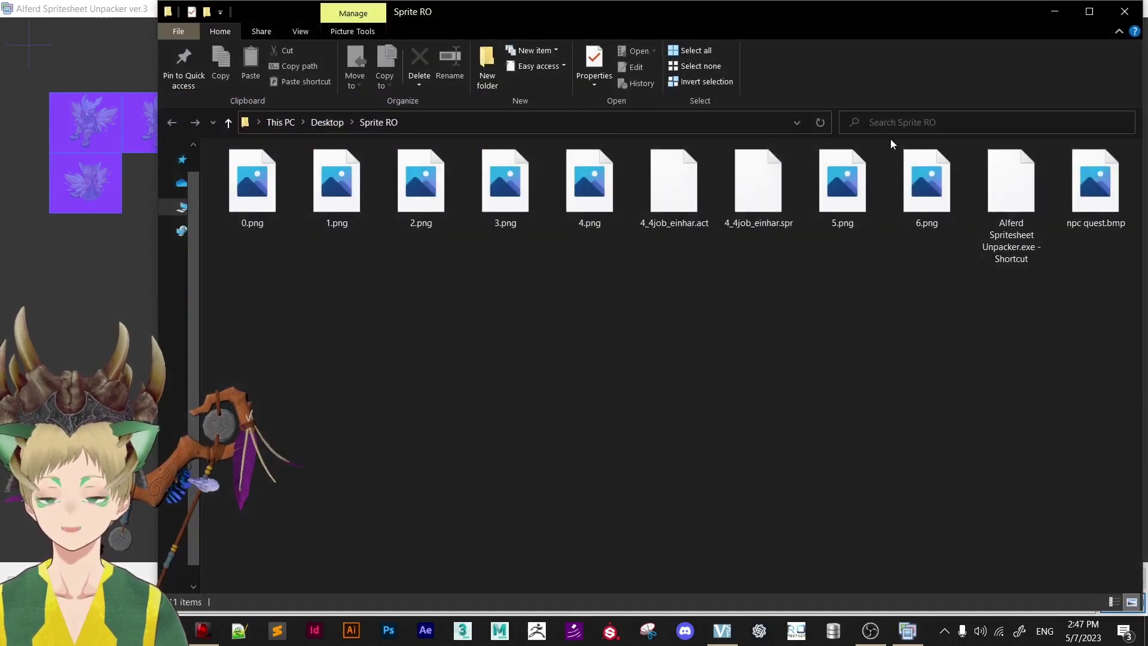
Close the spritesheet unpacker and the extra Sprite RO folder window.
left_click(58, 341)
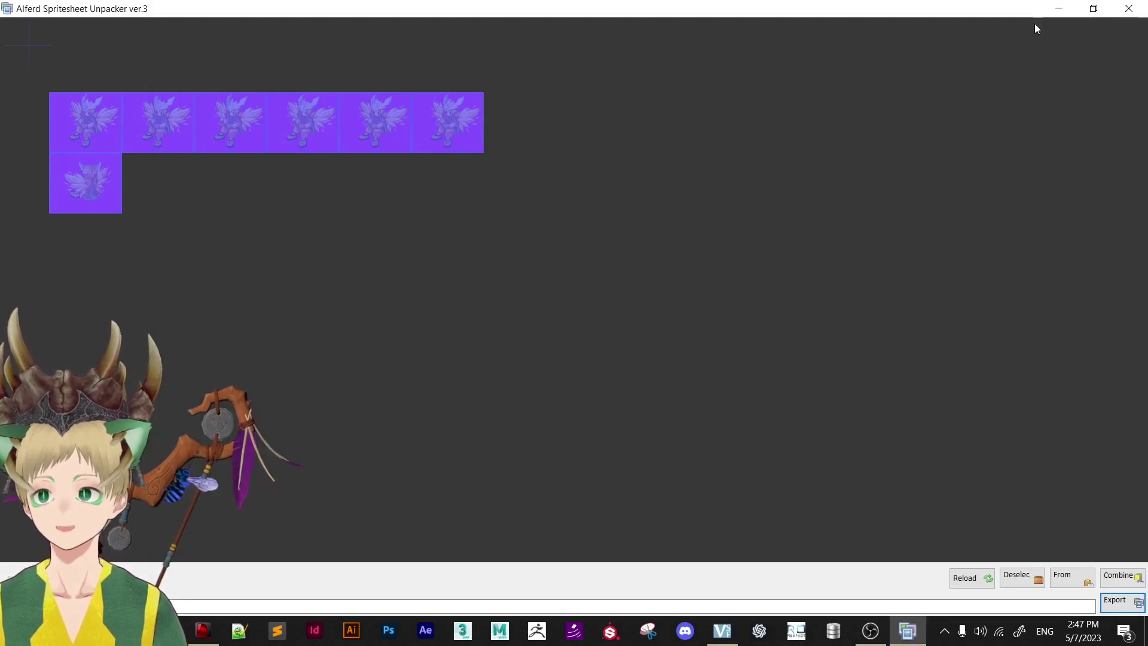
left_click(1129, 8)
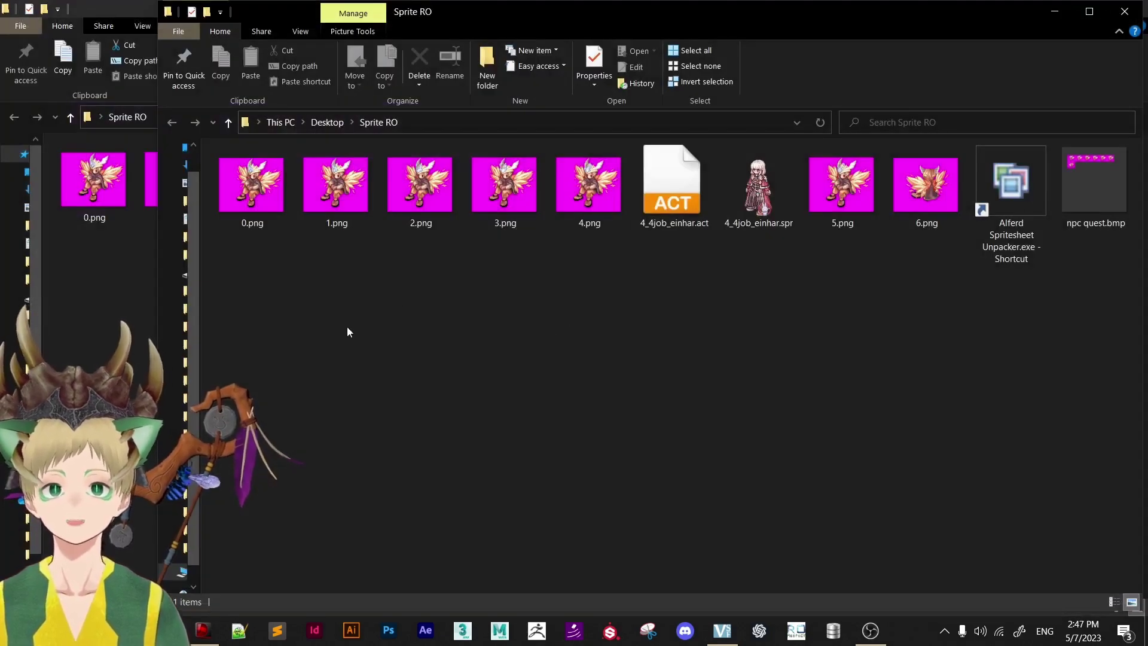
left_click(1125, 12)
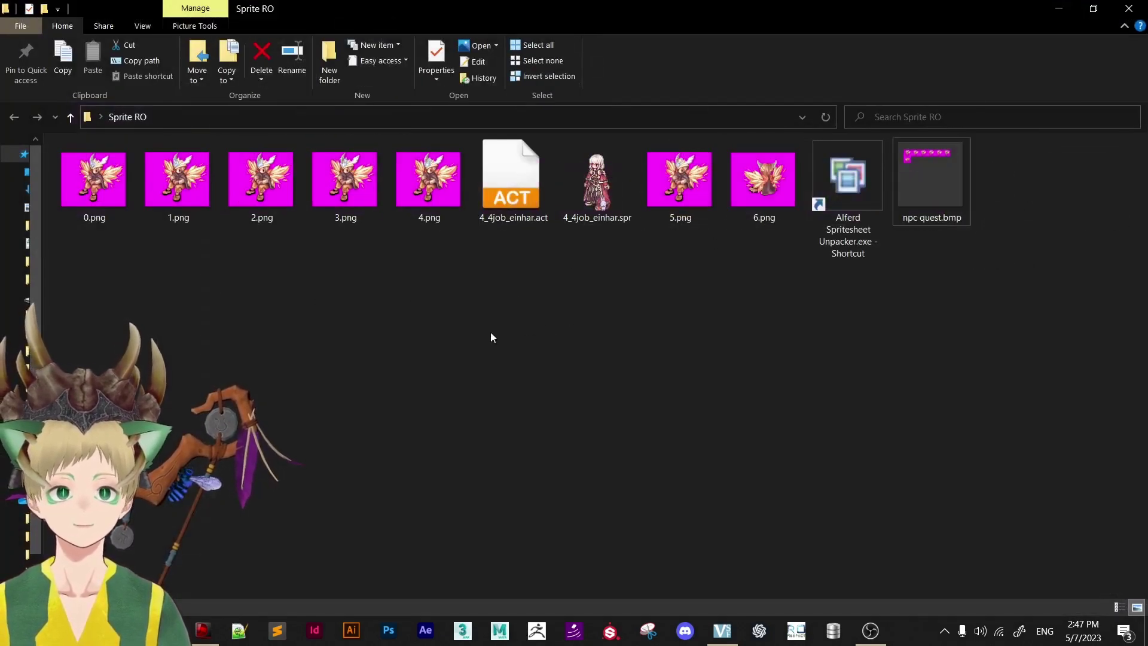
Open 4_4job_einhar.act in Act Editor and add the images 0.png to 6.png to its sprite list.
double_click(511, 177)
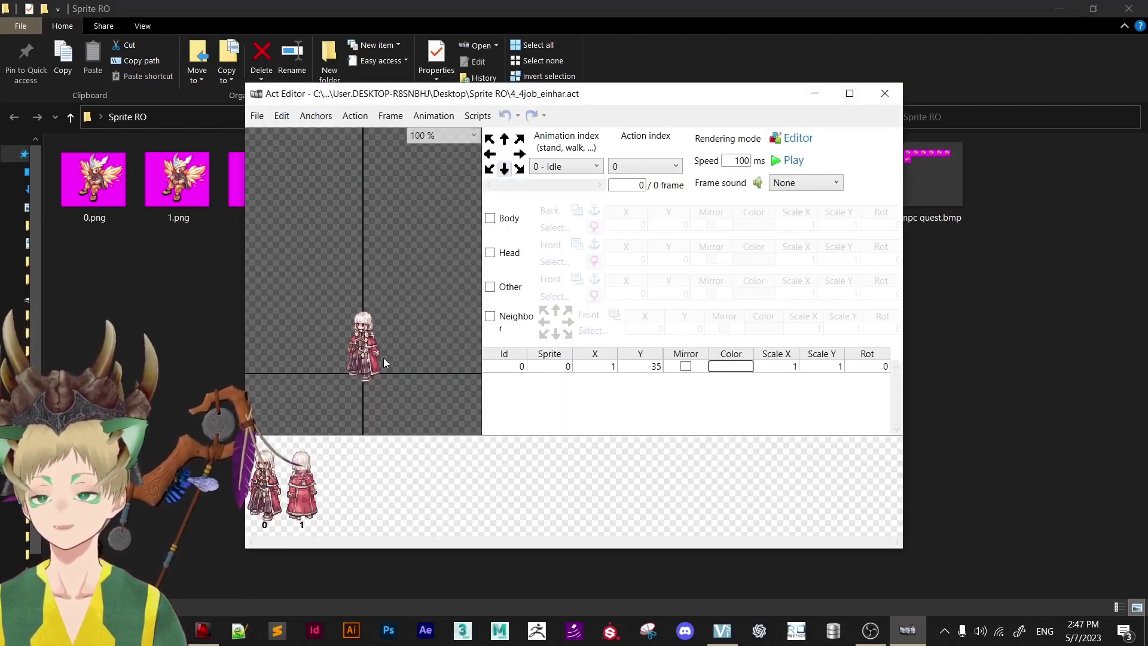
left_click_drag(584, 99, 754, 121)
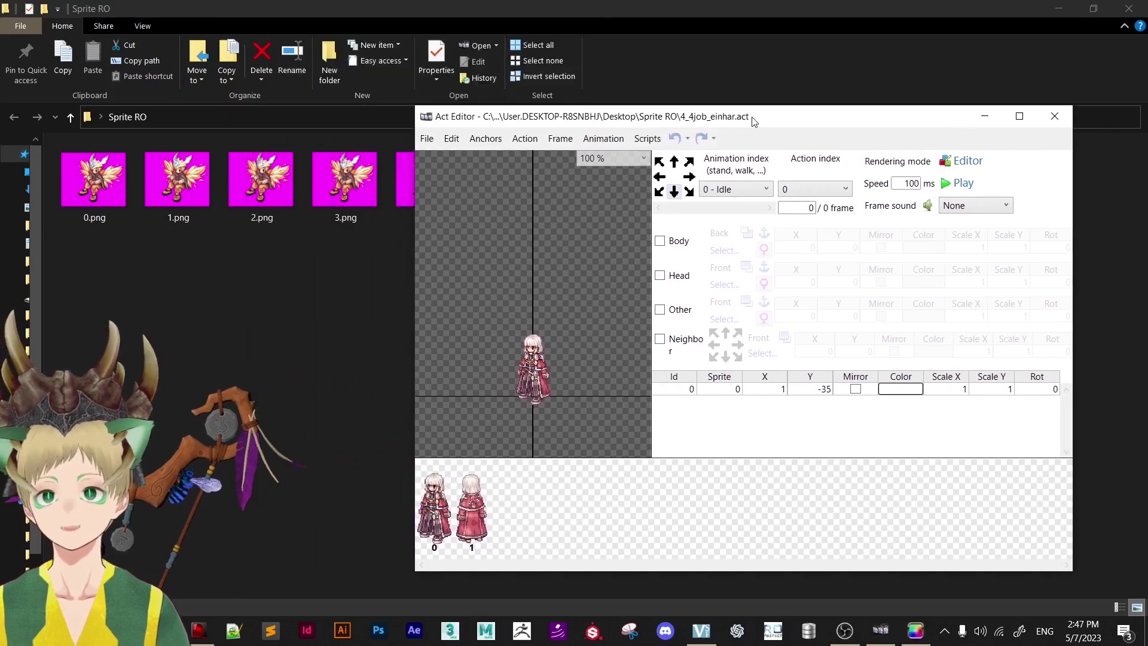
left_click(83, 192)
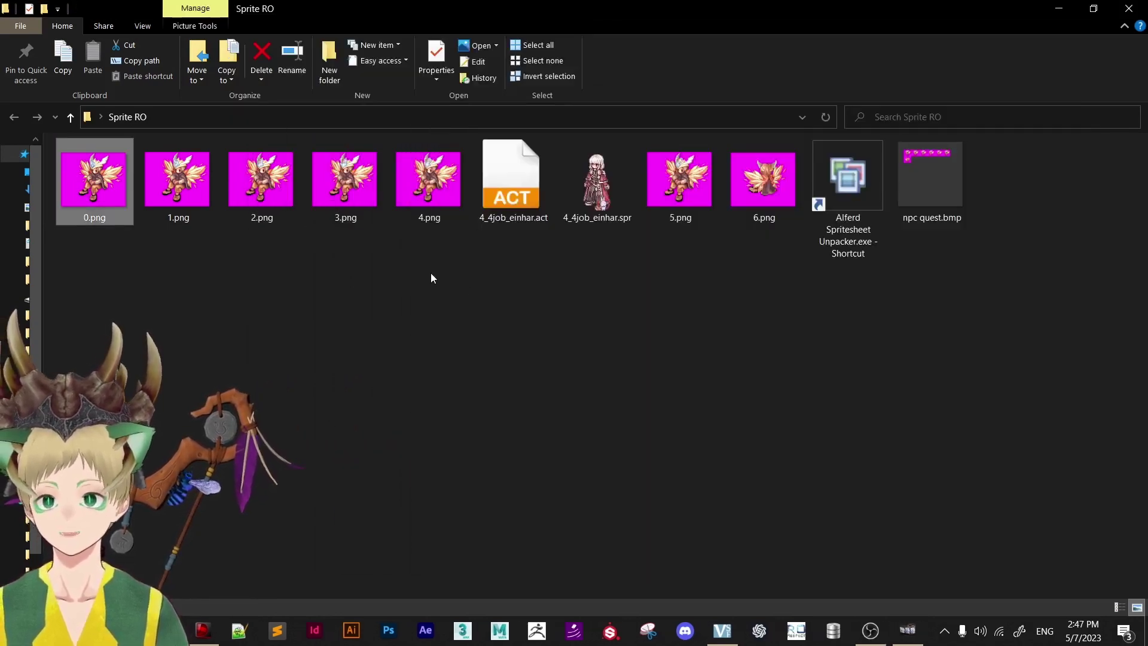
left_click(428, 179, "shift")
left_click(685, 201, "ctrl")
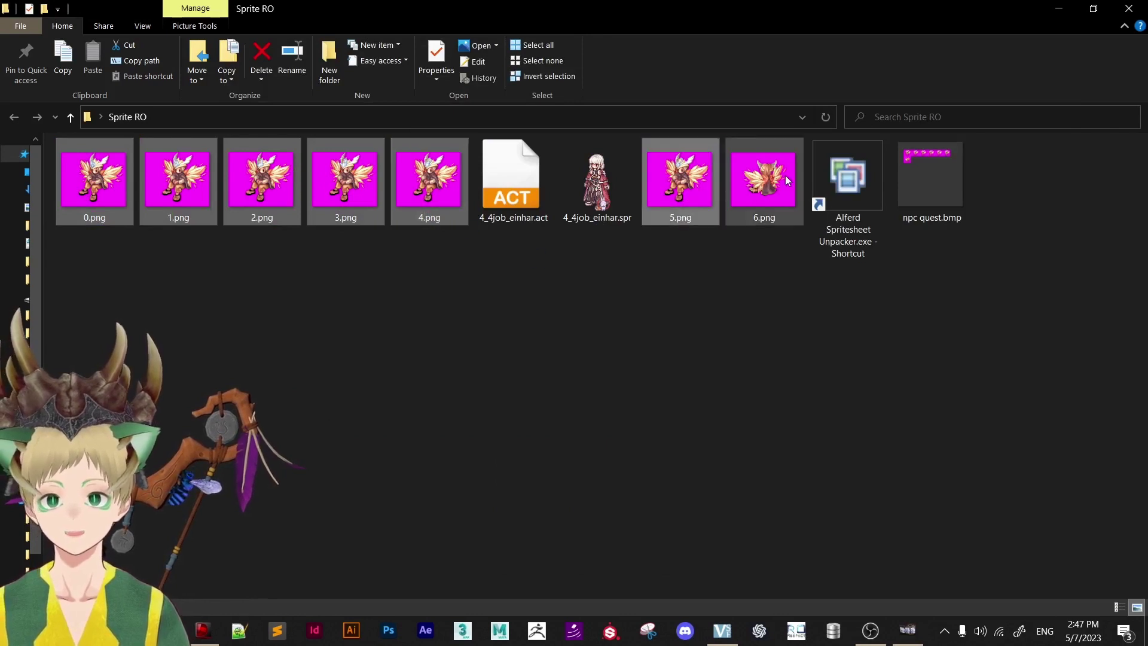
left_click(763, 179, "ctrl")
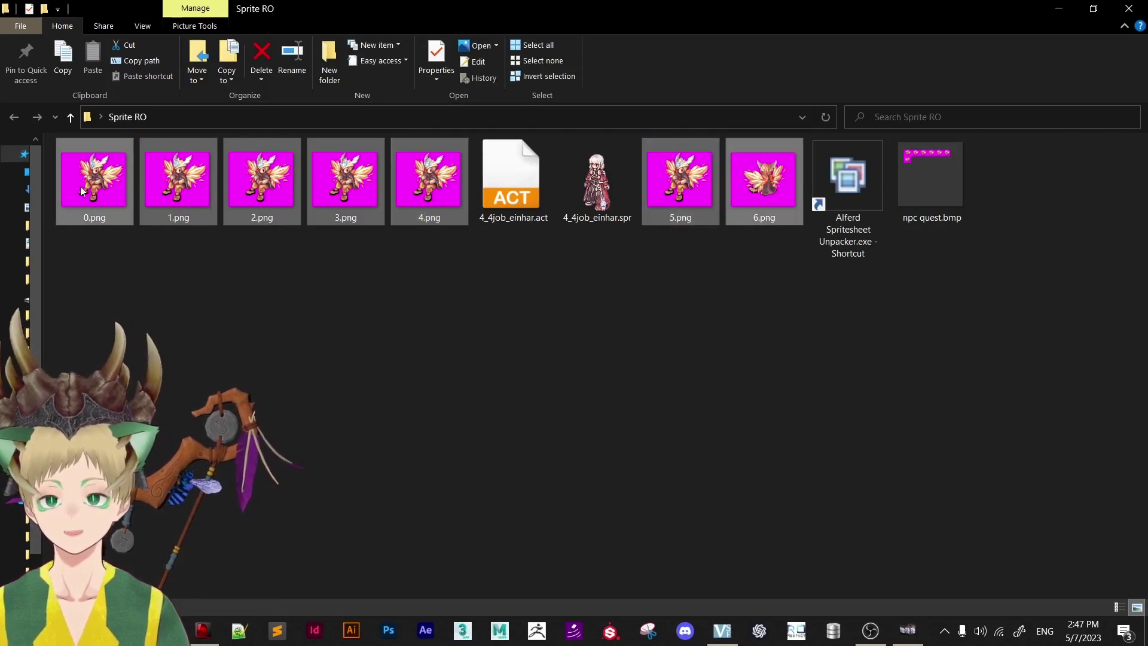
left_click_drag(84, 190, 626, 504)
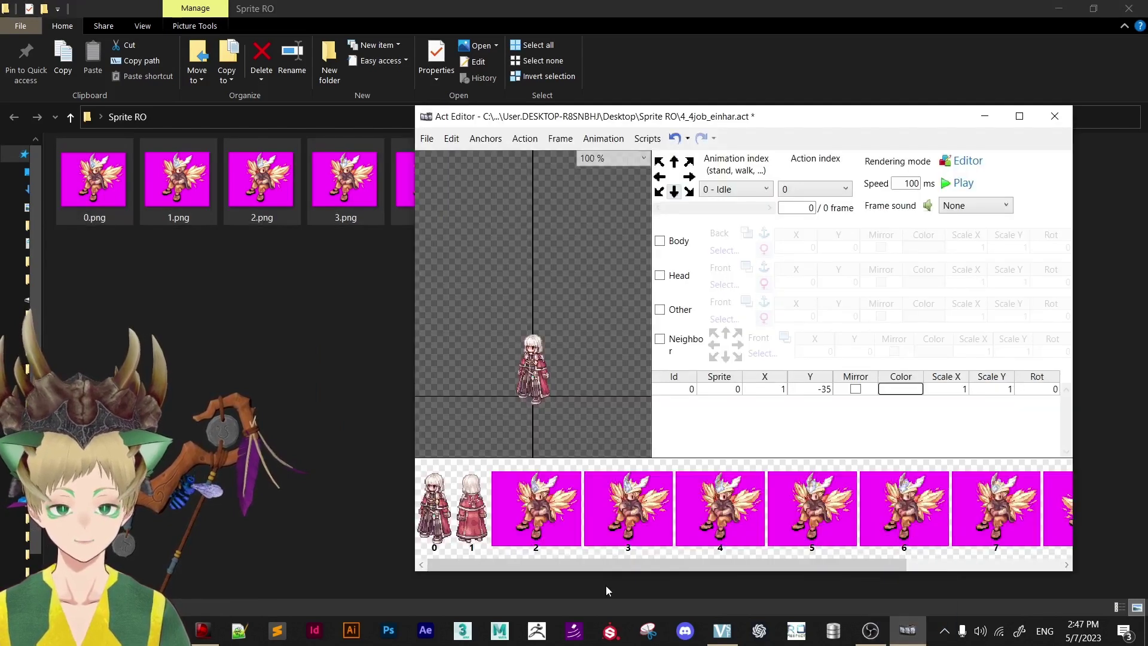
Check the options for sprite 2, then maximize Act Editor and inspect the idle character in the preview up close.
right_click(547, 501)
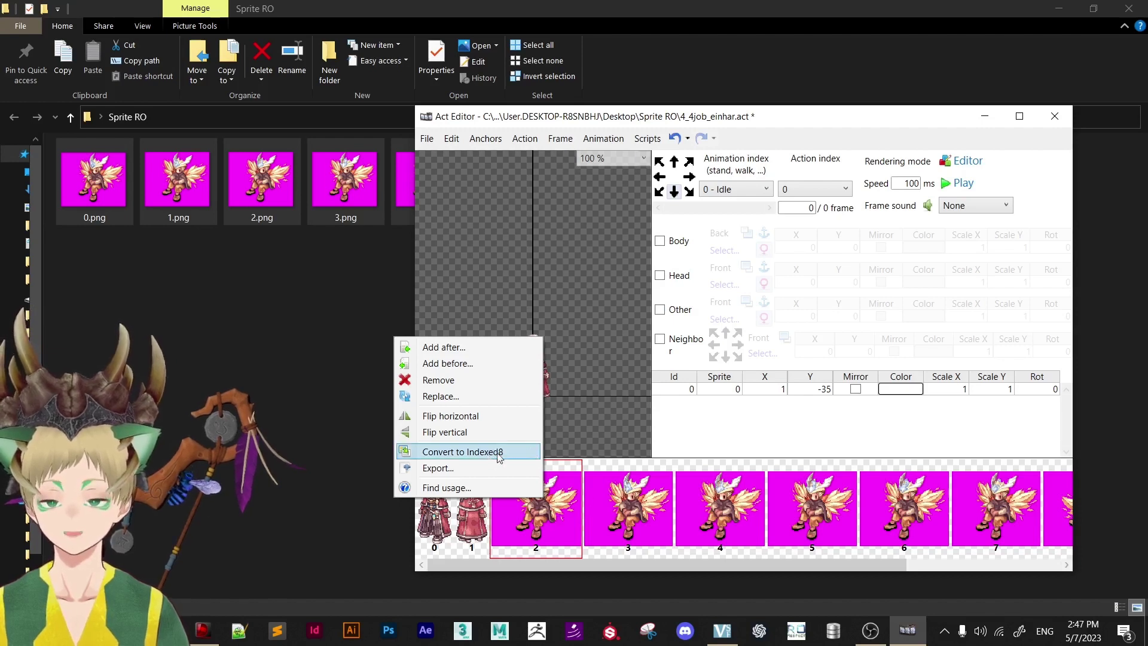
left_click(755, 122)
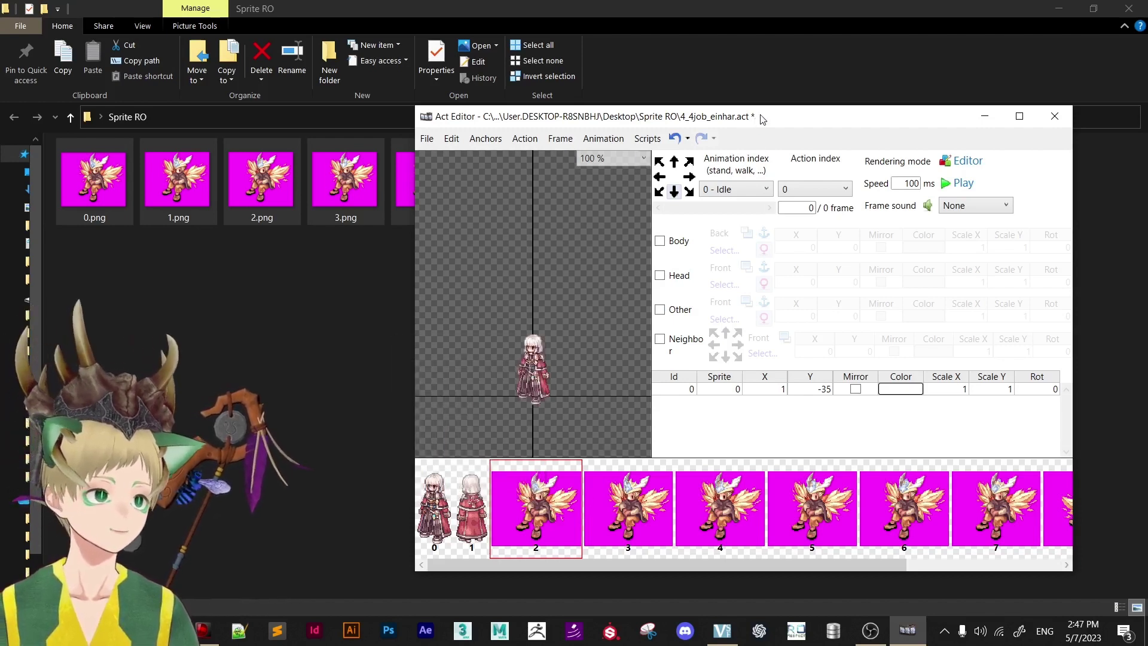
double_click(761, 119)
scroll(391, 397, "up", 5)
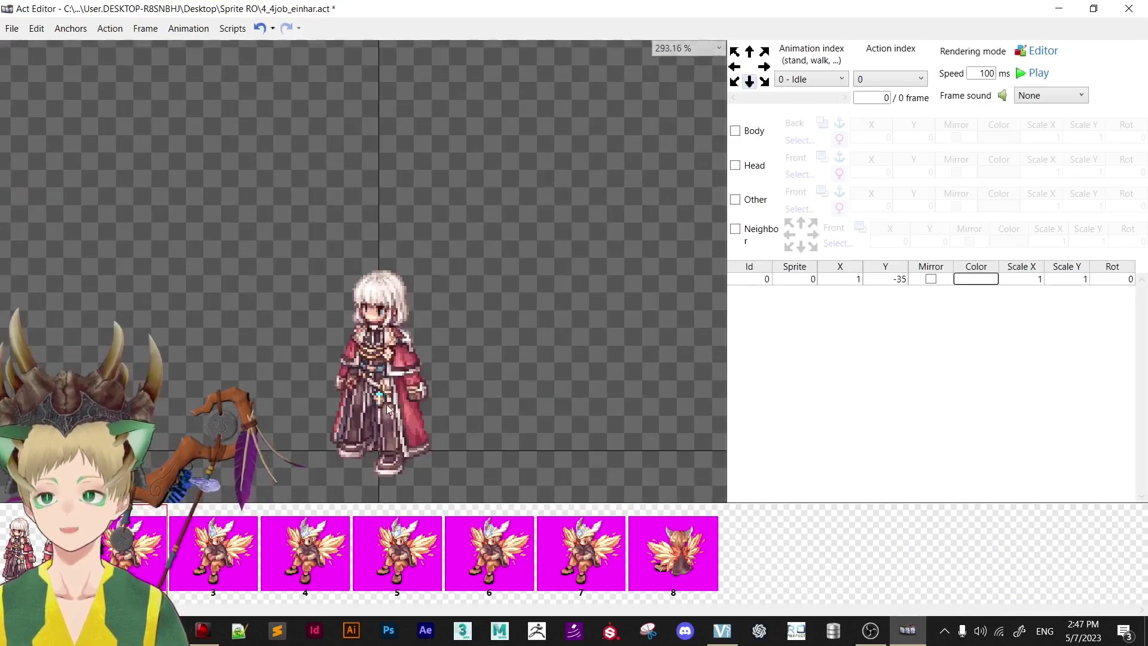
scroll(390, 393, "down", 3)
scroll(390, 393, "up", 3)
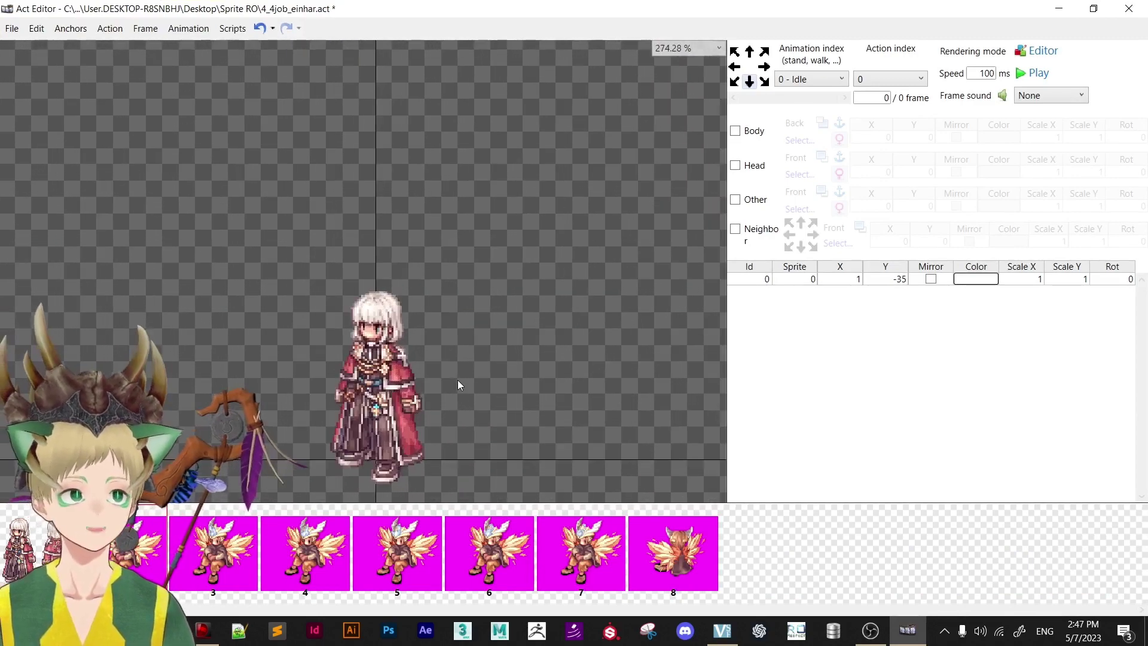
Convert sprite 2 using Convert to Indexed8 with first-pixel transparency, choosing the Bgra32 conversion and applying the choice to all items.
left_click_drag(458, 380, 497, 217)
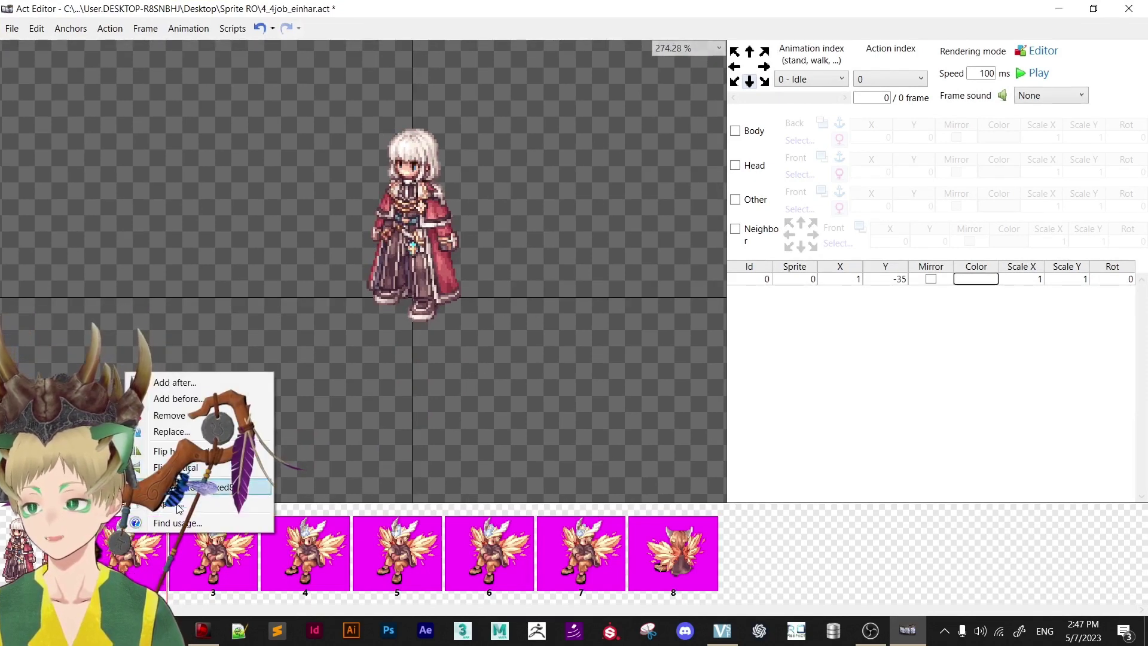
left_click(200, 488)
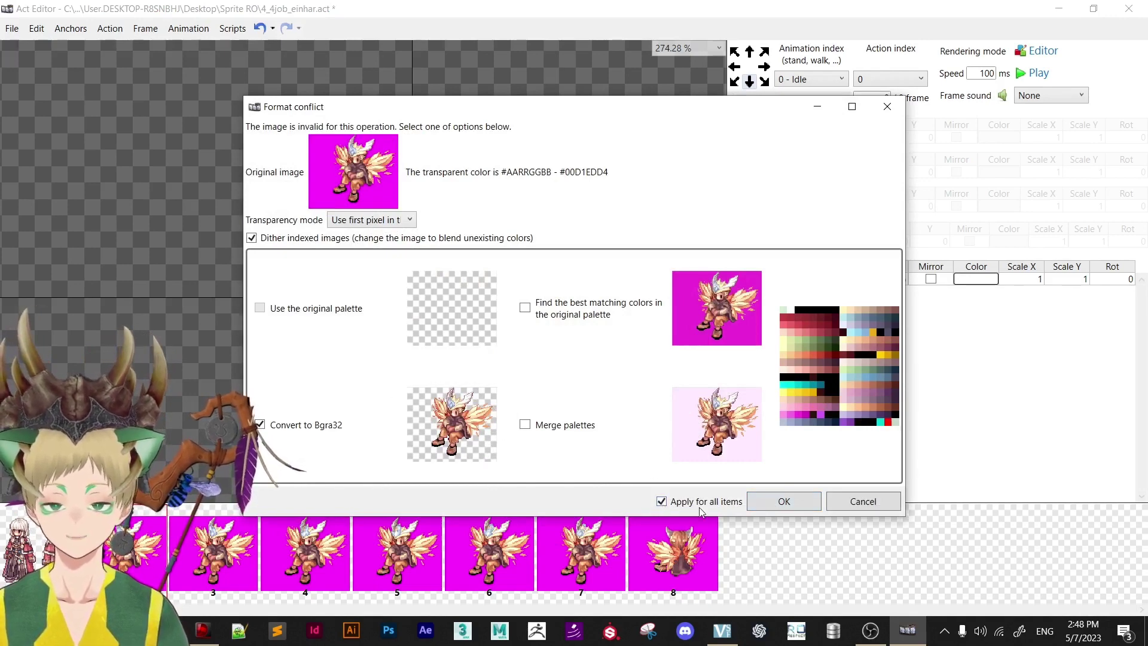
left_click(766, 501)
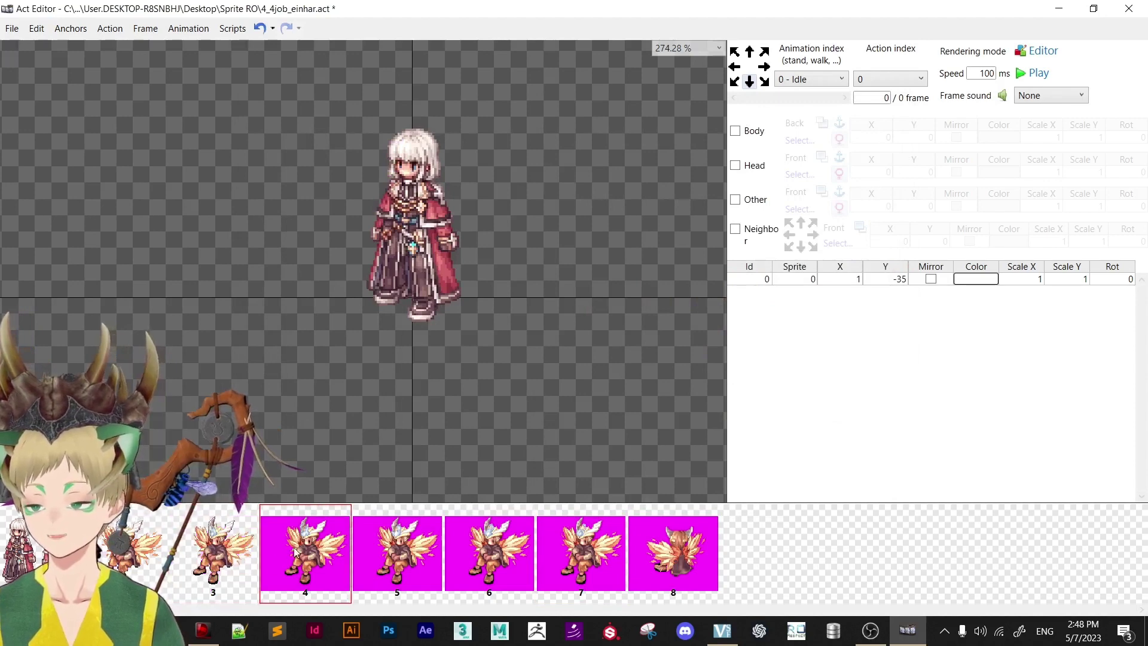
Apply the Indexed8 conversion to the remaining imported sprites through sprite 8 to clear their magenta backgrounds.
left_click(251, 499)
right_click(404, 520)
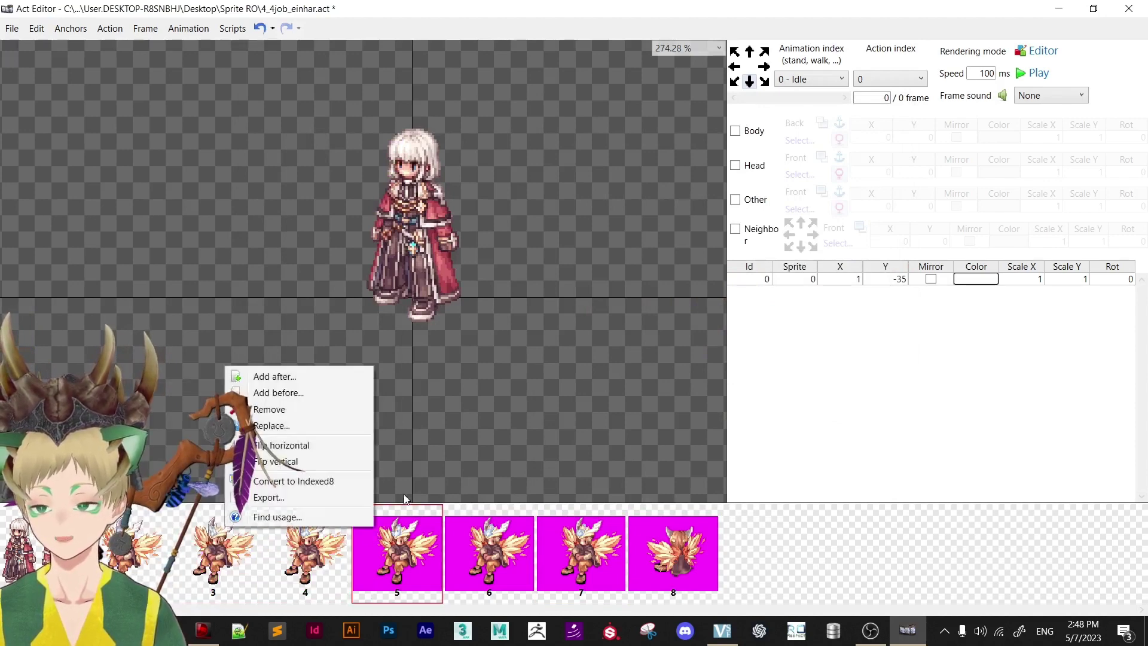
left_click(326, 483)
right_click(494, 510)
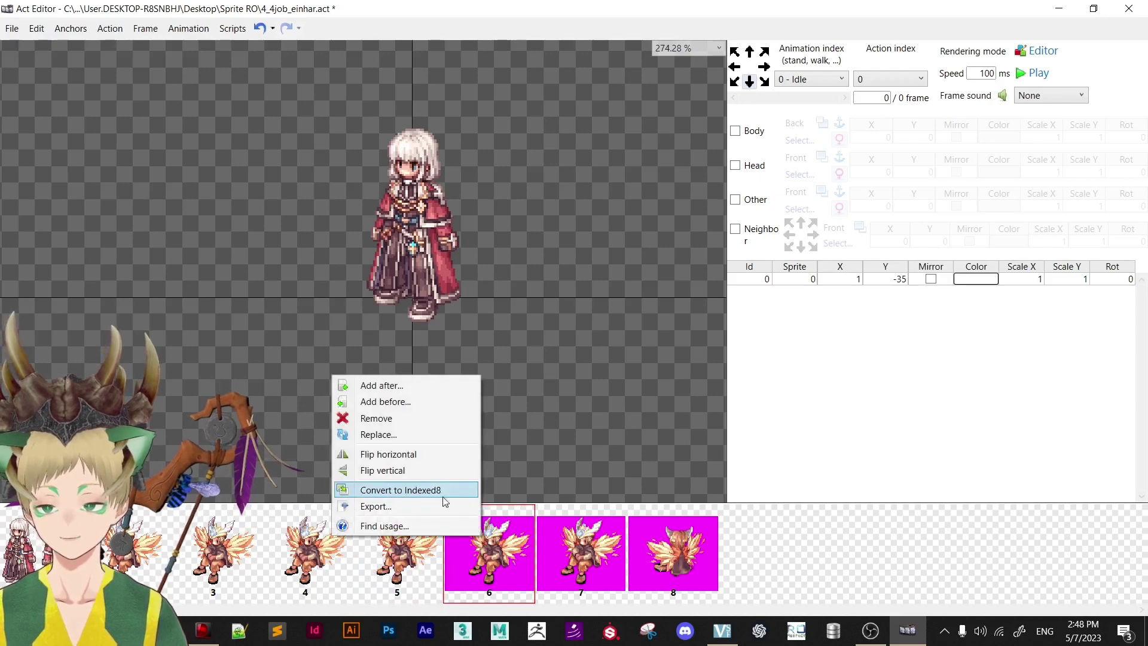
left_click(419, 490)
right_click(573, 541)
left_click(529, 490)
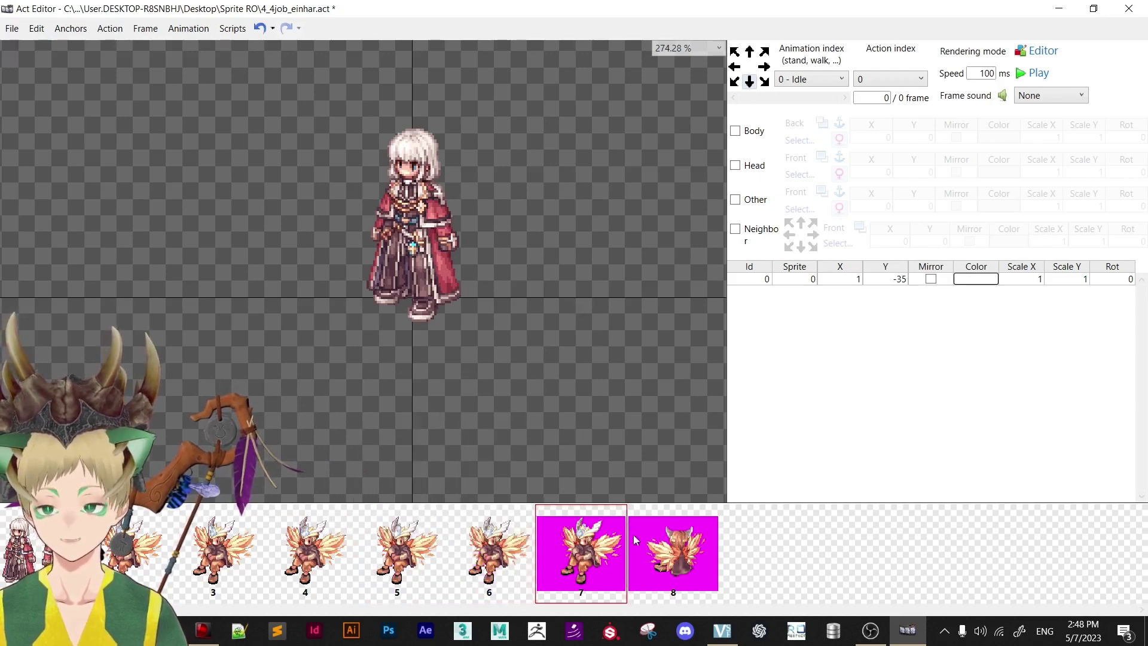
right_click(665, 545)
left_click(622, 490)
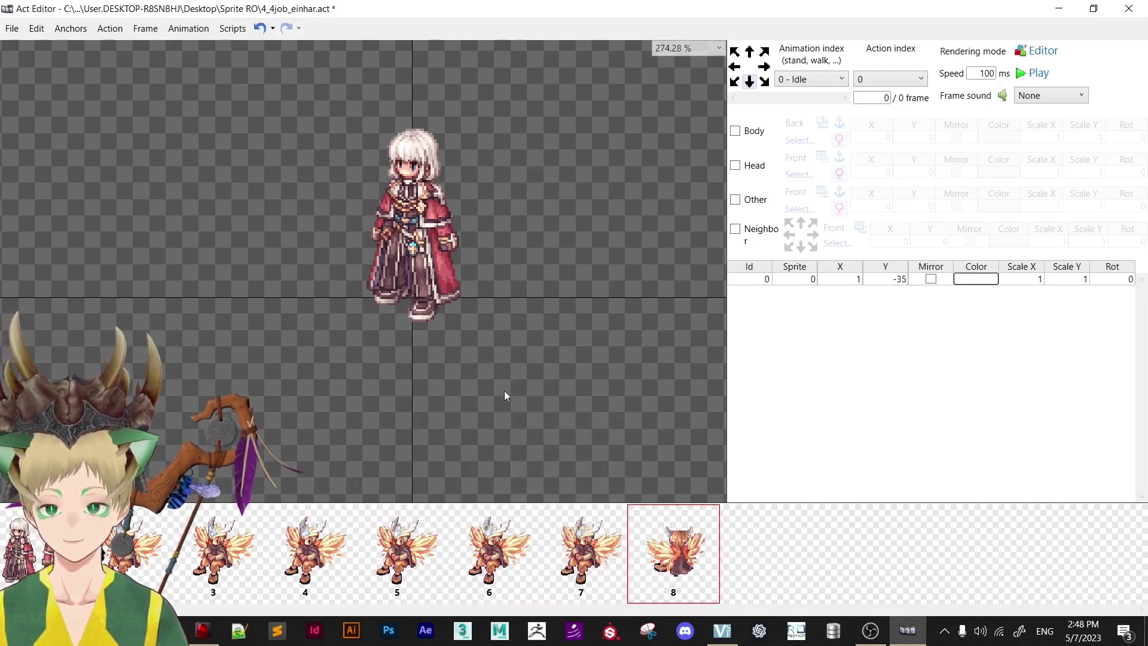
Check the idle facing directions and assign sprite 2 to the layer of action 0.
left_click(735, 68)
left_click(753, 52)
left_click(765, 67)
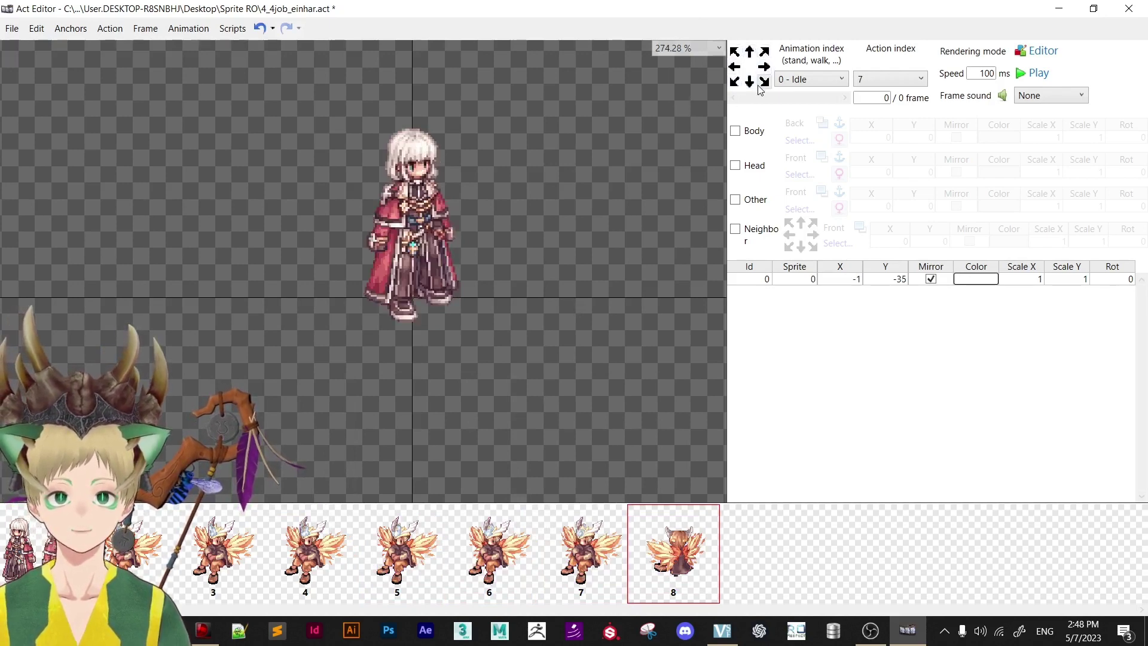
left_click(750, 81)
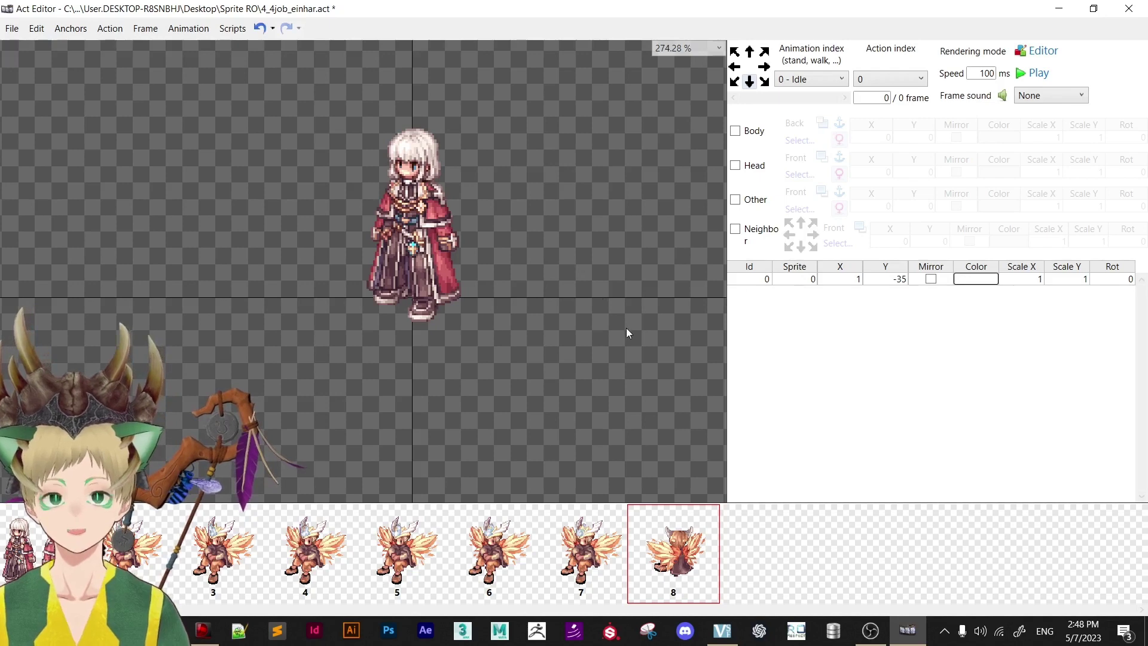
left_click(417, 247)
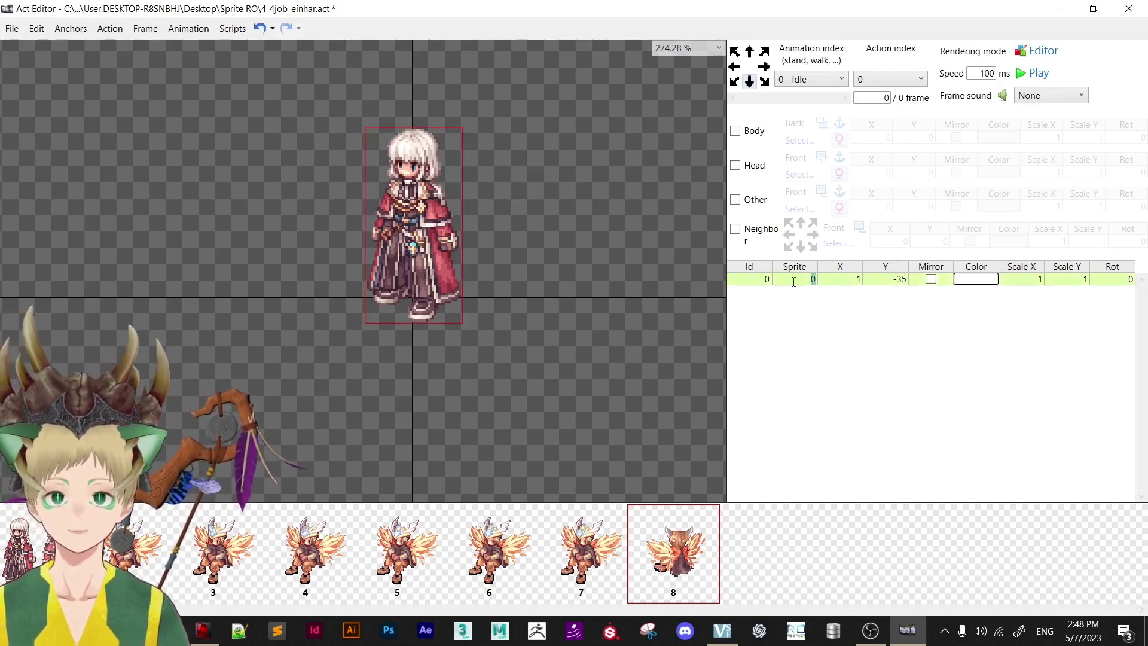
type("2")
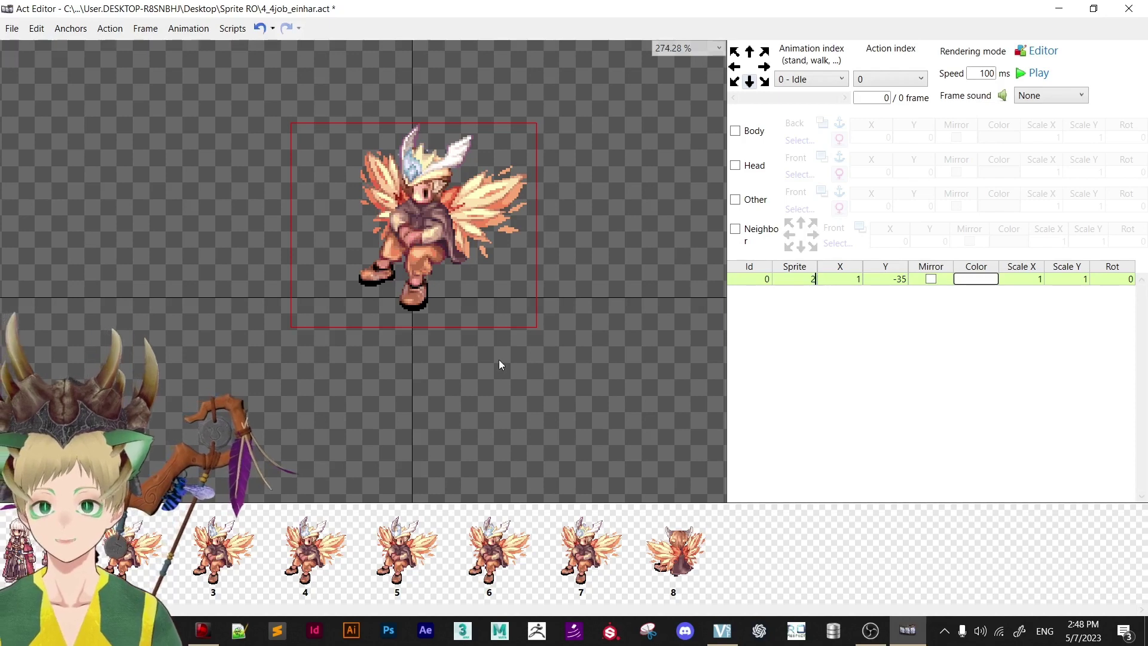
Move the sprite 2 layer in idle action 0 to X -3, Y -27.
left_click(443, 252)
key("Down")
key("Down")
key("Down")
key("Down")
key("Down")
key("Down")
key("Down")
key("Down")
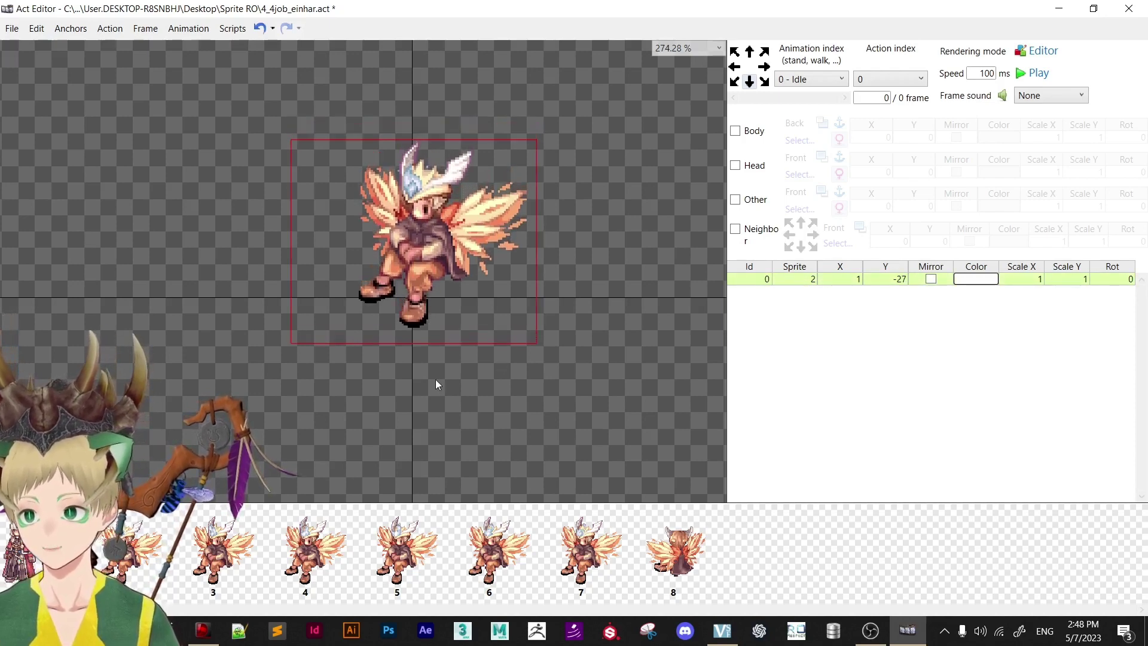
key("Left")
key("Left")
key("Left")
key("Left")
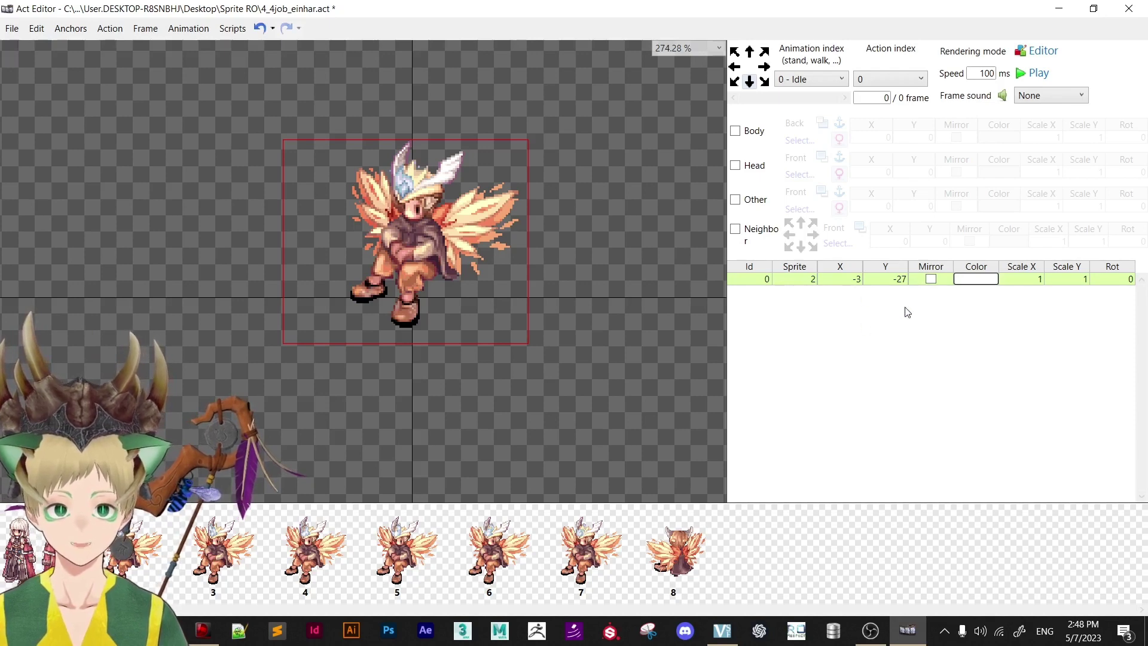
left_click(640, 328)
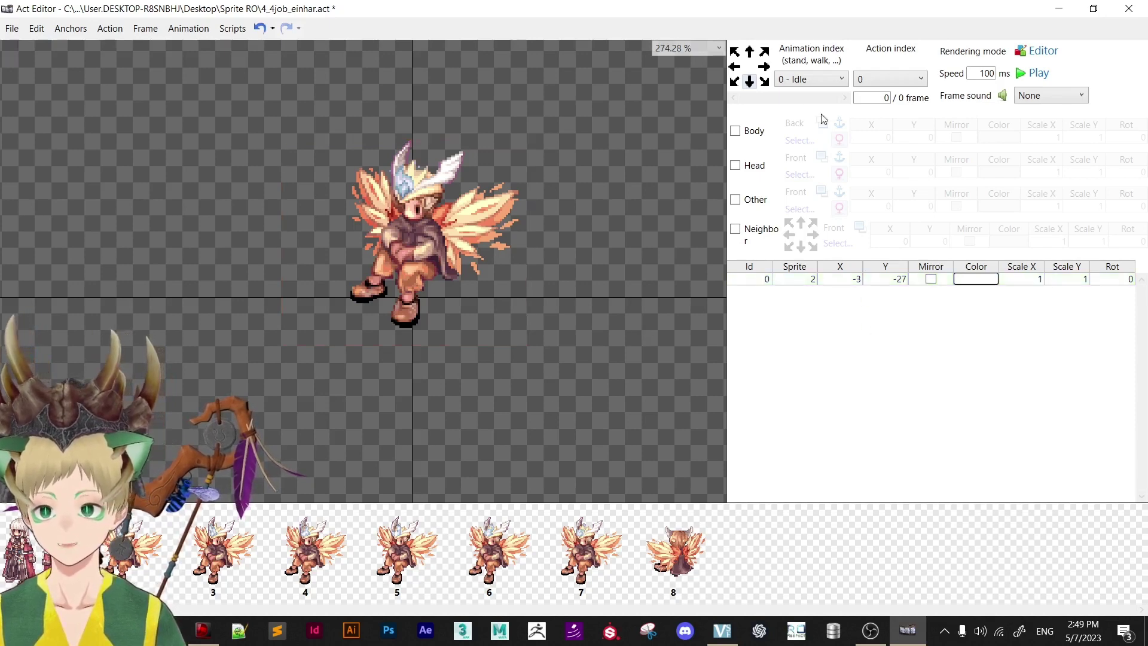
In idle action 1, set the layer to sprite 2 at X -3, Y -27.
left_click(735, 83)
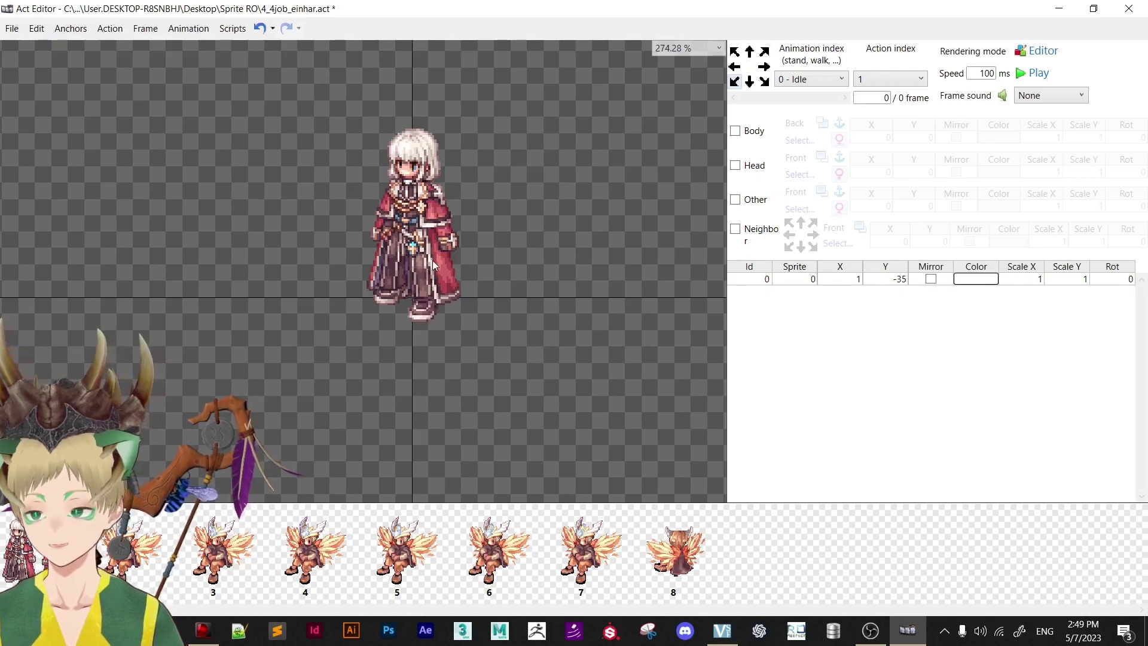
left_click(809, 279)
type("2")
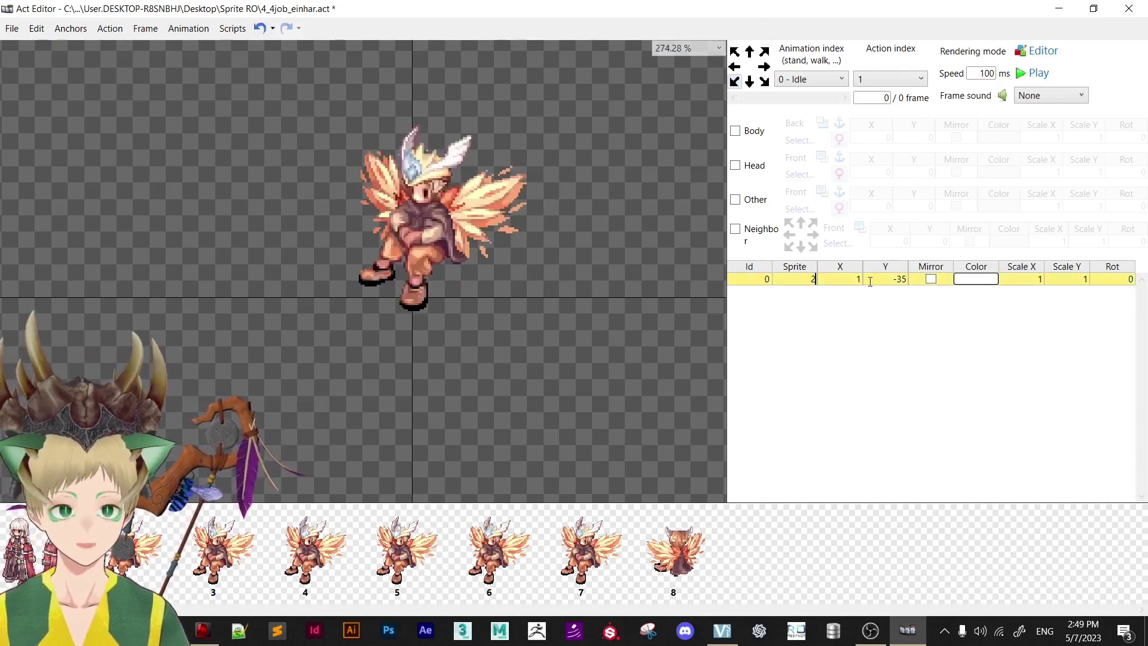
type("-")
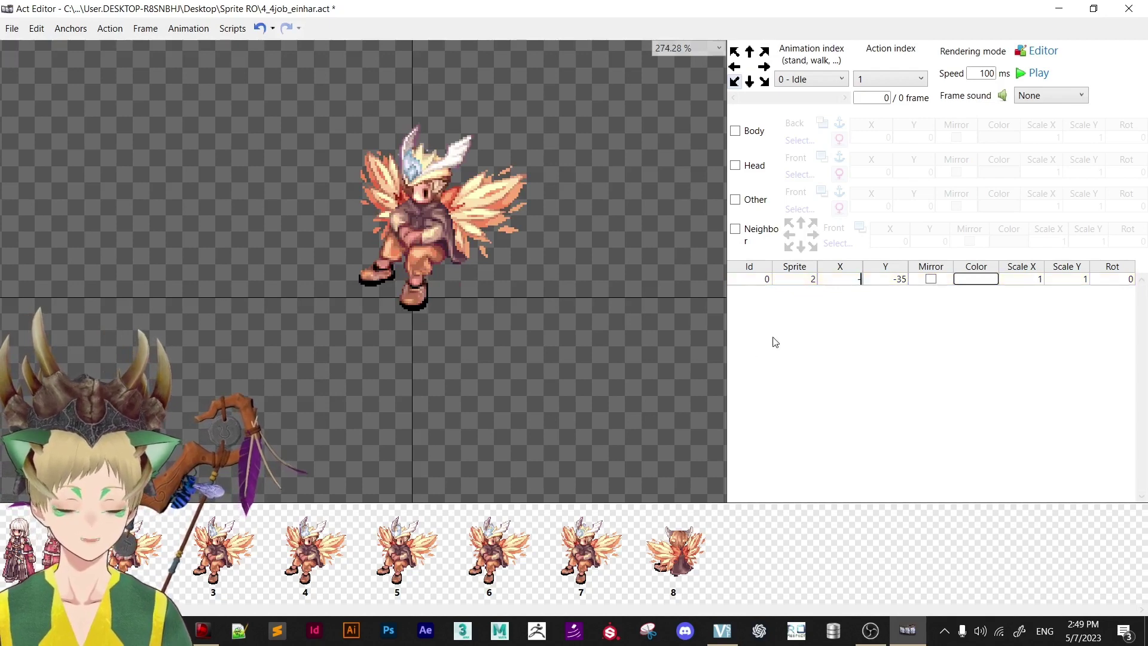
type("3")
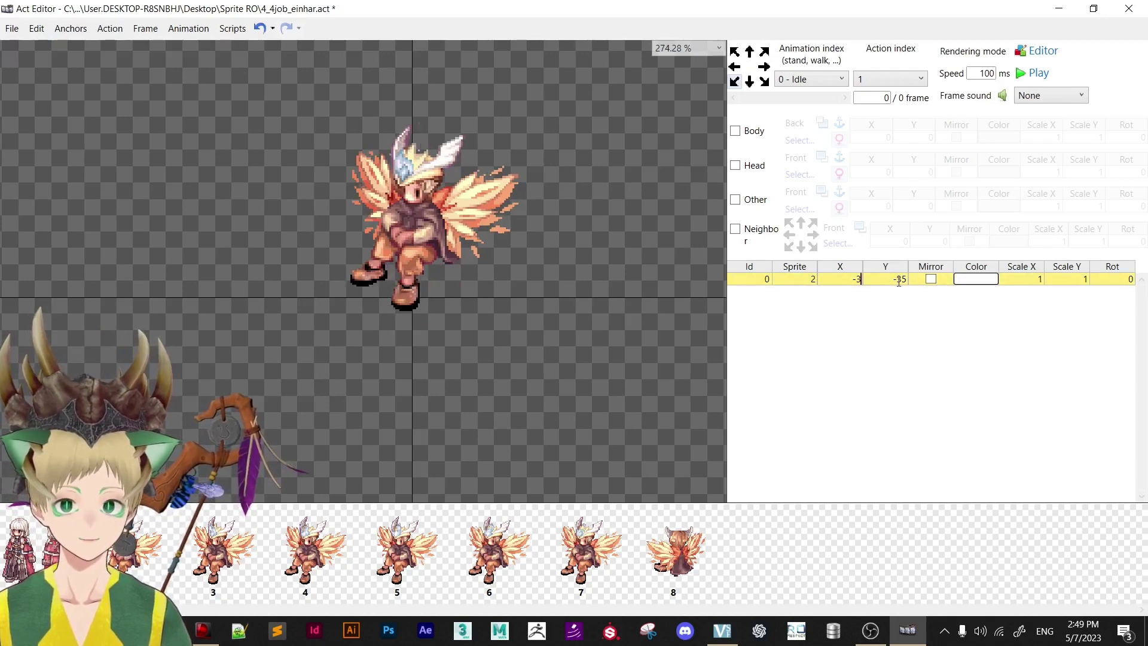
type("-27")
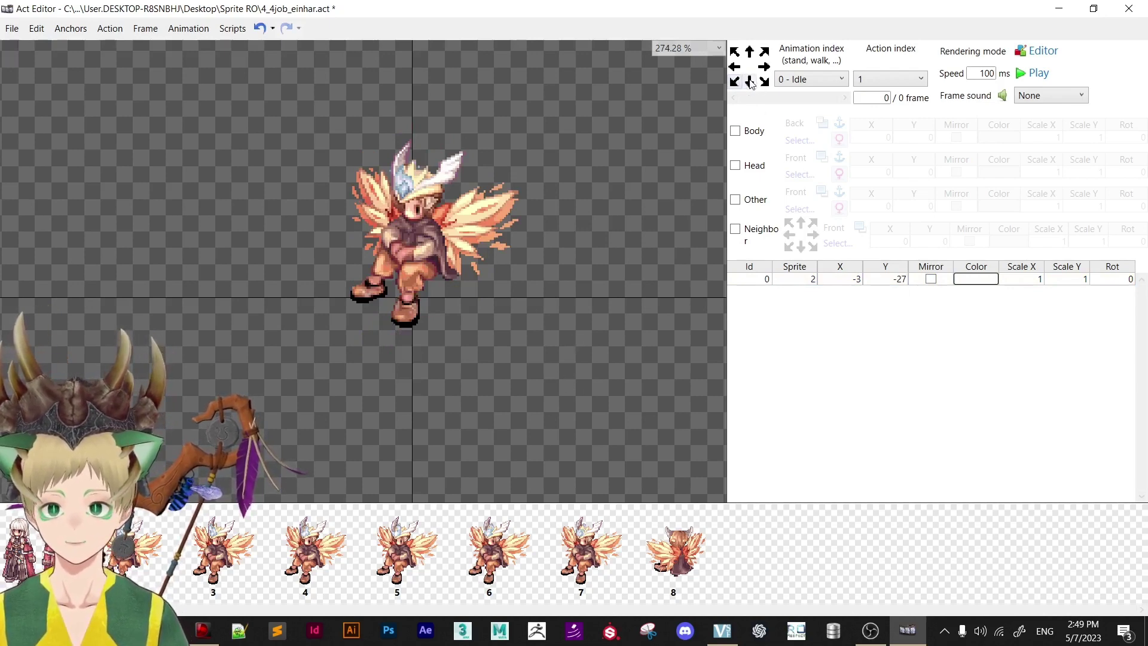
Assign sprite 2 to the mirrored layer of idle action 7.
left_click(736, 68)
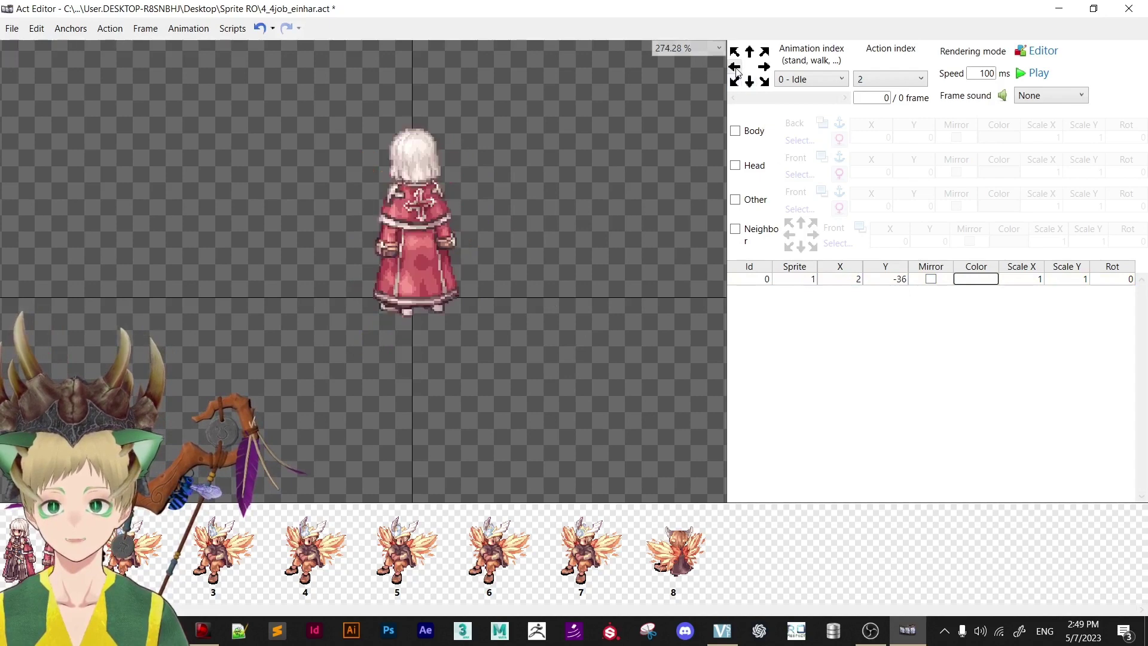
left_click(750, 83)
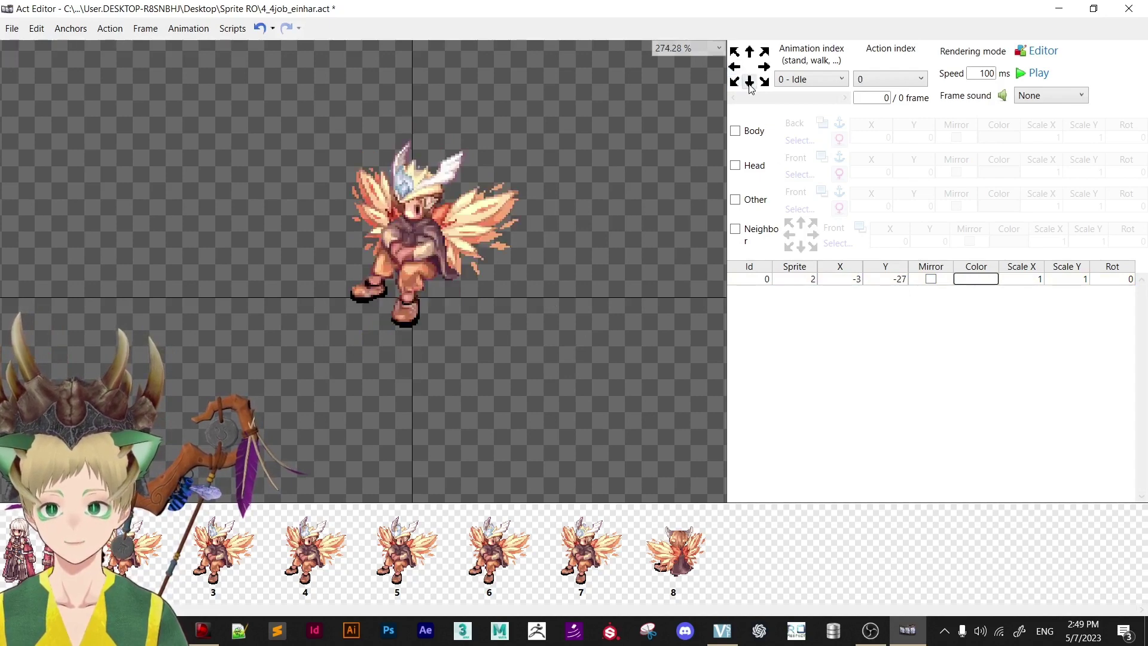
left_click(465, 231)
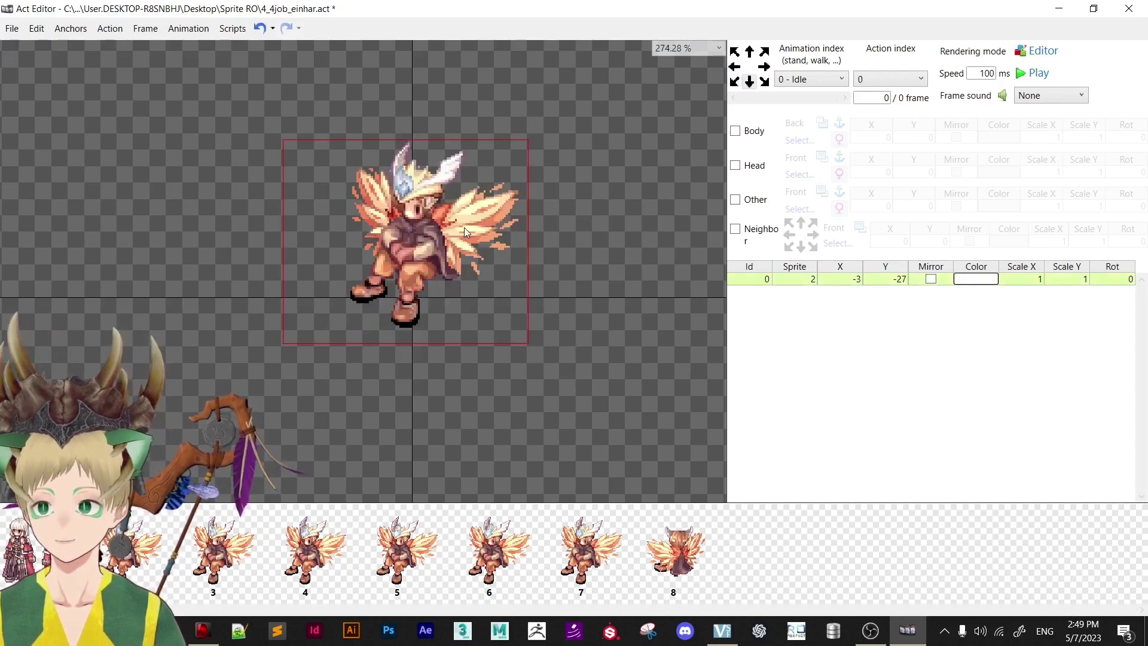
left_click(763, 82)
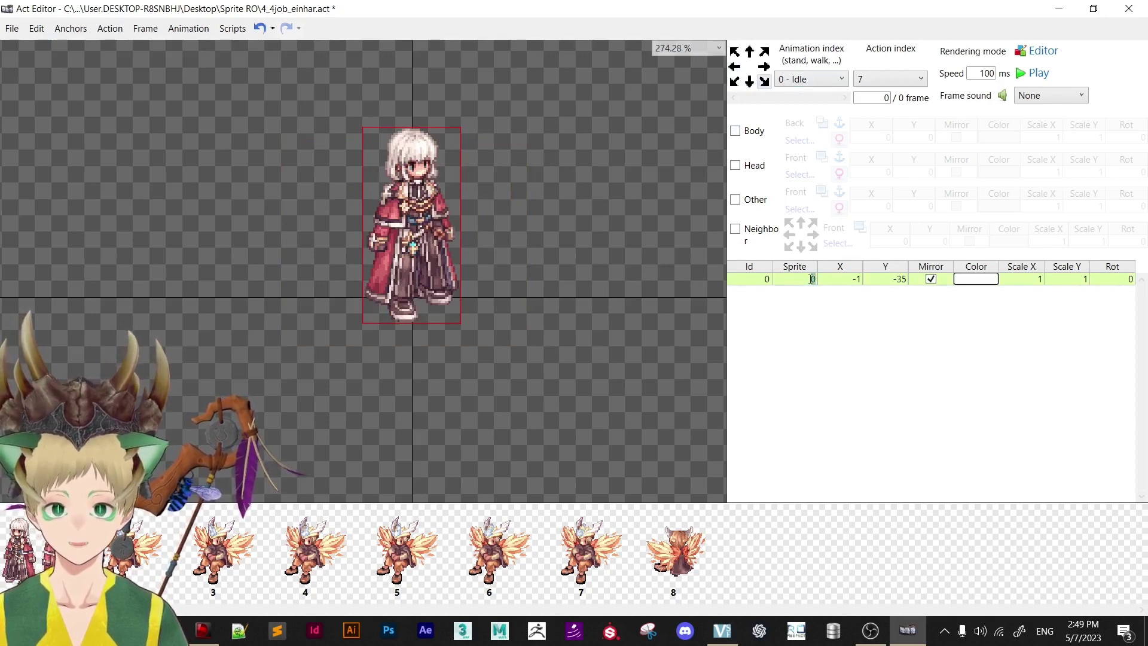
type("2")
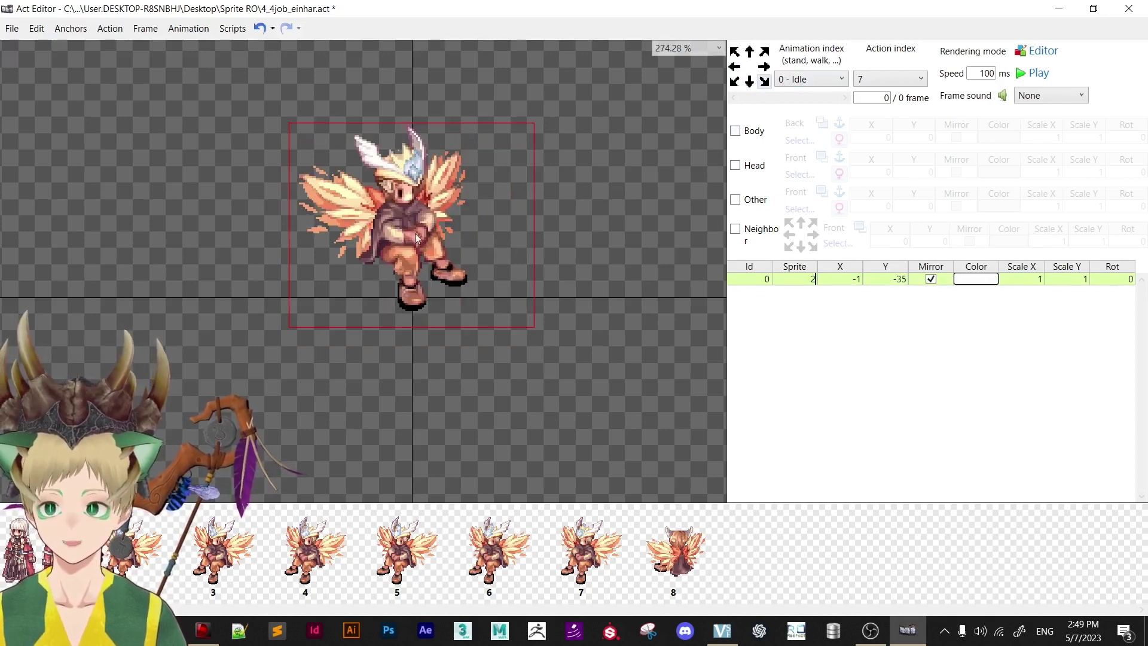
left_click(496, 402)
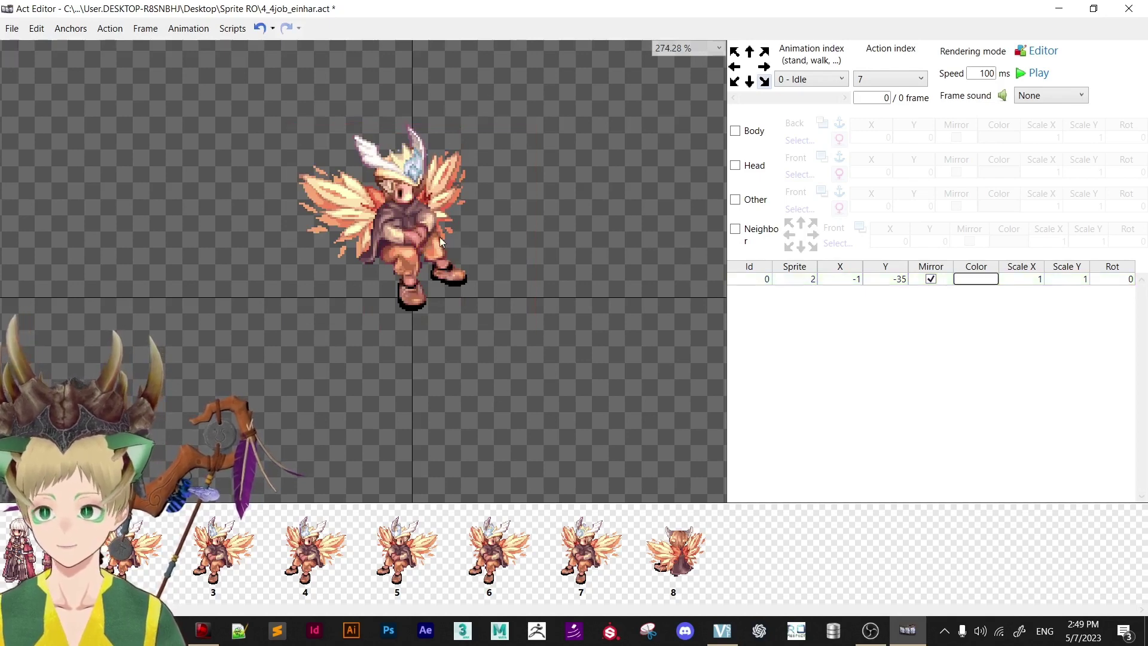
Compare the action 7 layer with and without mirroring, and against the pose in action 0.
left_click(931, 279)
left_click(931, 279)
left_click(931, 279)
left_click(931, 279)
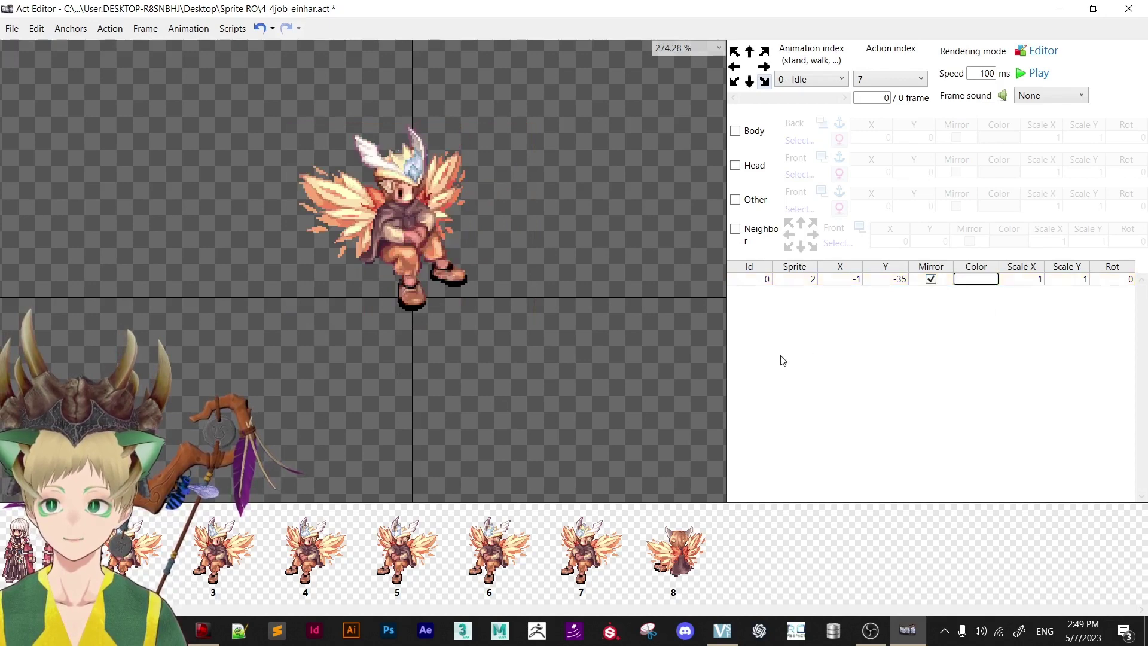
left_click(750, 81)
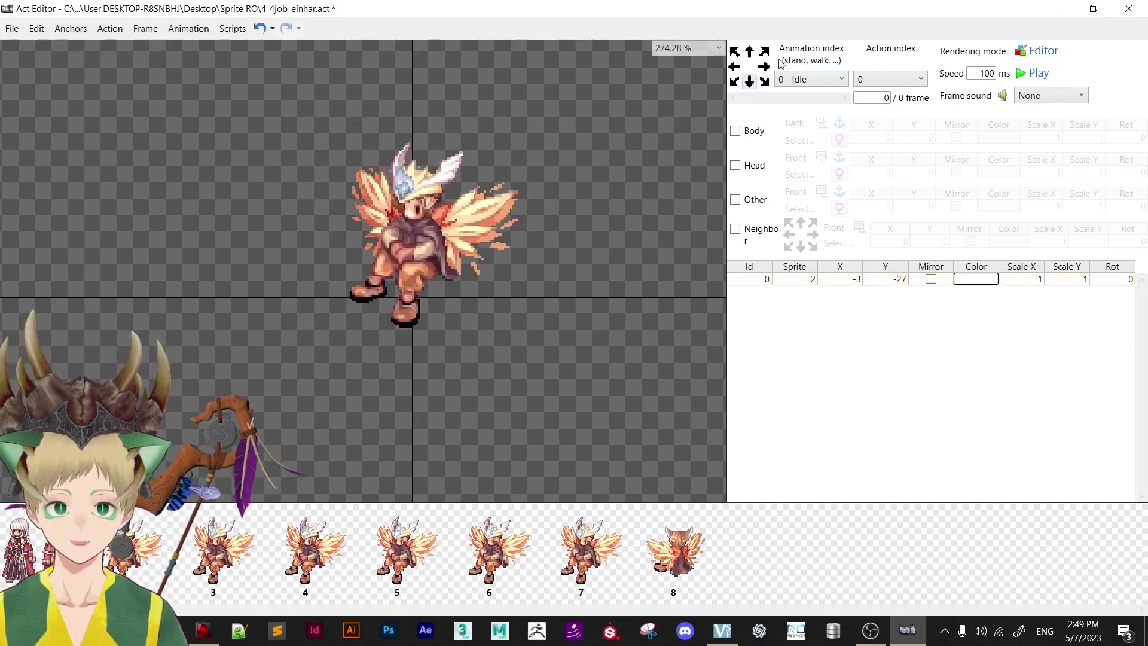
left_click(765, 82)
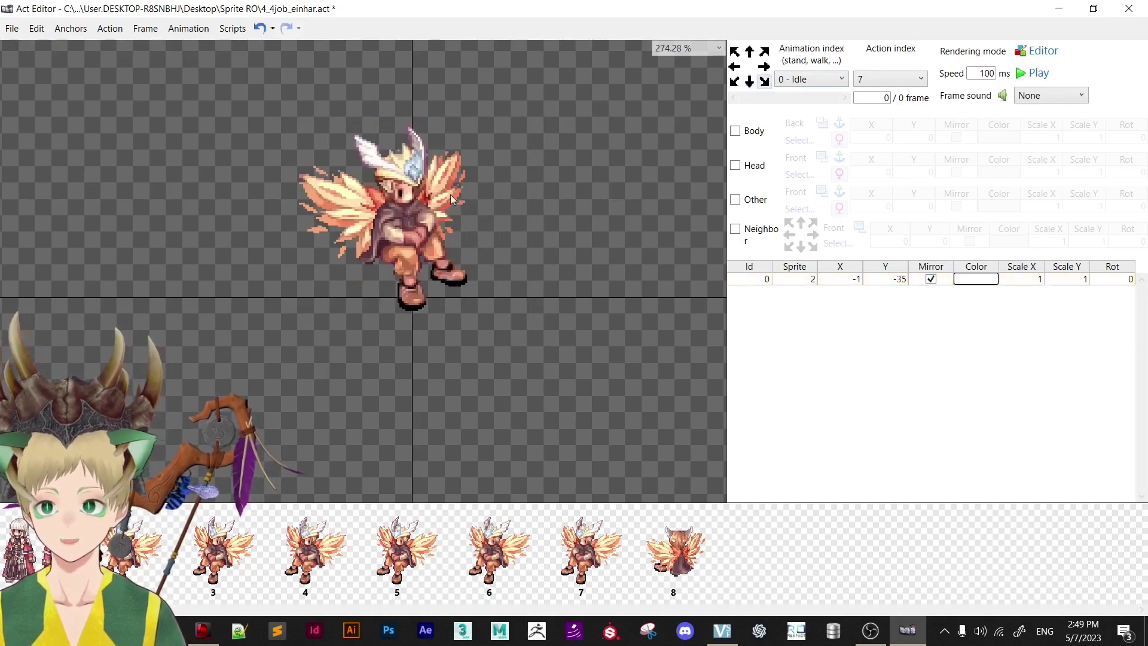
left_click(492, 281)
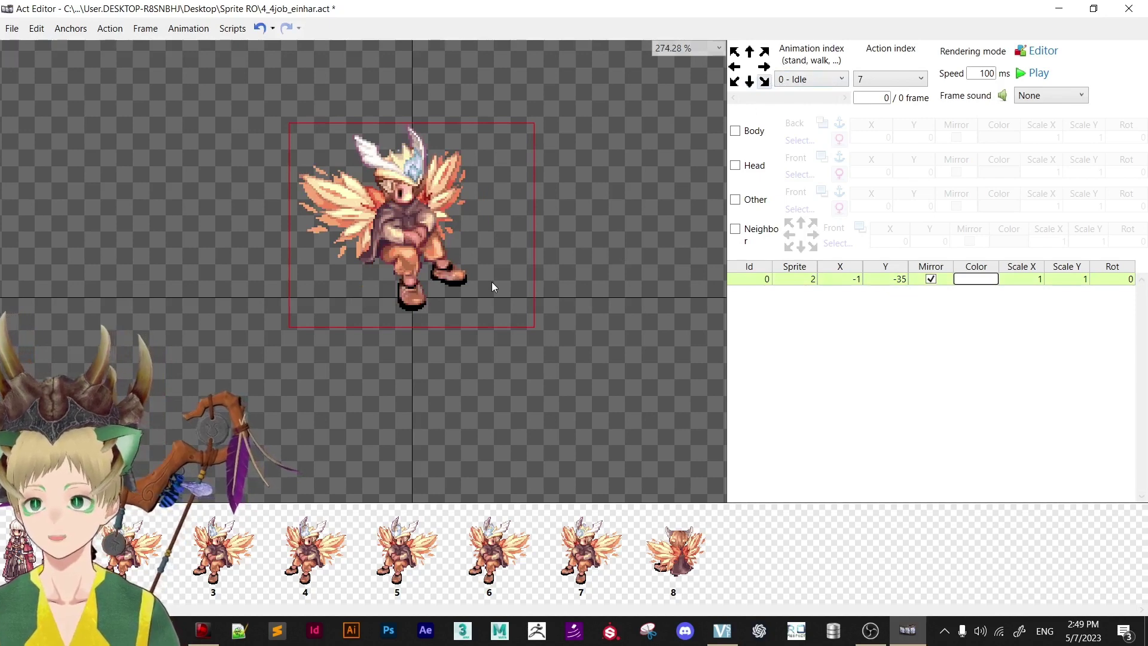
left_click(421, 214)
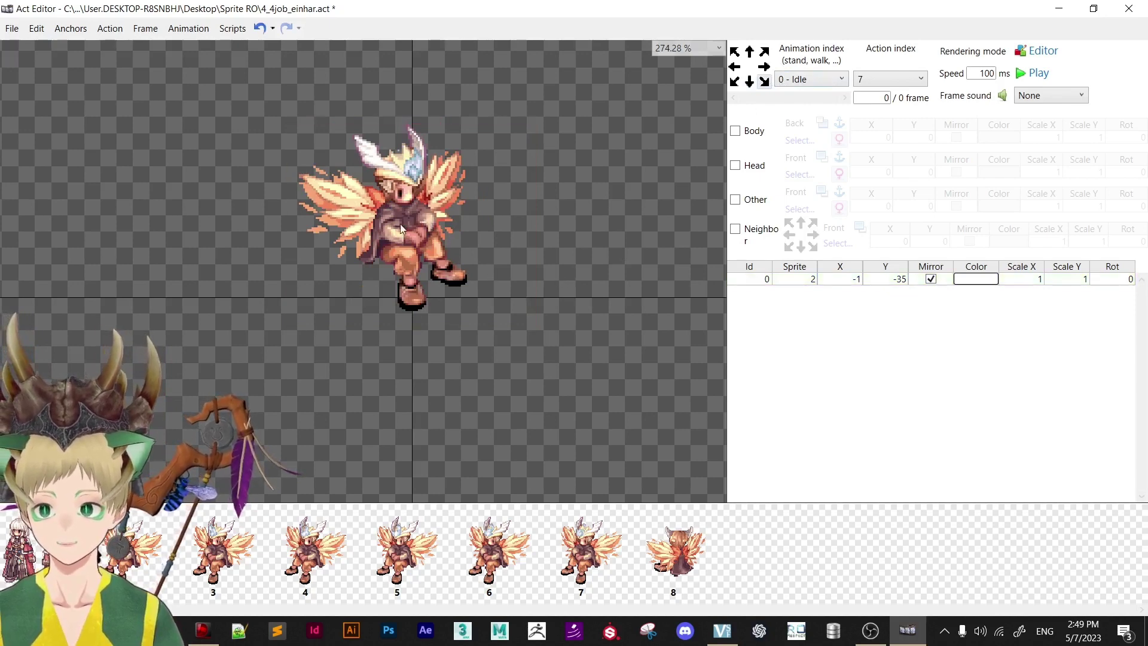
left_click(405, 236)
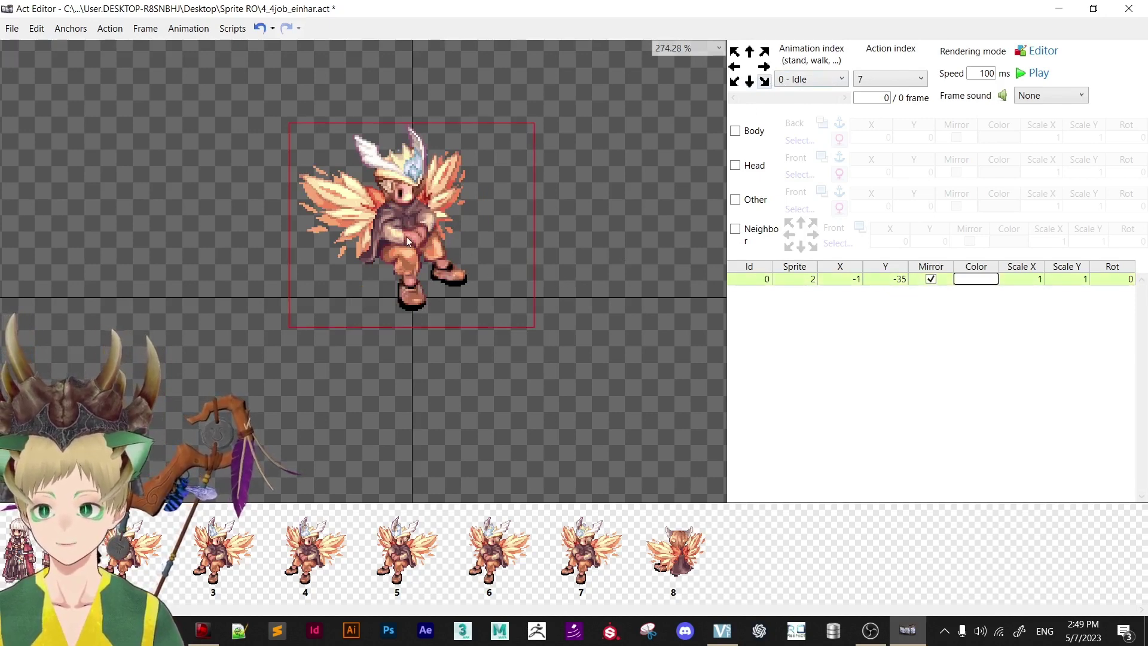
Replace the action 7 layer with sprite 2 at X -3, Y -27 and turn on its mirroring.
right_click(755, 286)
left_click(646, 290)
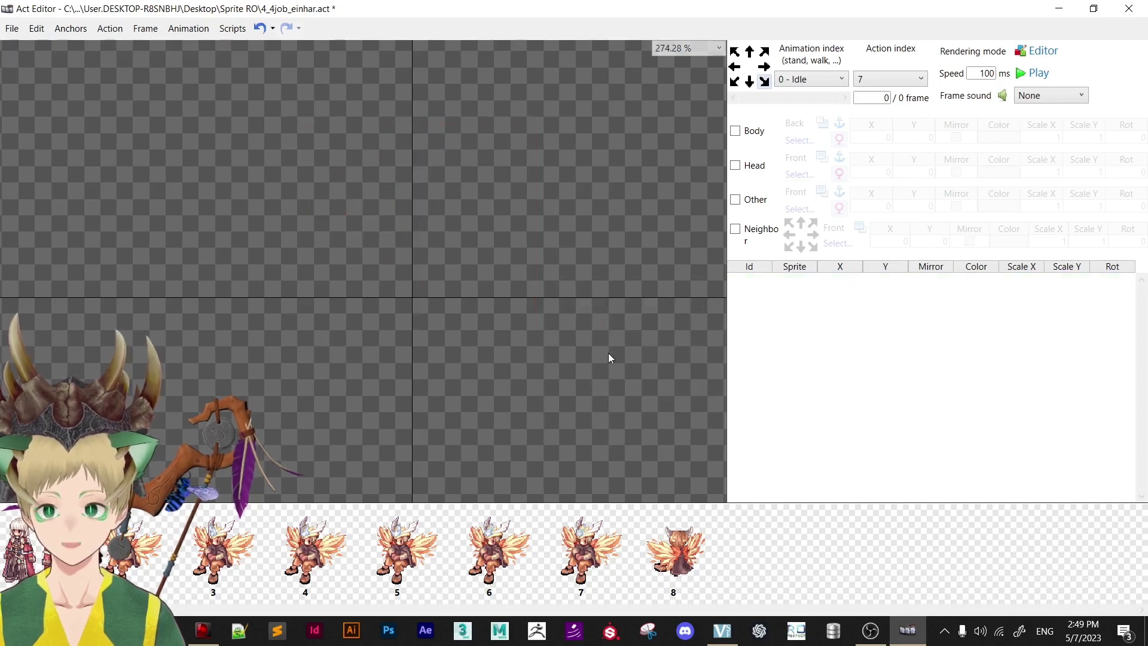
key("ctrl+z")
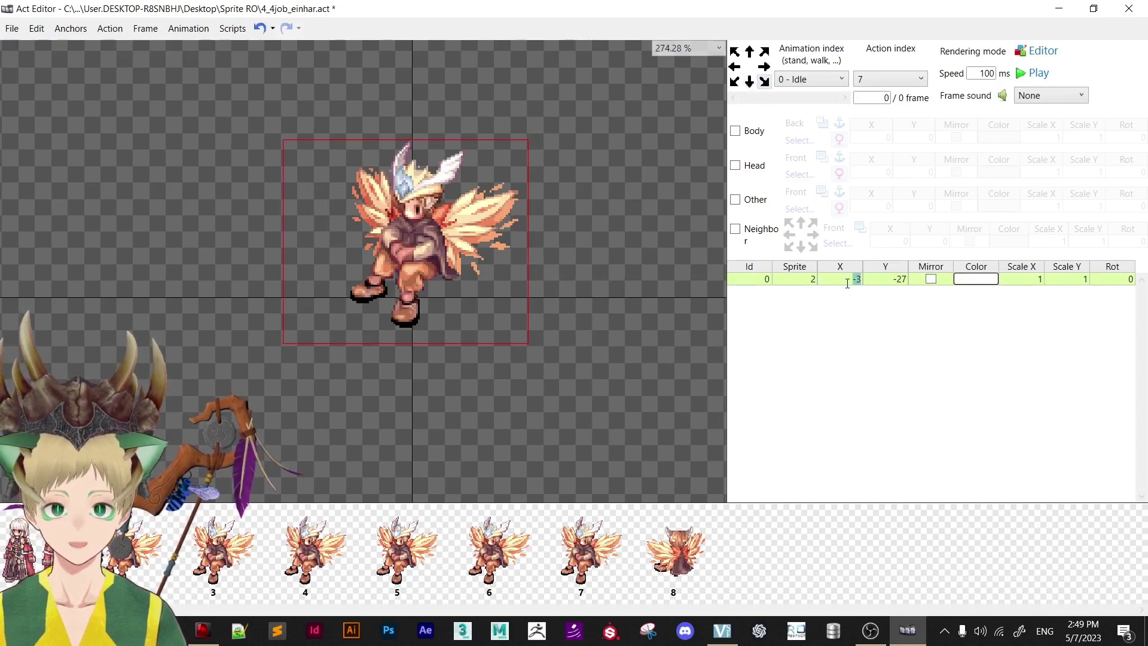
left_click(894, 279)
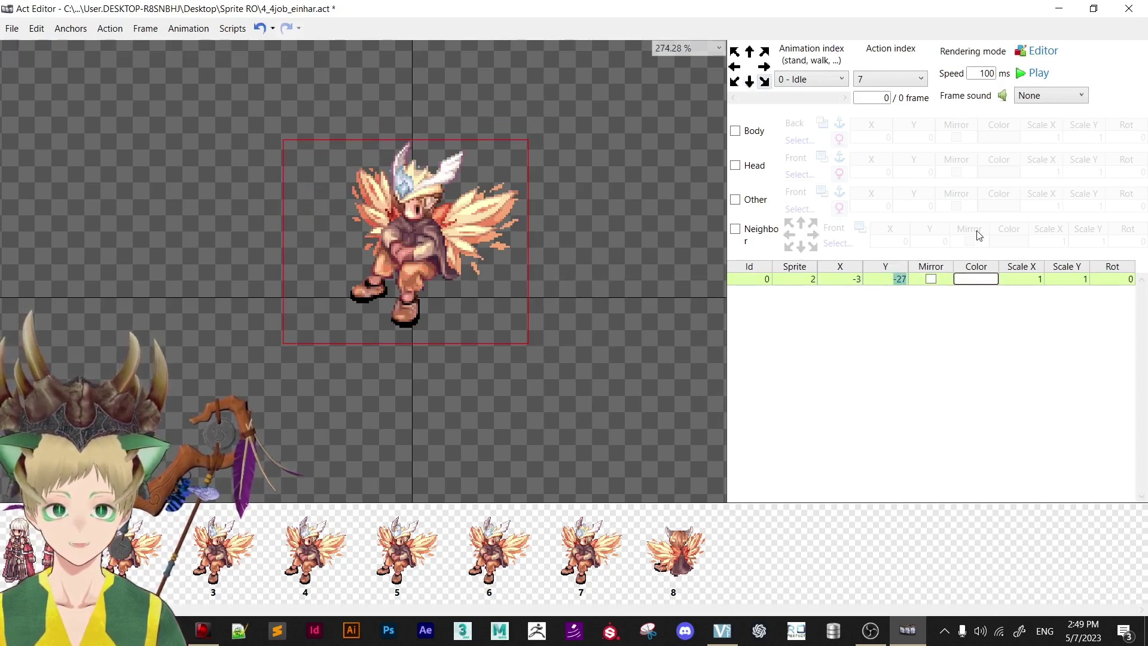
left_click(931, 279)
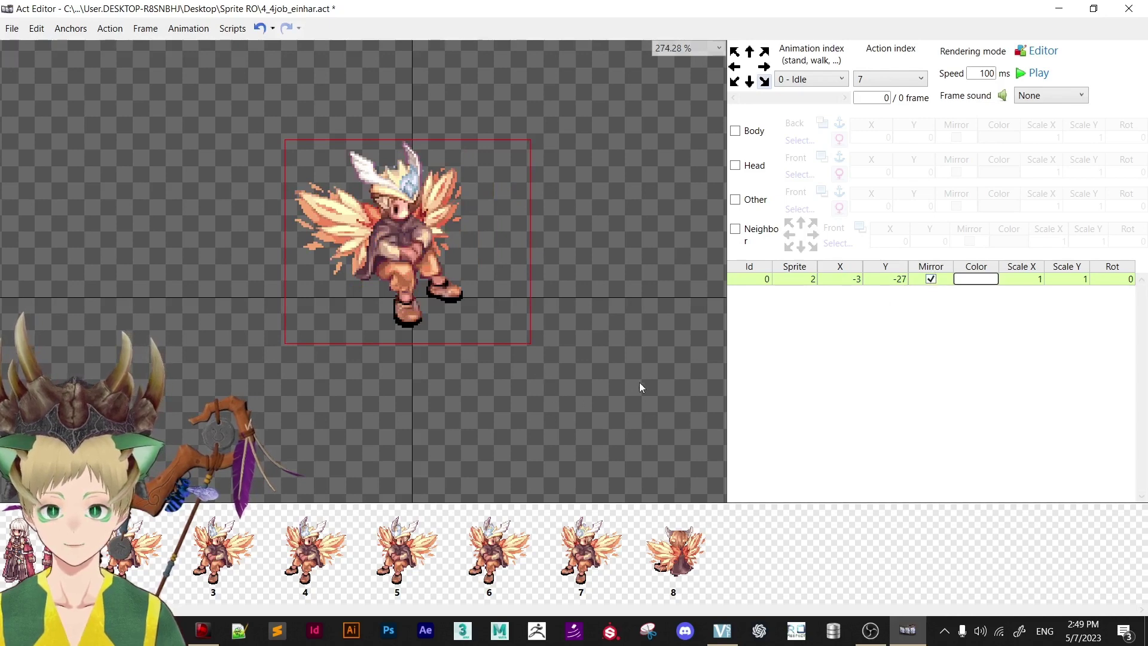
Compare the mirrored layer of idle action 7 with the pose in action 0 and set its X to 3.
scroll(395, 149, "up", 8)
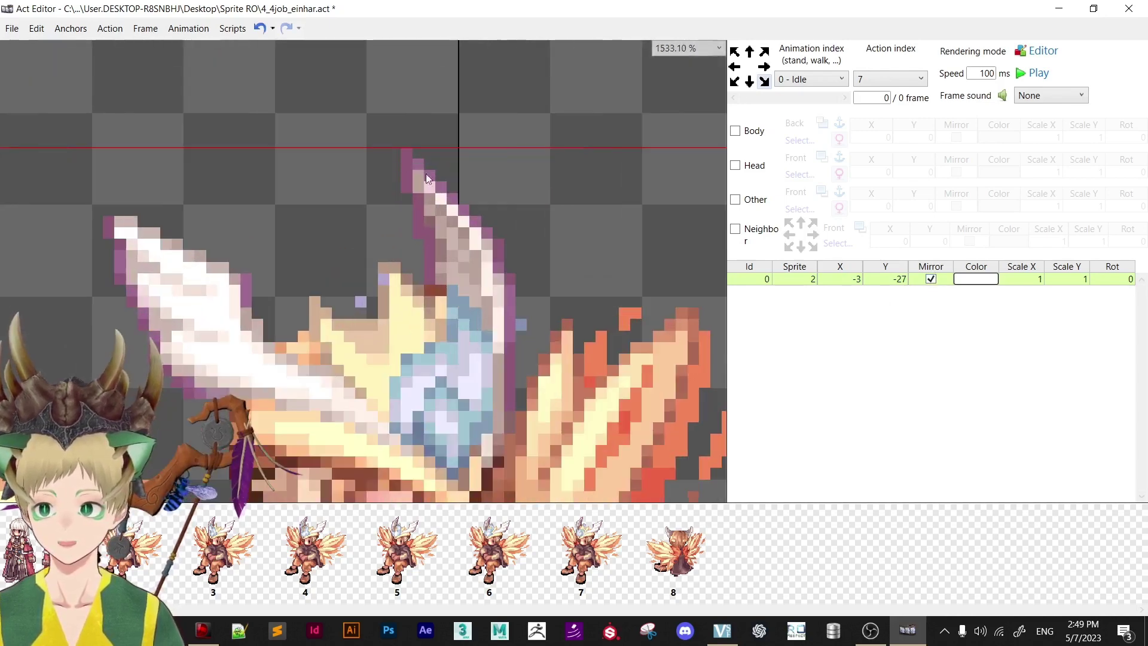
left_click(749, 82)
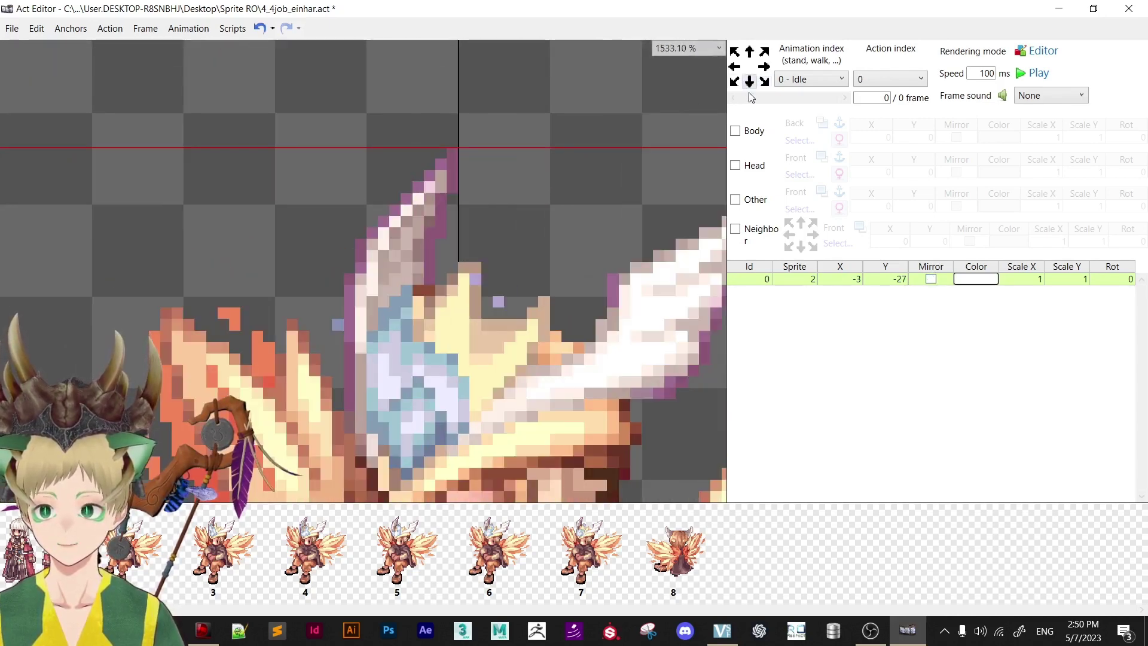
left_click(764, 82)
scroll(511, 278, "down", 5)
scroll(511, 278, "down", 2)
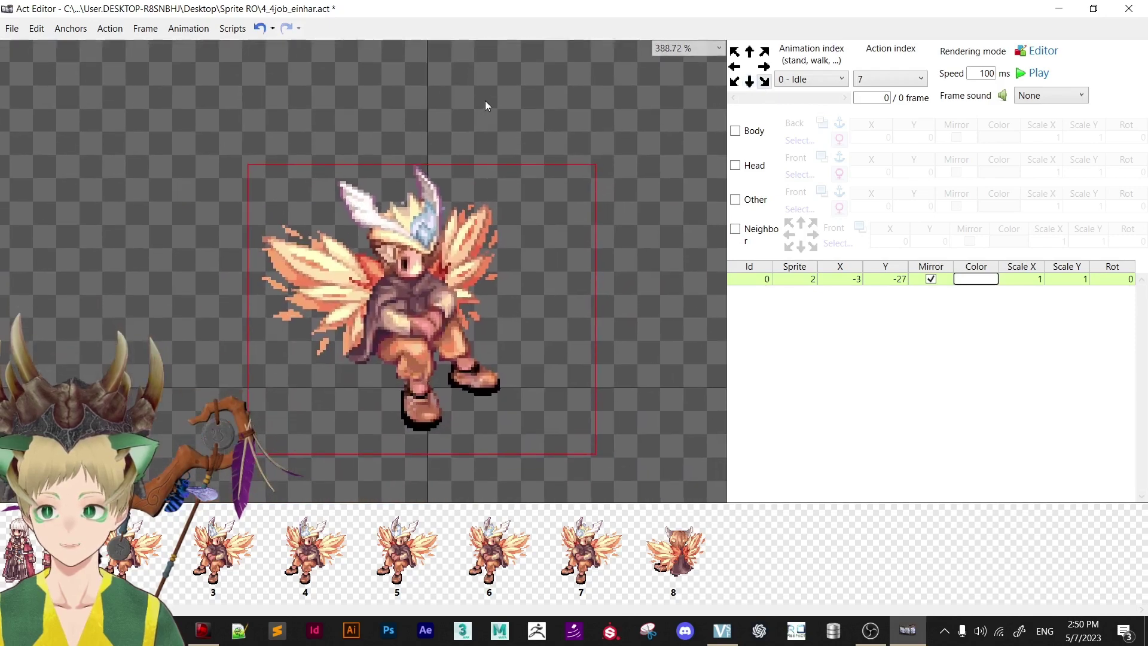
left_click(849, 280)
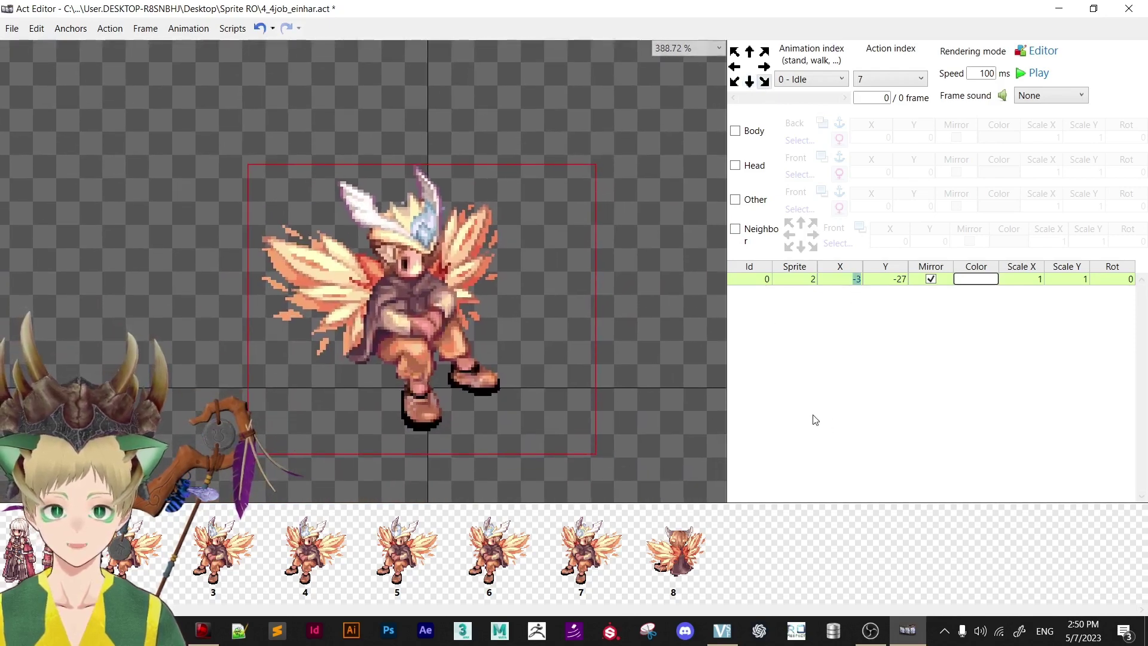
type("3")
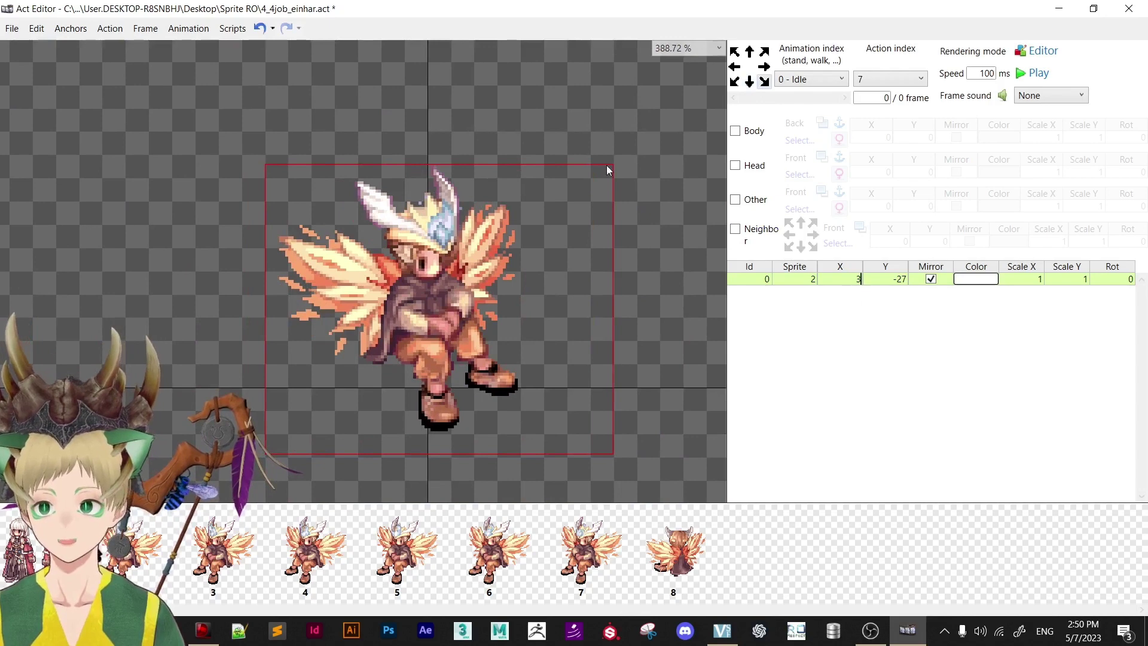
left_click(556, 126)
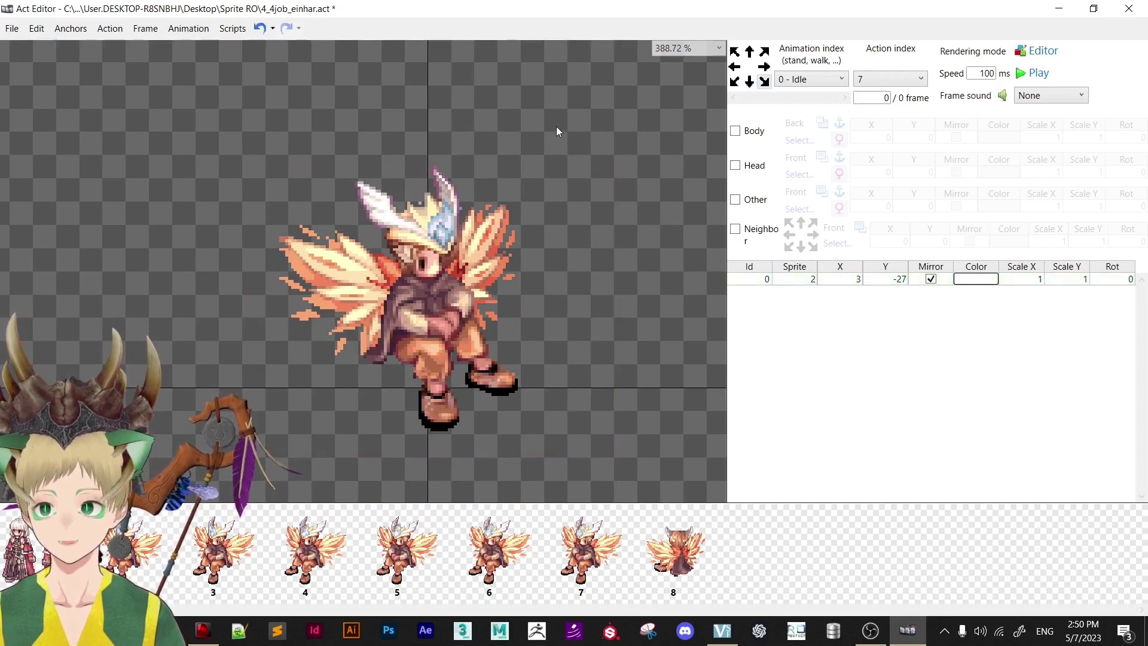
Compare the idle action 7 pose with those of actions 0, 1 and 6.
left_click(749, 81)
left_click(763, 83)
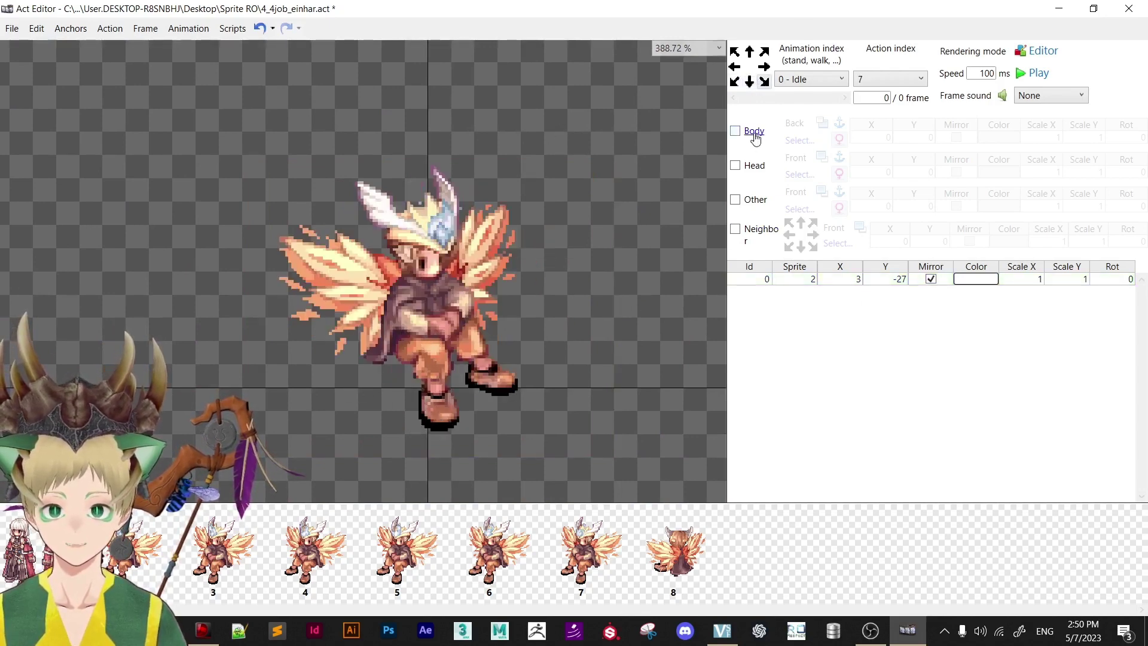
left_click(735, 82)
left_click(752, 83)
left_click(764, 66)
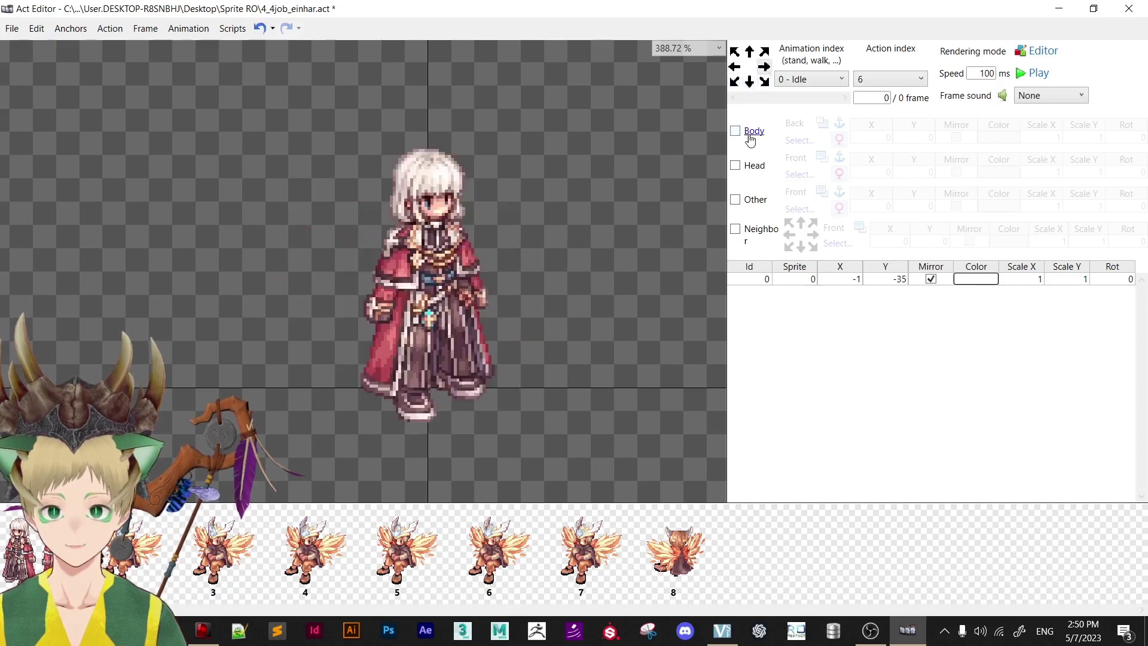
Replace the layer of idle action 6 with a copy of the mirrored sprite 2 layer from action 7.
left_click(765, 83)
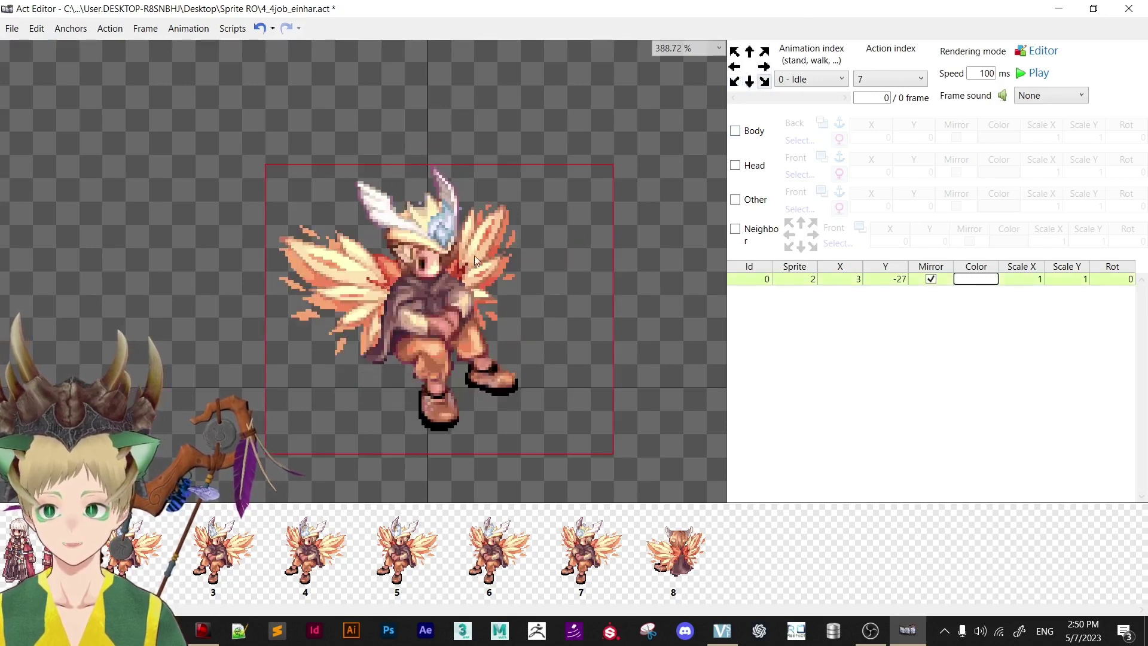
left_click(767, 67)
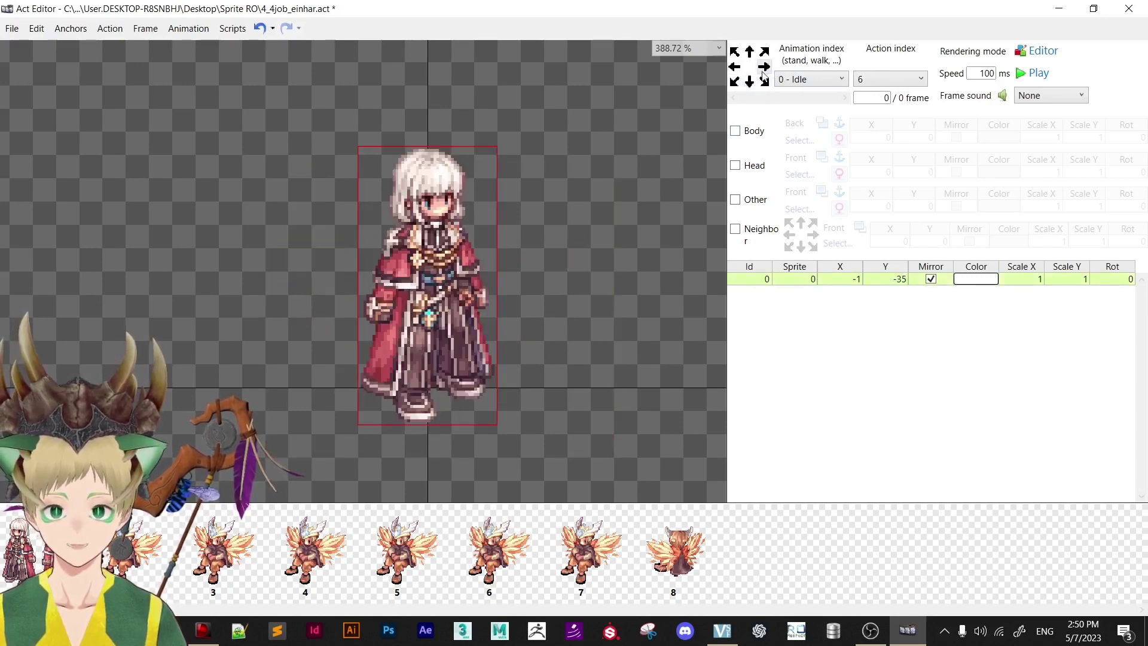
right_click(778, 279)
left_click(708, 288)
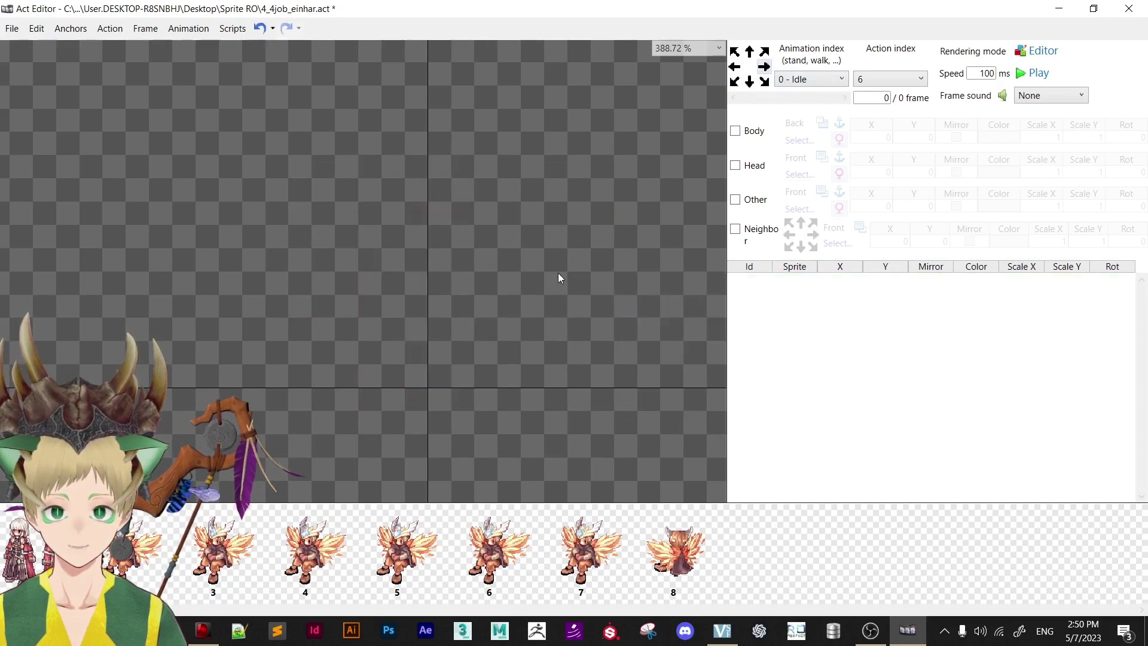
key("ctrl+v")
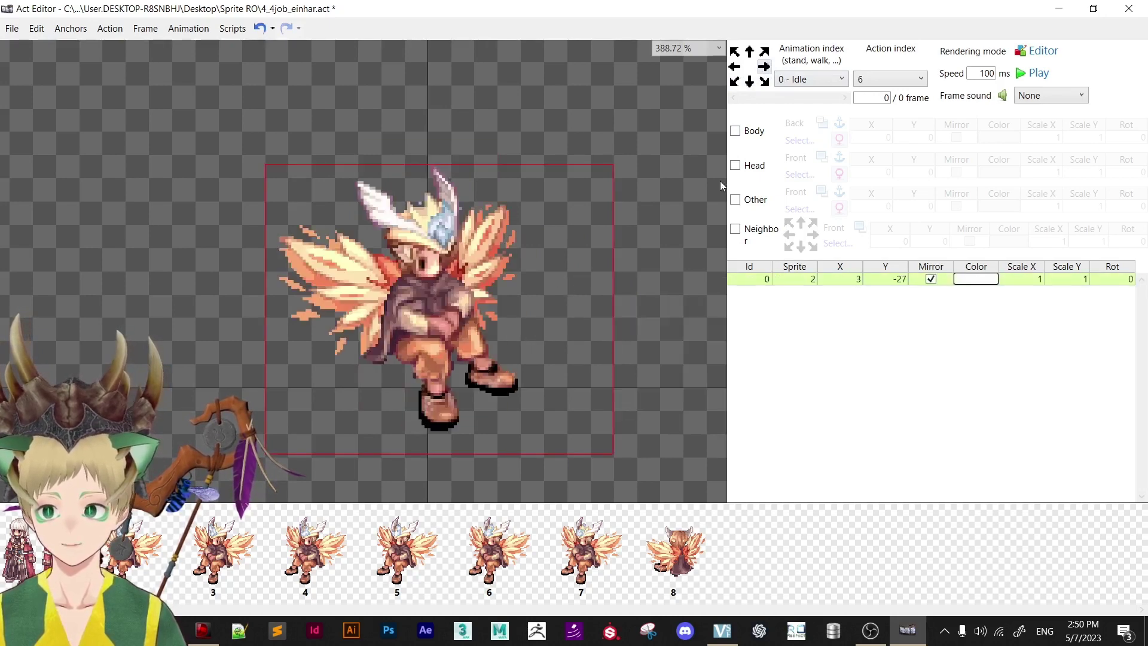
Assign sprite 8 to the layer of idle action 2.
left_click(749, 81)
left_click(735, 81)
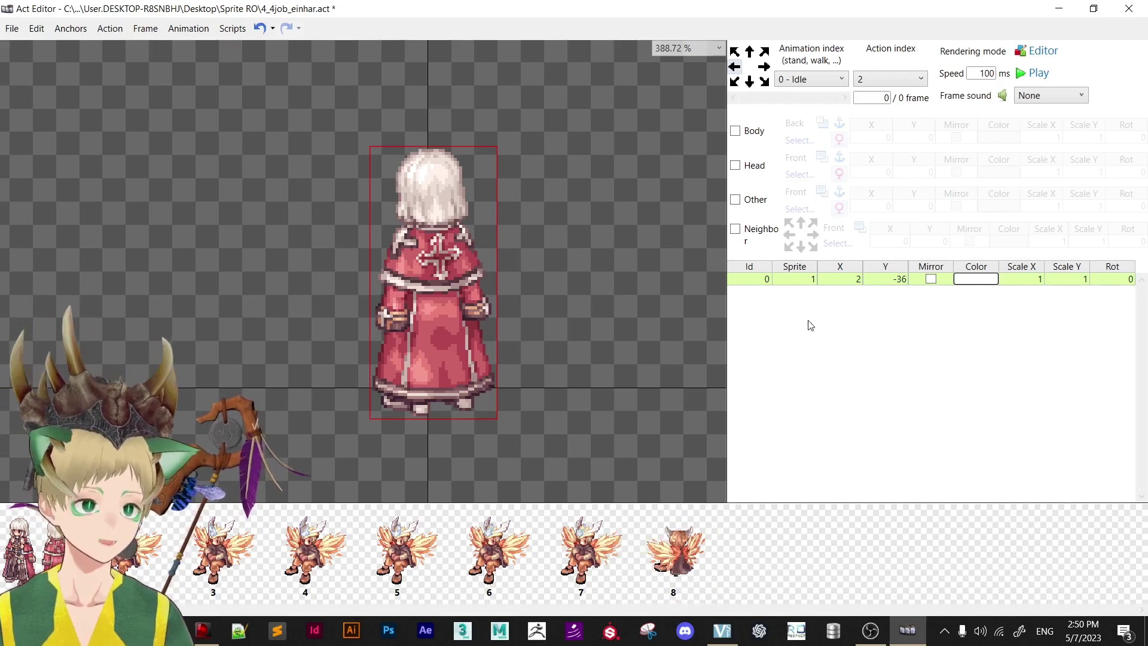
left_click(803, 284)
type("8")
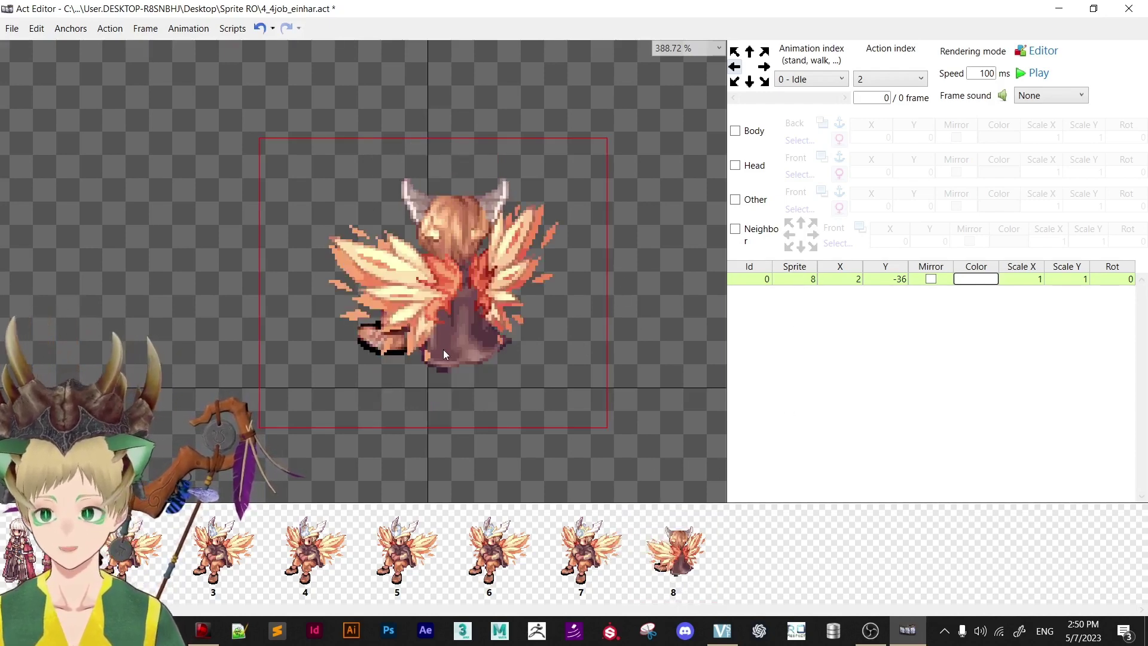
Move the sprite 8 layer of idle action 2 down and left to X -4, Y -25.
left_click(454, 273)
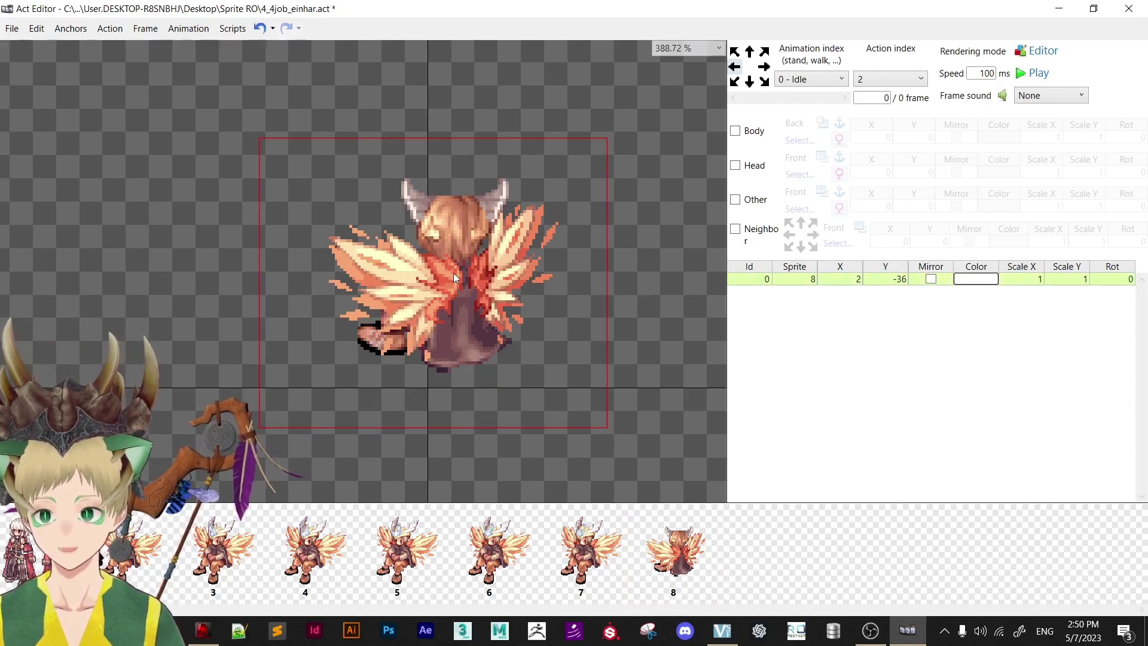
key("Down")
key("Down")
key("Down")
key("Down")
key("Down")
key("Down")
key("Down")
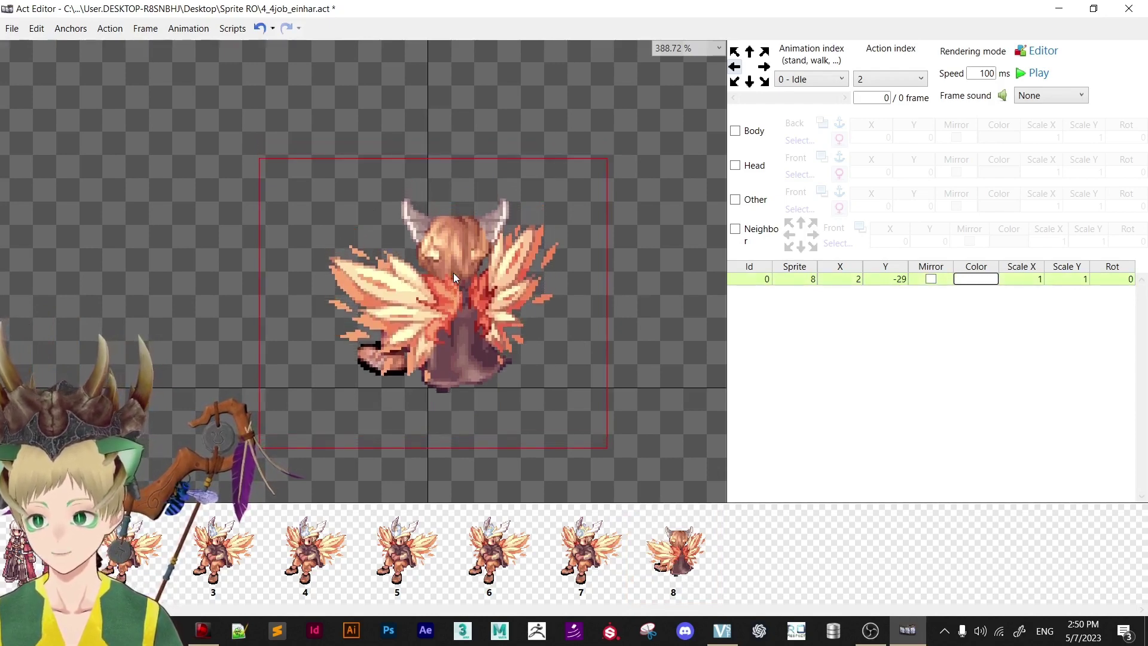
key("Down")
key("Down")
key("Down")
key("Down")
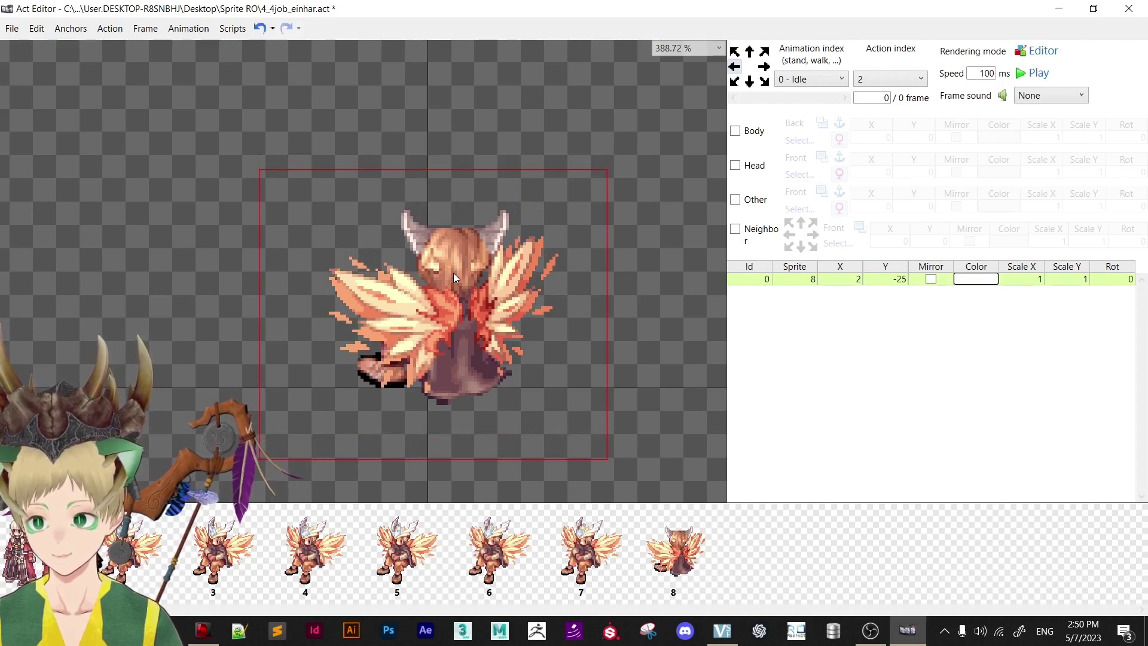
key("Left")
key("Left")
key("Left")
key("Left")
key("Left")
key("Left")
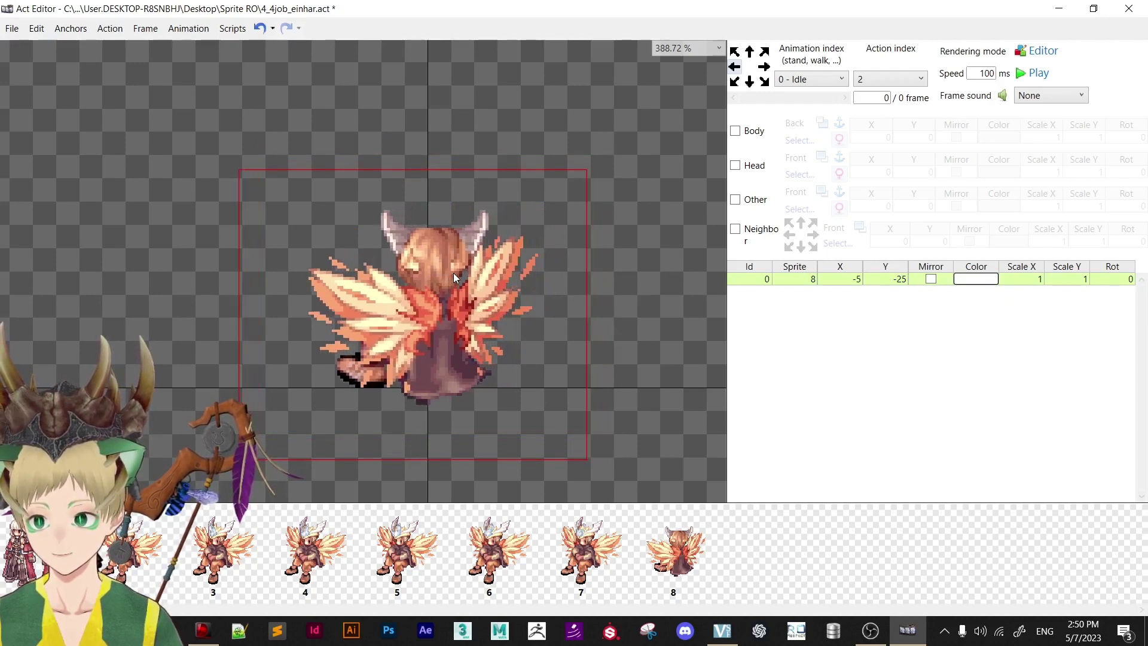
key("Left")
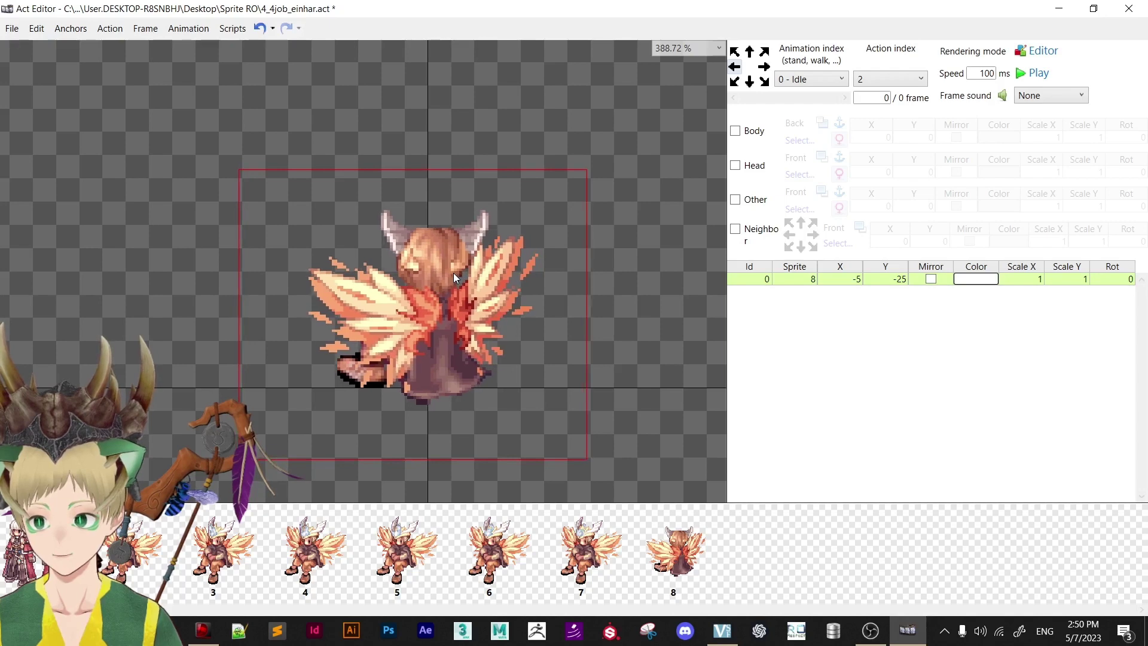
key("Left")
key("Right")
key("Right")
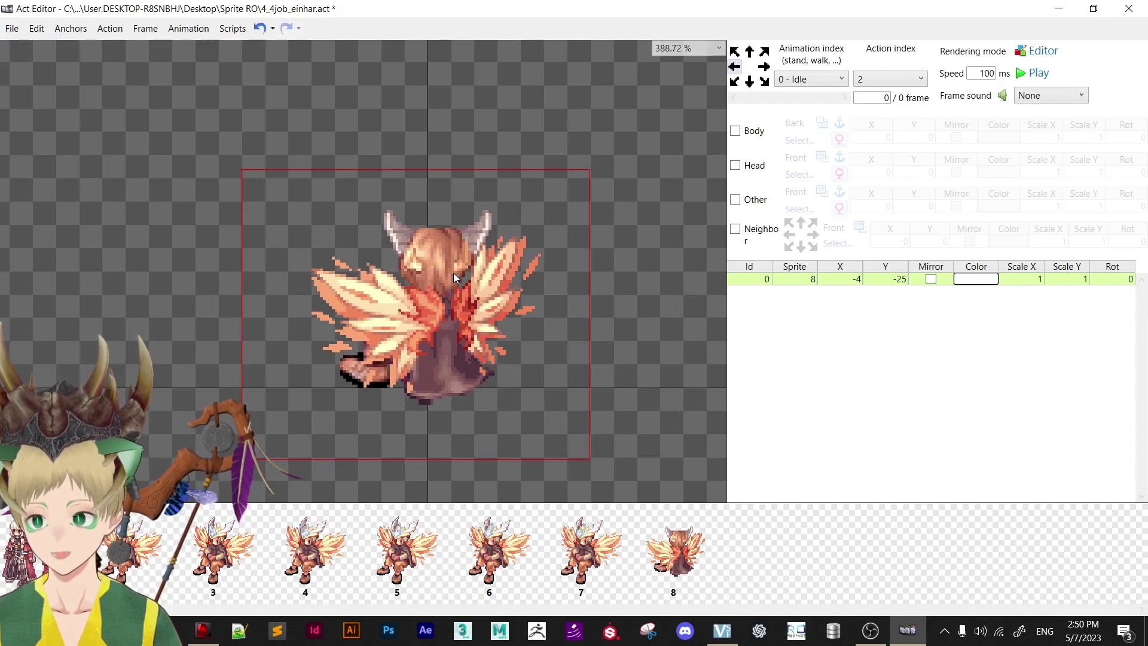
left_click(546, 114)
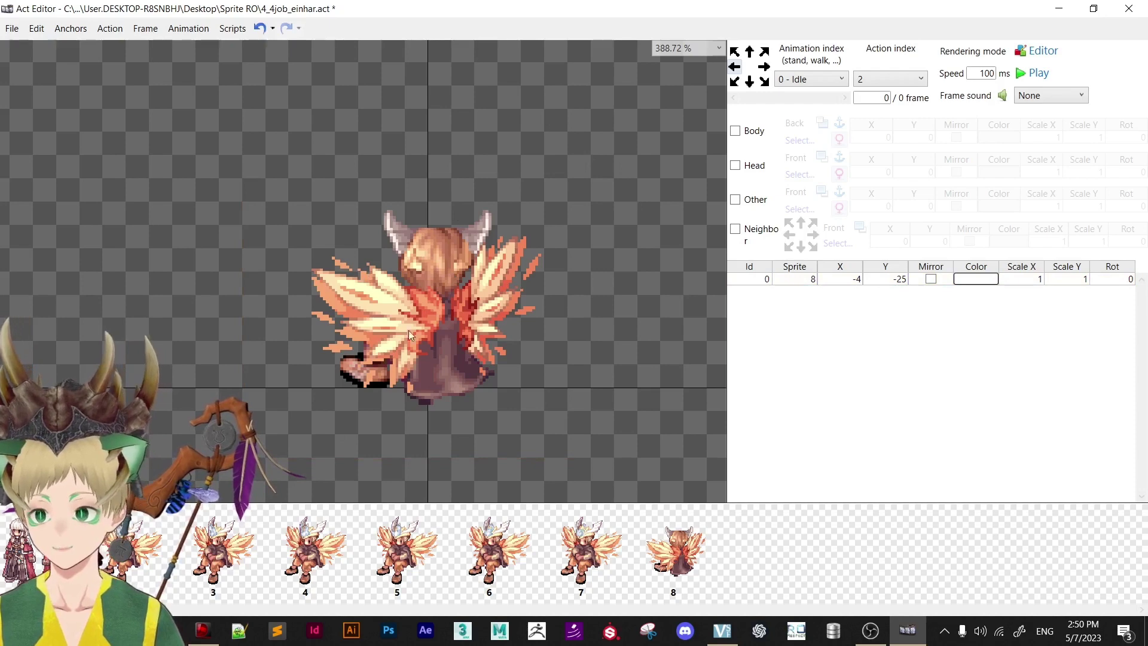
Replace the layer of idle action 3 with a copy of the sprite 8 layer from action 2.
left_click(458, 362)
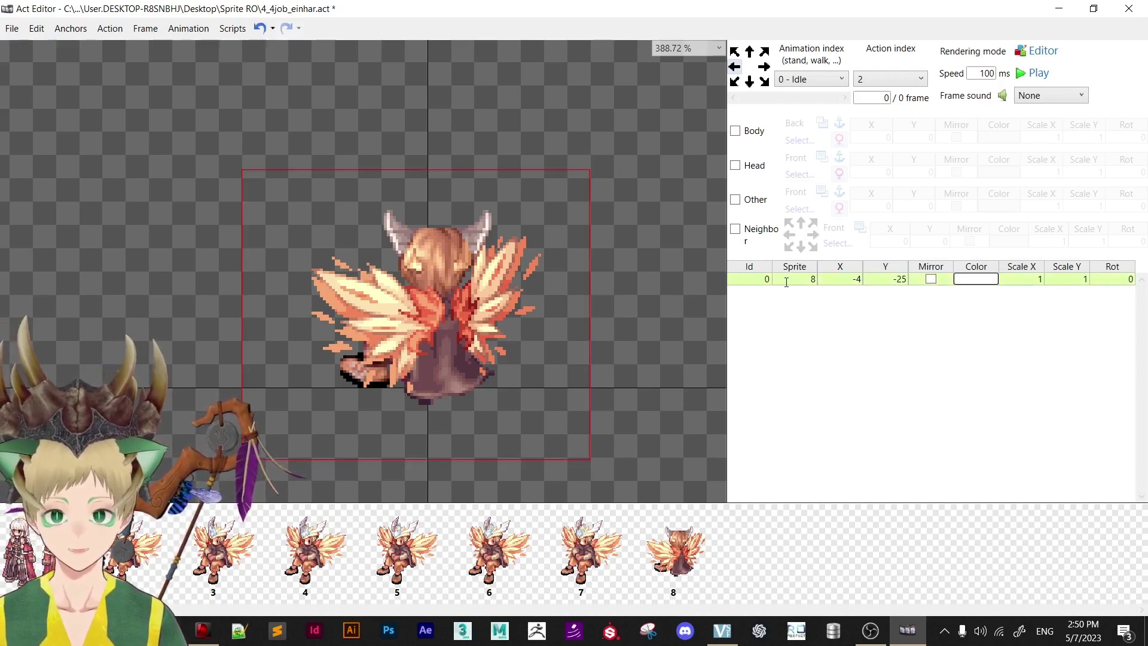
left_click(740, 52)
right_click(790, 275)
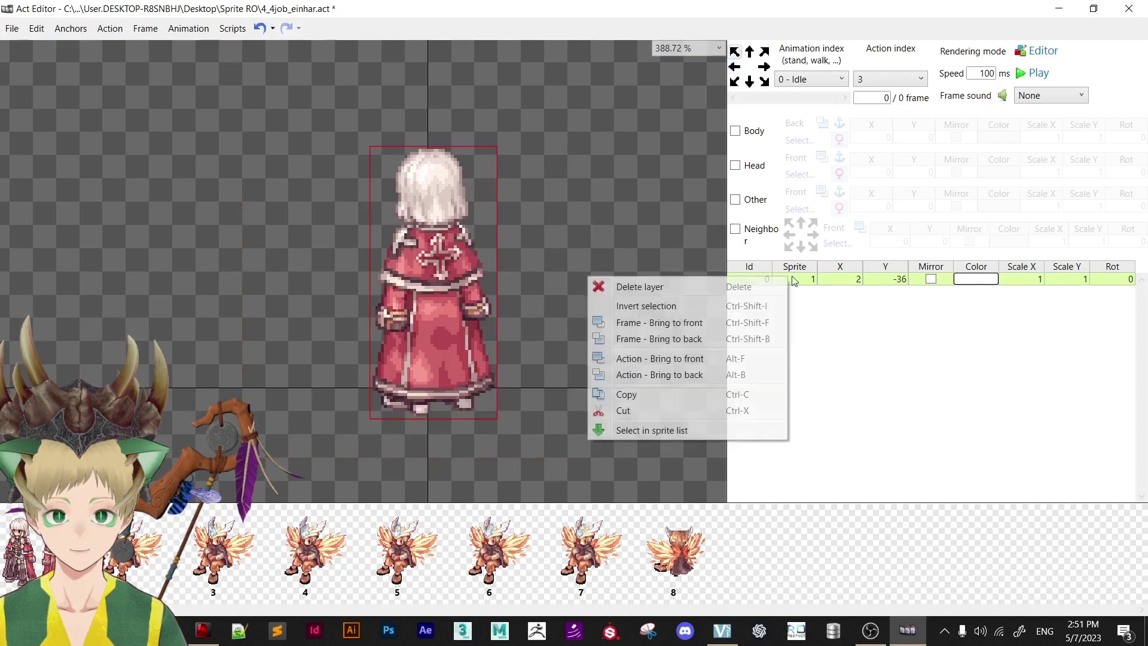
left_click(739, 290)
key("ctrl+v")
Replace the layer of idle action 4 with the copied sprite 8 layer, turn on its mirroring and set X to 4.
left_click(749, 53)
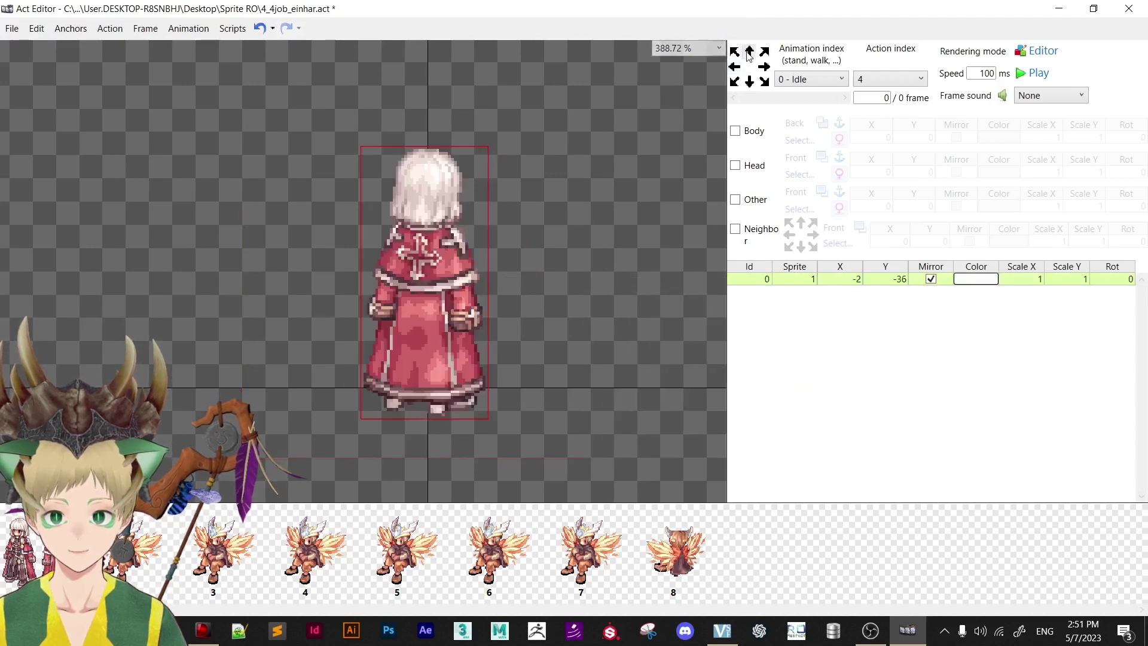
right_click(398, 300)
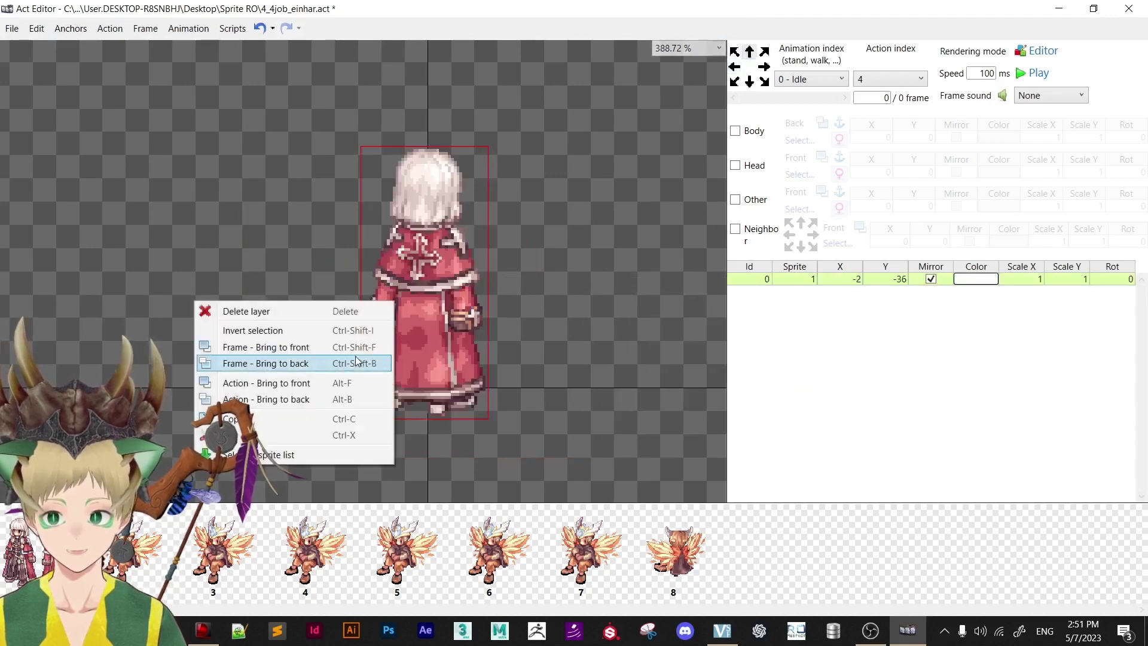
left_click(334, 311)
key("ctrl+v")
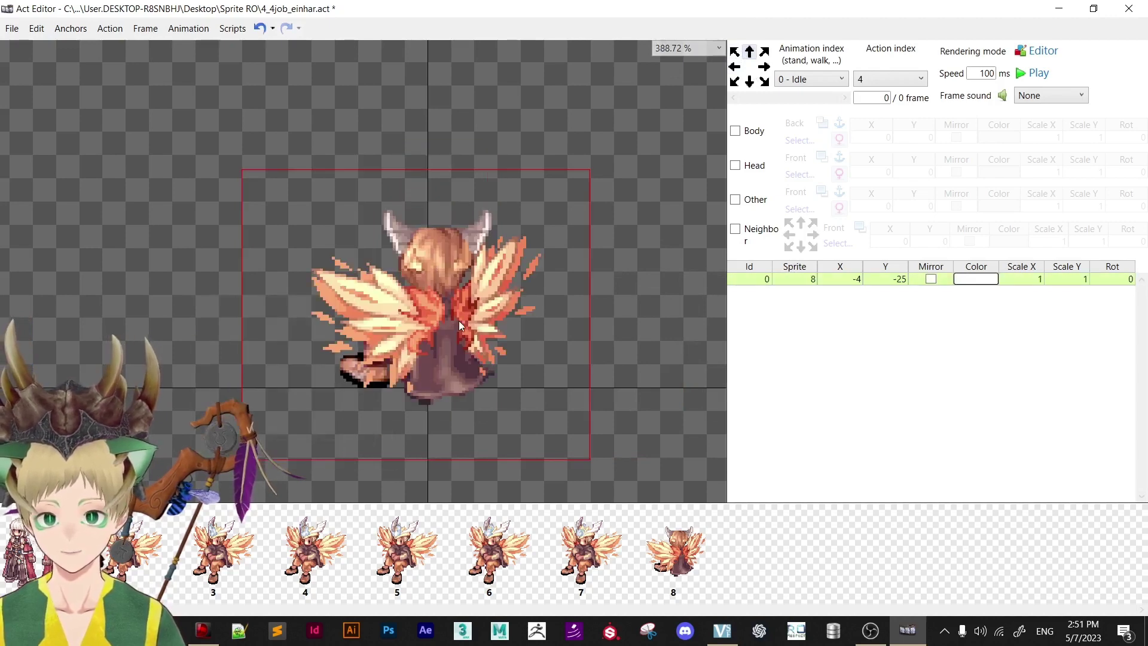
left_click(931, 280)
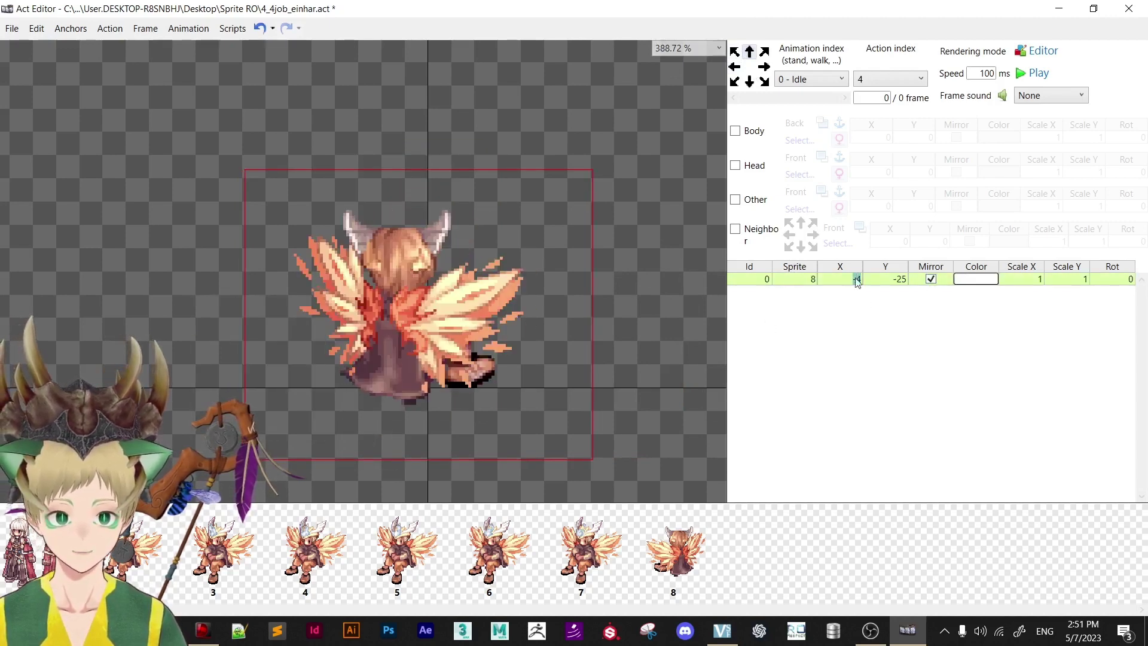
type("4")
left_click(621, 110)
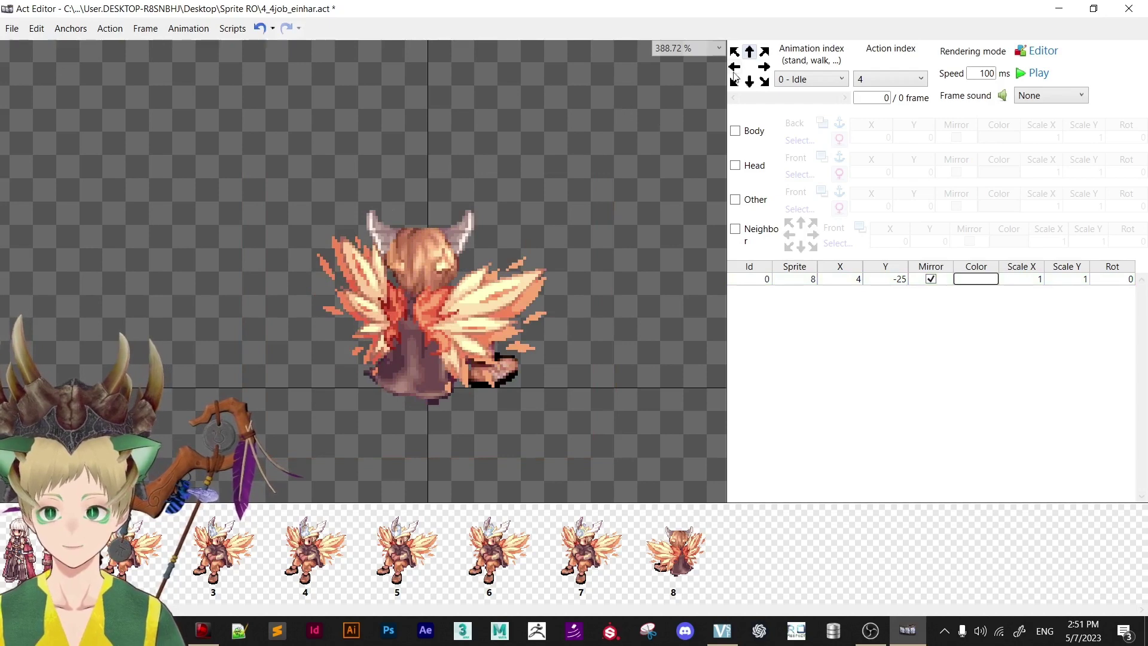
Replace the layer of idle action 5 with a copy of the mirrored sprite 8 layer from action 4.
left_click(735, 53)
left_click(749, 54)
left_click(764, 53)
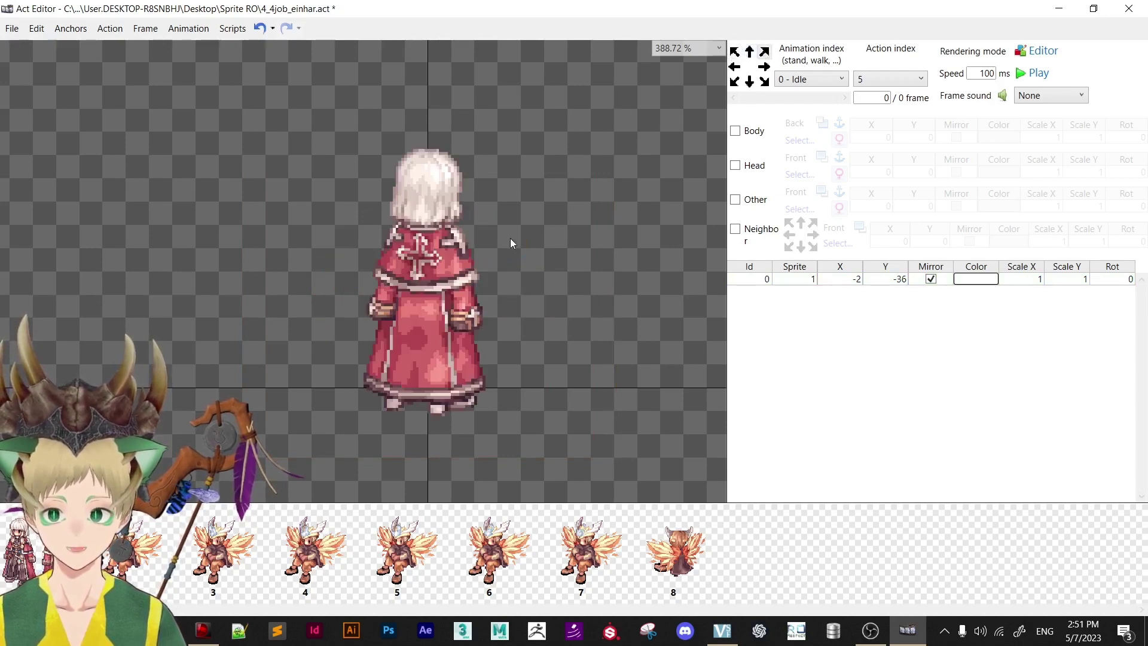
left_click(749, 51)
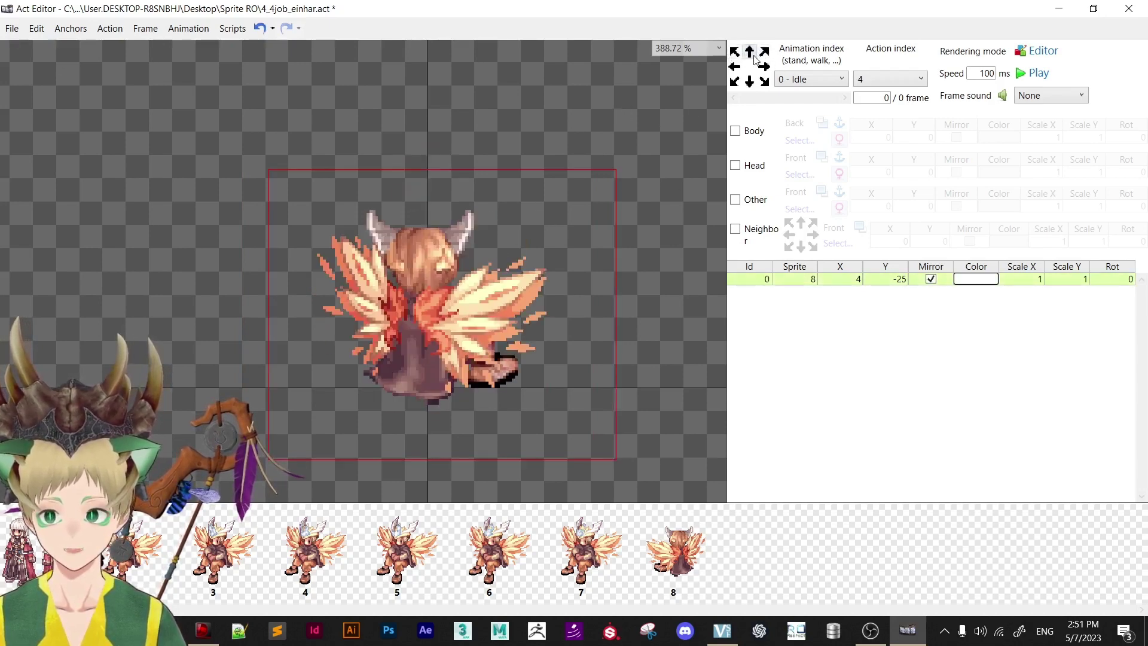
left_click(765, 52)
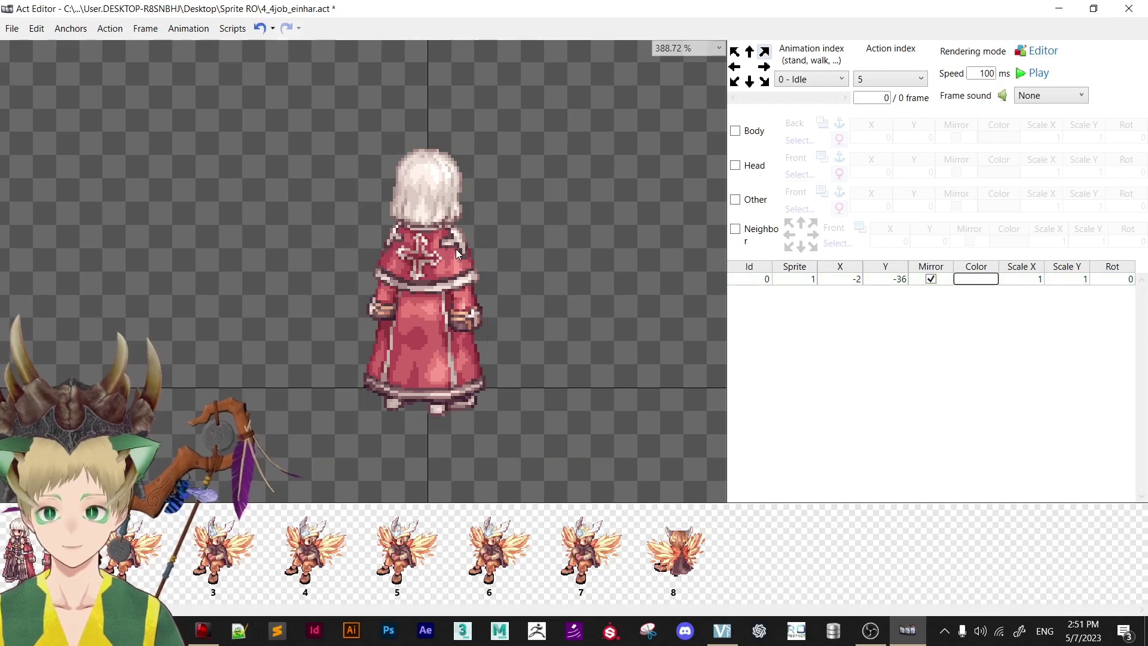
right_click(760, 283)
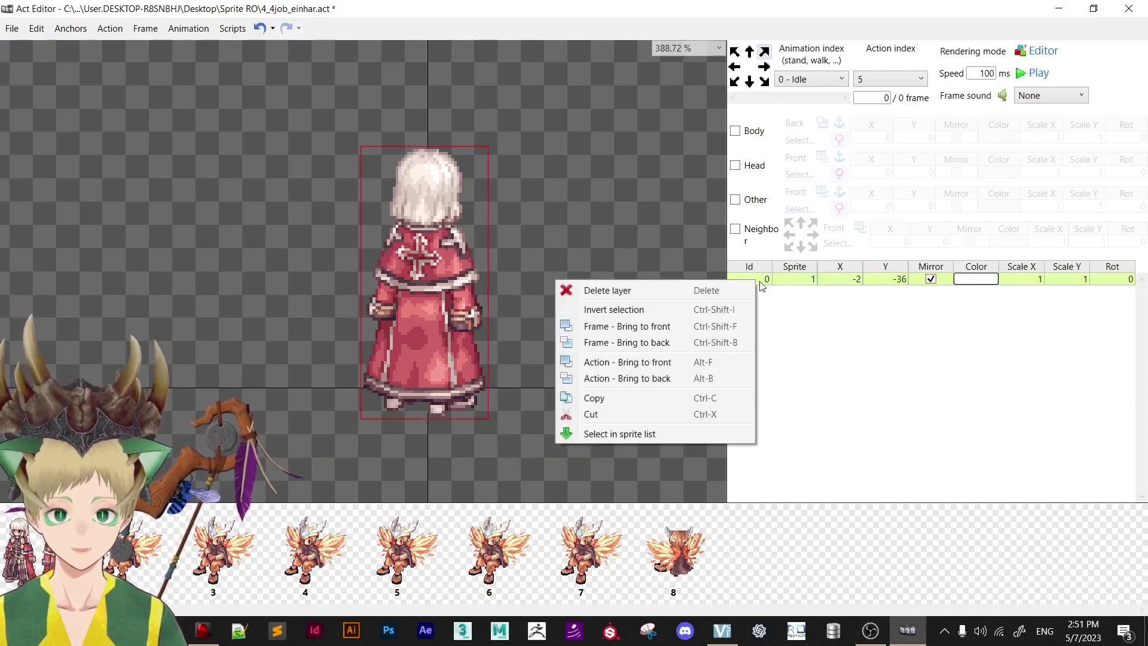
left_click(672, 289)
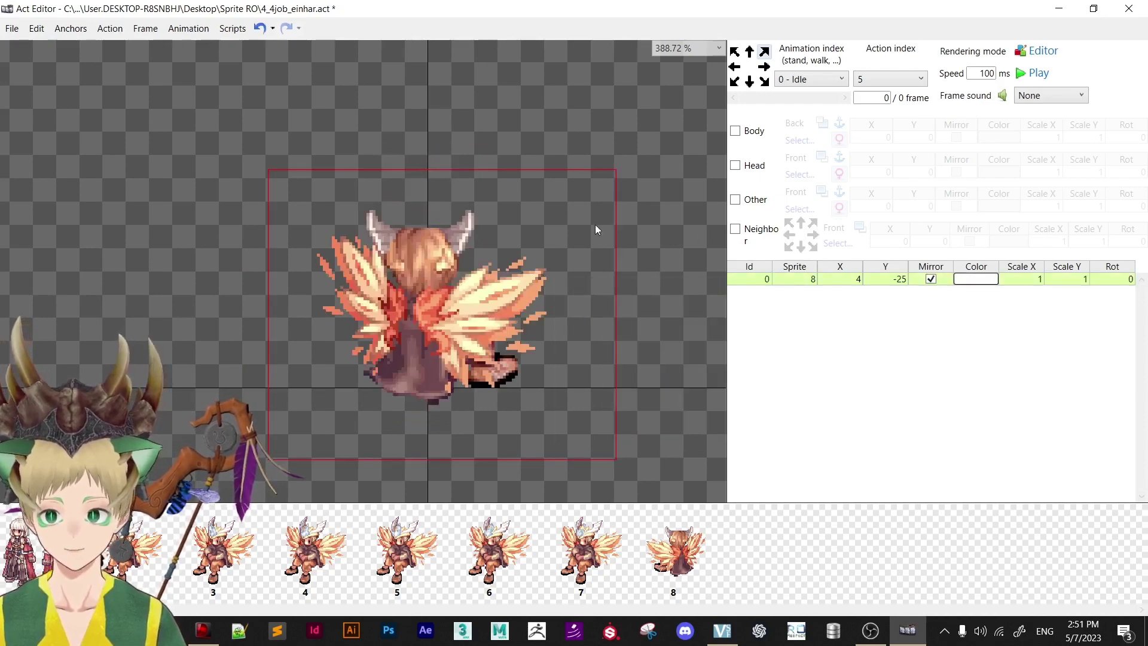
Review the replaced idle poses across the facing directions.
left_click(764, 66)
left_click(749, 82)
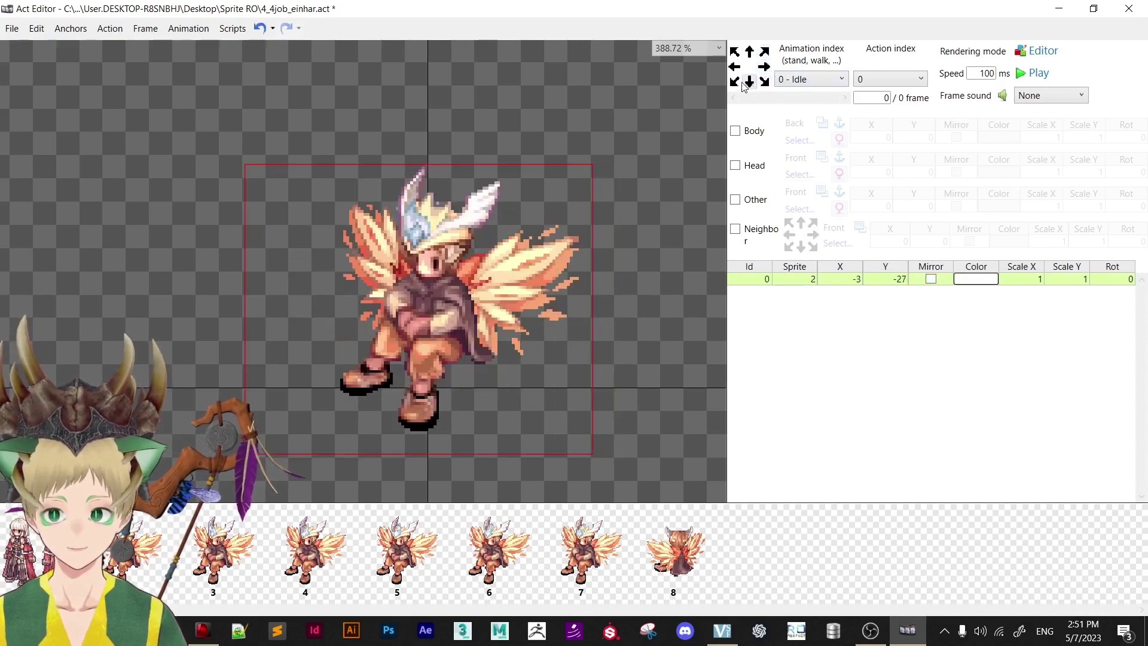
left_click(735, 68)
left_click(757, 54)
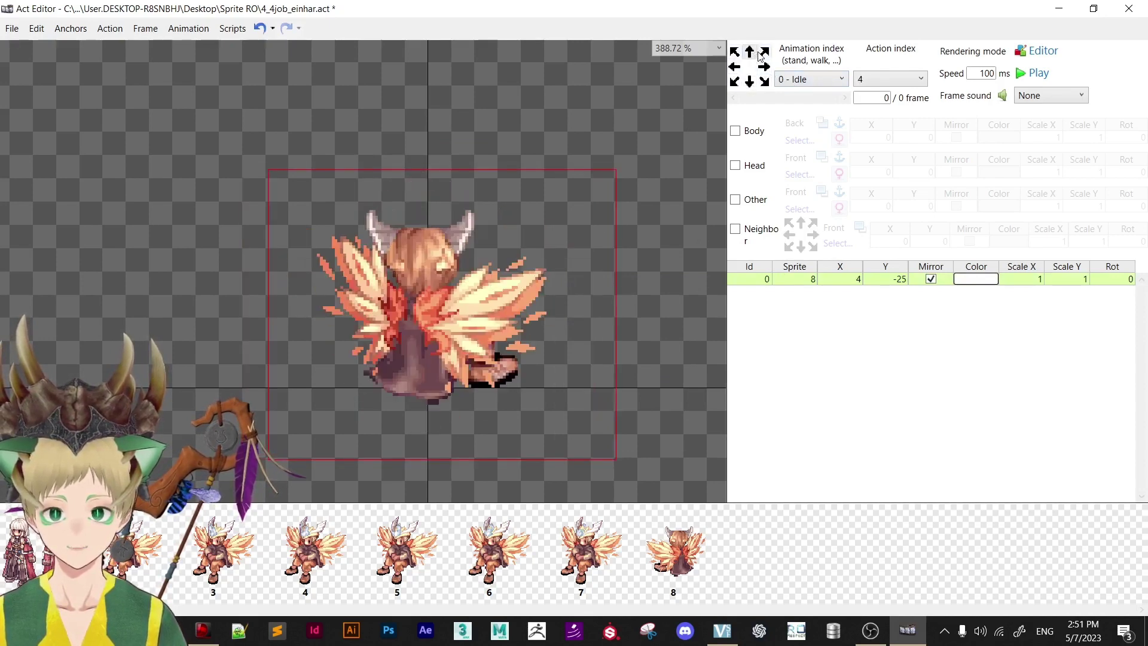
Return to idle action 0 facing front, deselect the layer and save 4_4job_einhar.act.
left_click(763, 65)
left_click(750, 82)
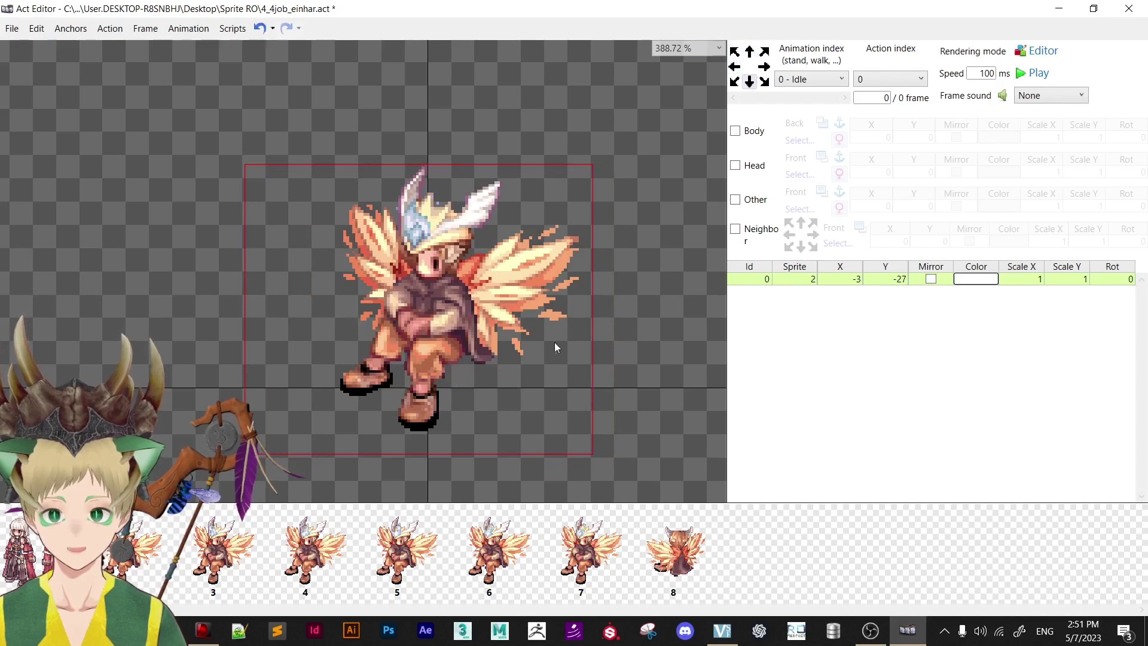
left_click(604, 284)
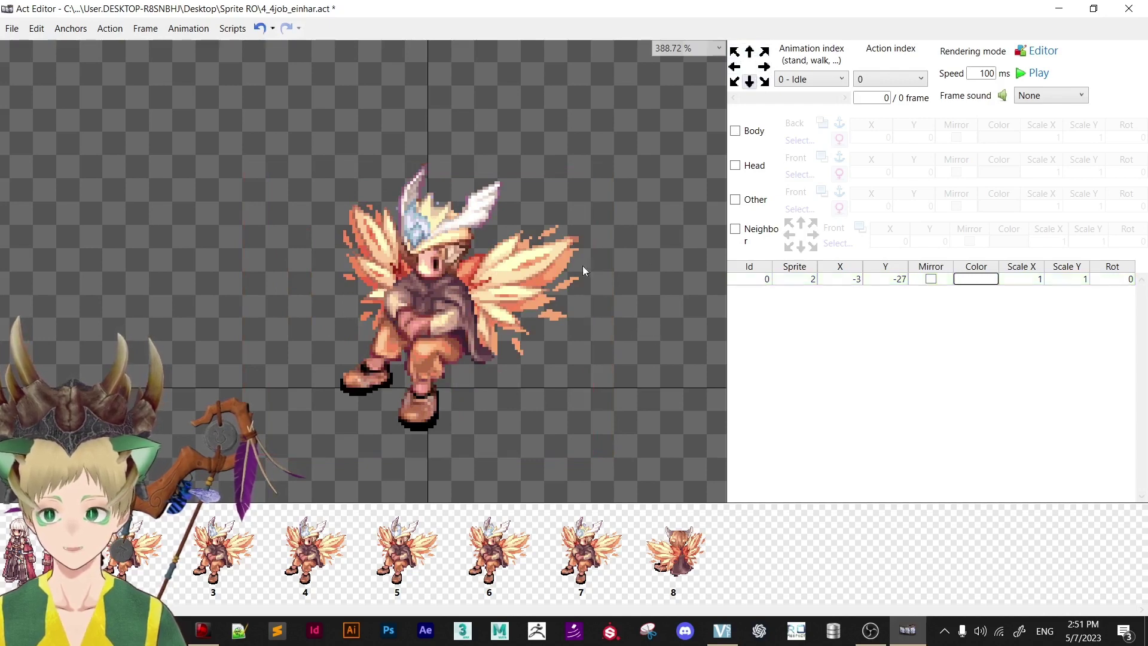
left_click(12, 28)
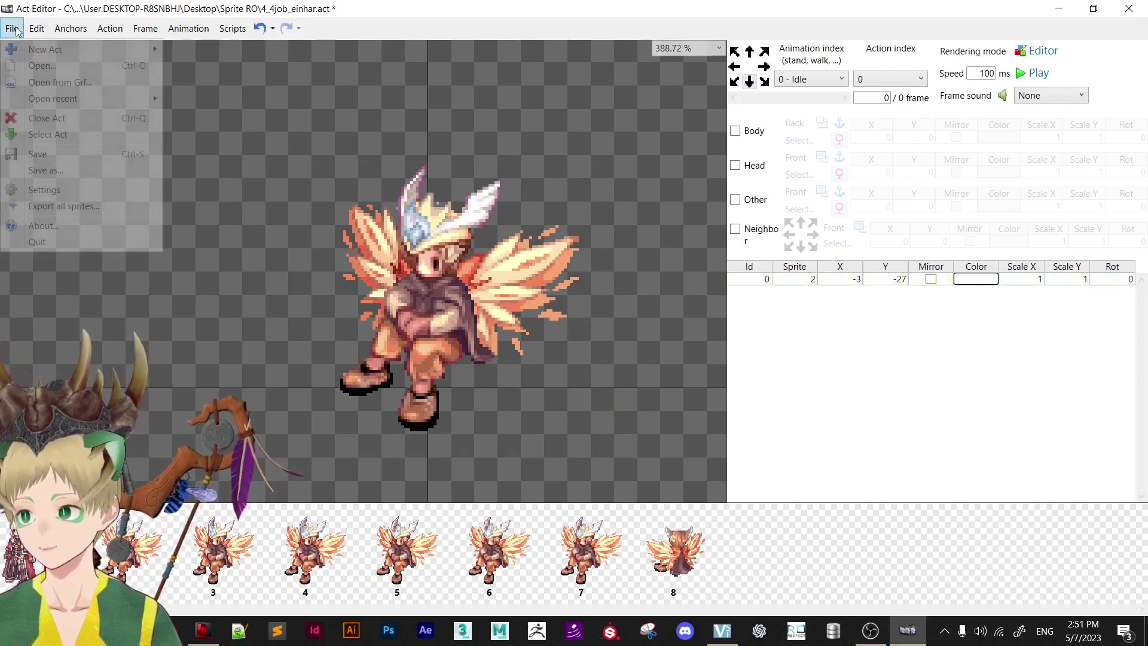
left_click(70, 153)
Switch to File Explorer and refresh the Sprite RO folder to check the thumbnail of 4_4job_einhar.spr.
key("alt+Tab")
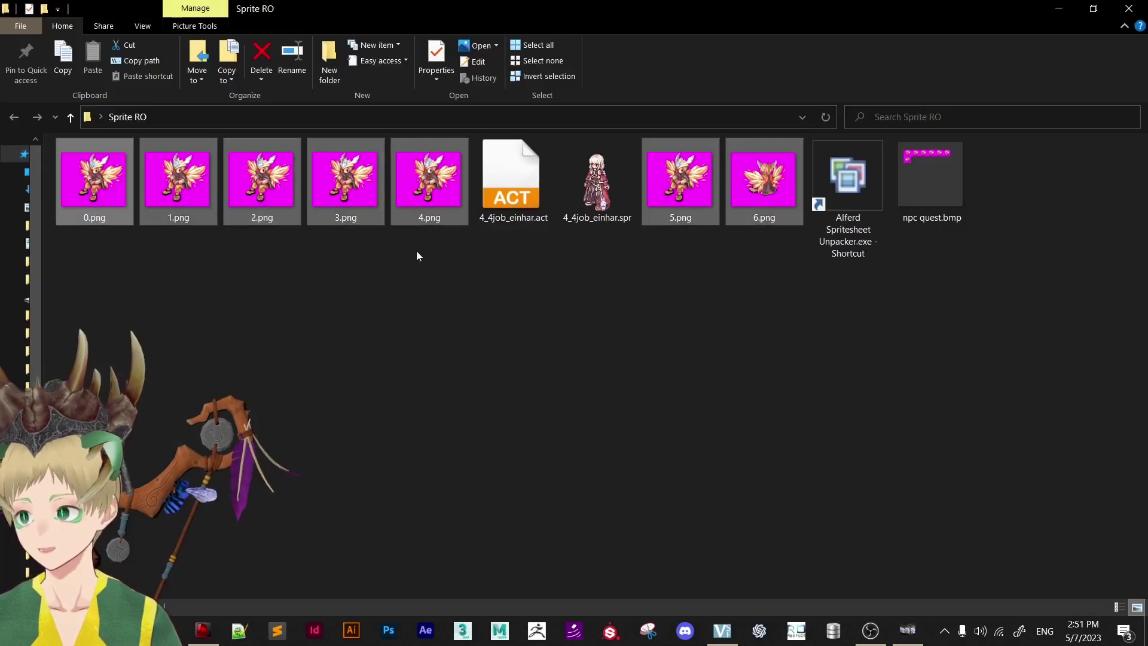
right_click(583, 249)
left_click(551, 311)
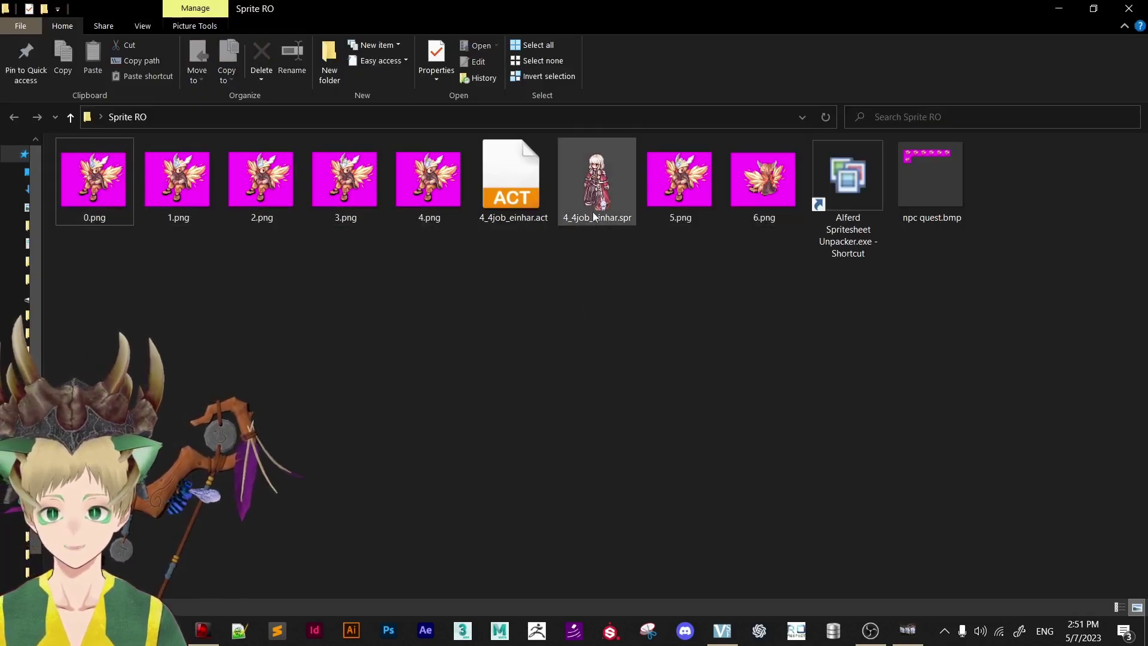
Back in Act Editor, remove the two original NPC images at the start of the sprite list and save the file.
key("alt+Tab")
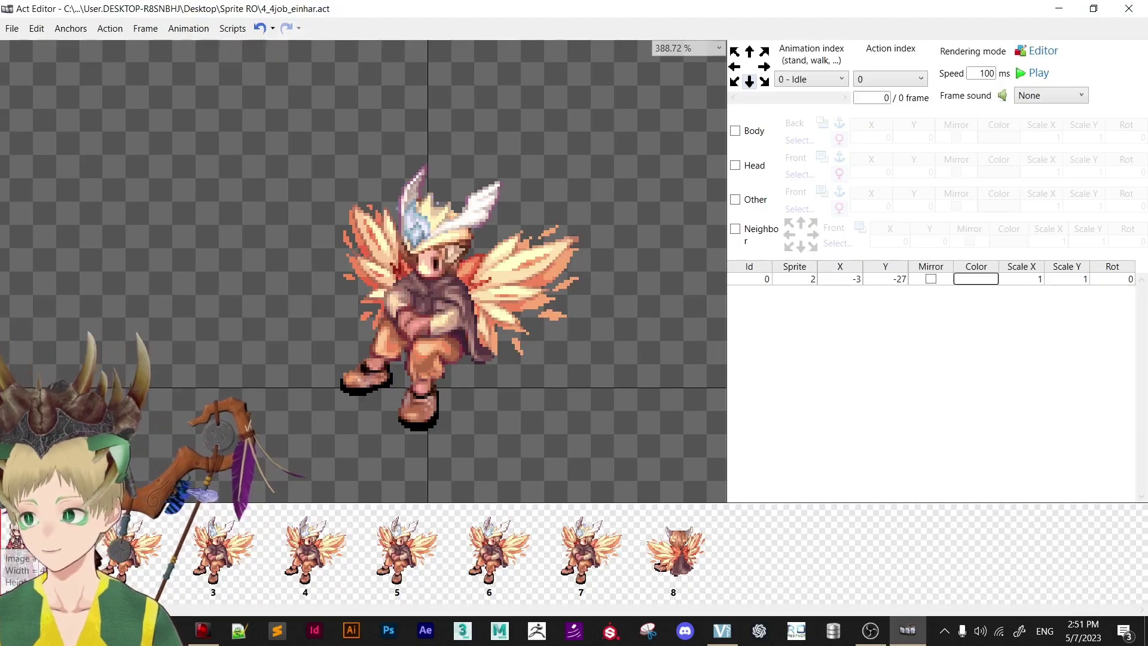
right_click(25, 550)
left_click(66, 411)
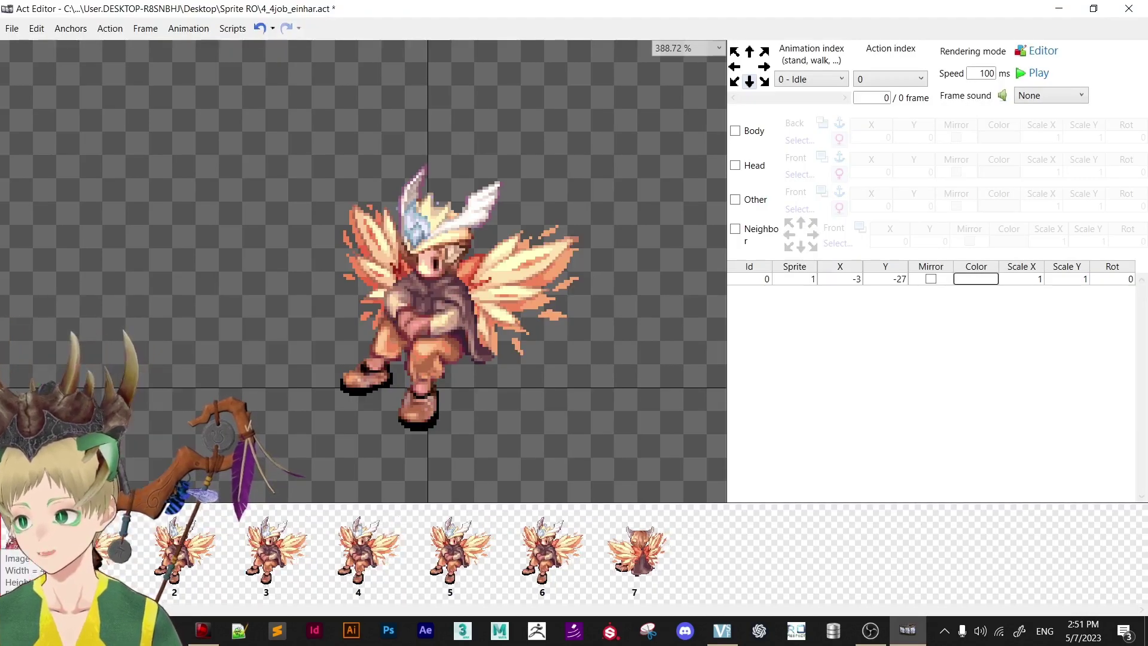
right_click(24, 550)
left_click(96, 456)
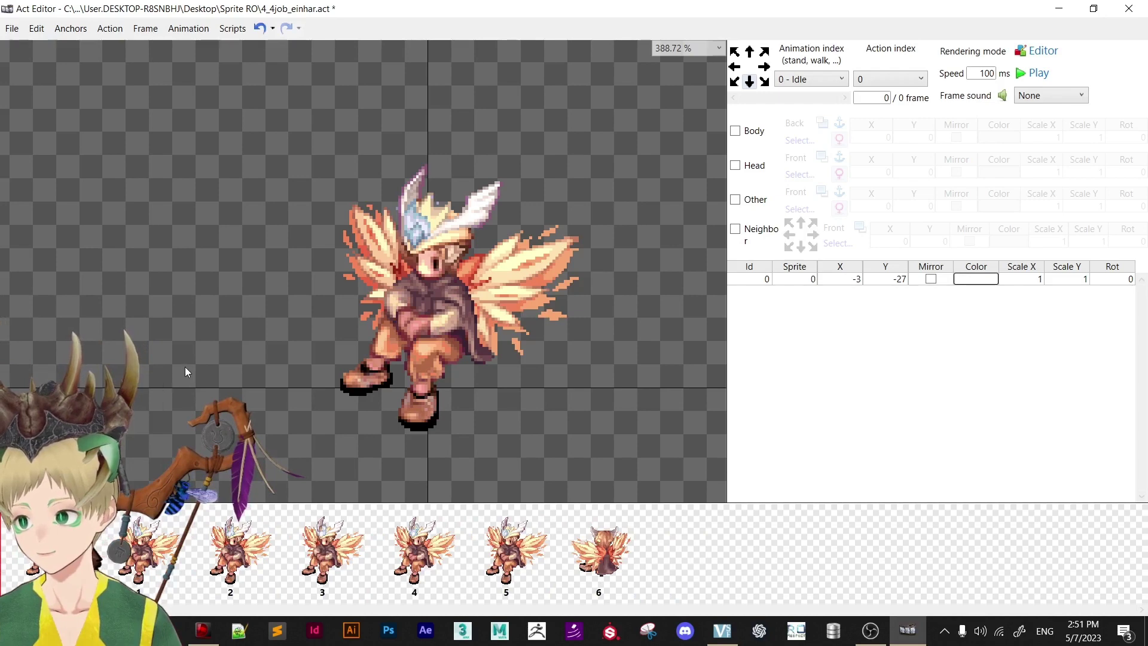
left_click(12, 28)
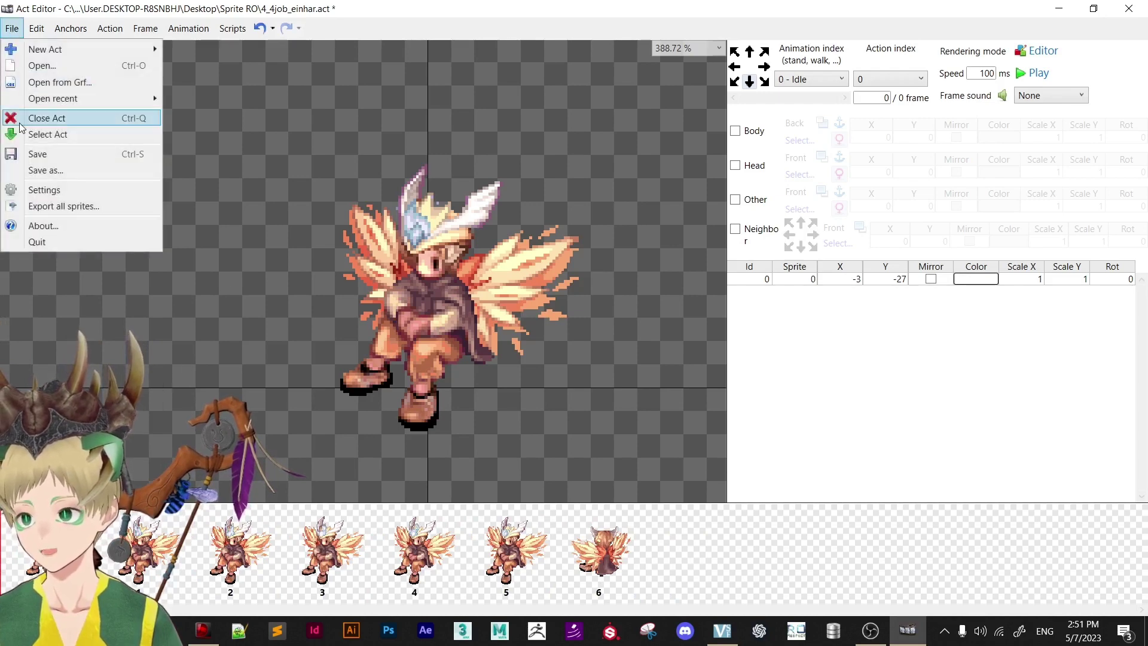
left_click(67, 138)
Refresh the Sprite RO folder in File Explorer again and inspect the thumbnail of the newly saved SPR file.
right_click(424, 261)
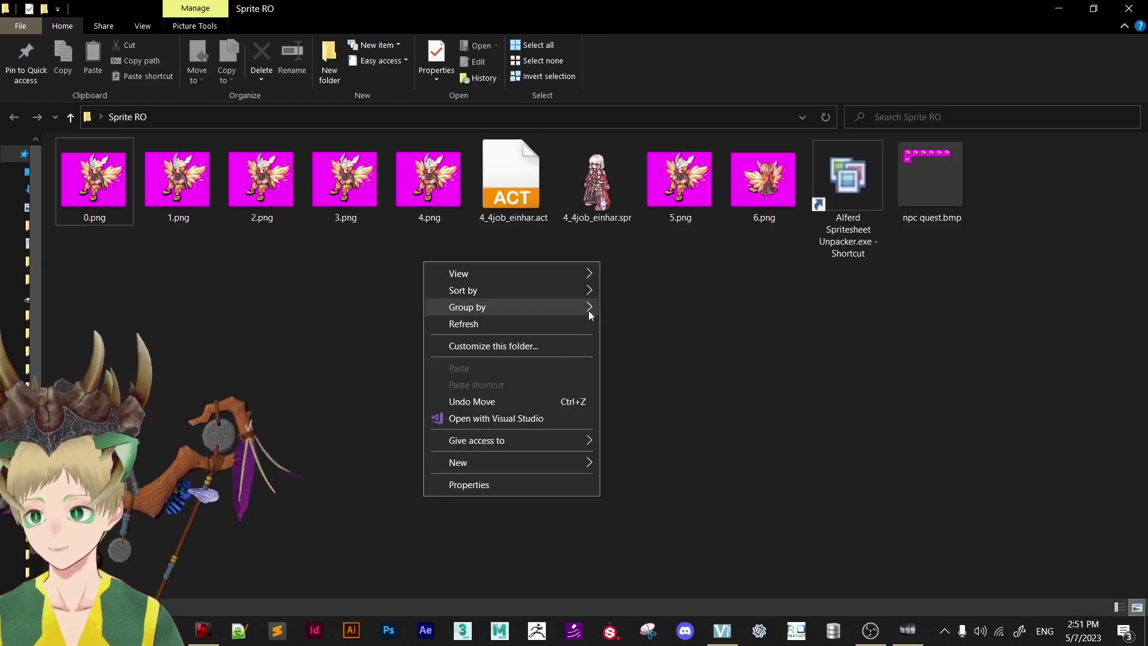
left_click(573, 323)
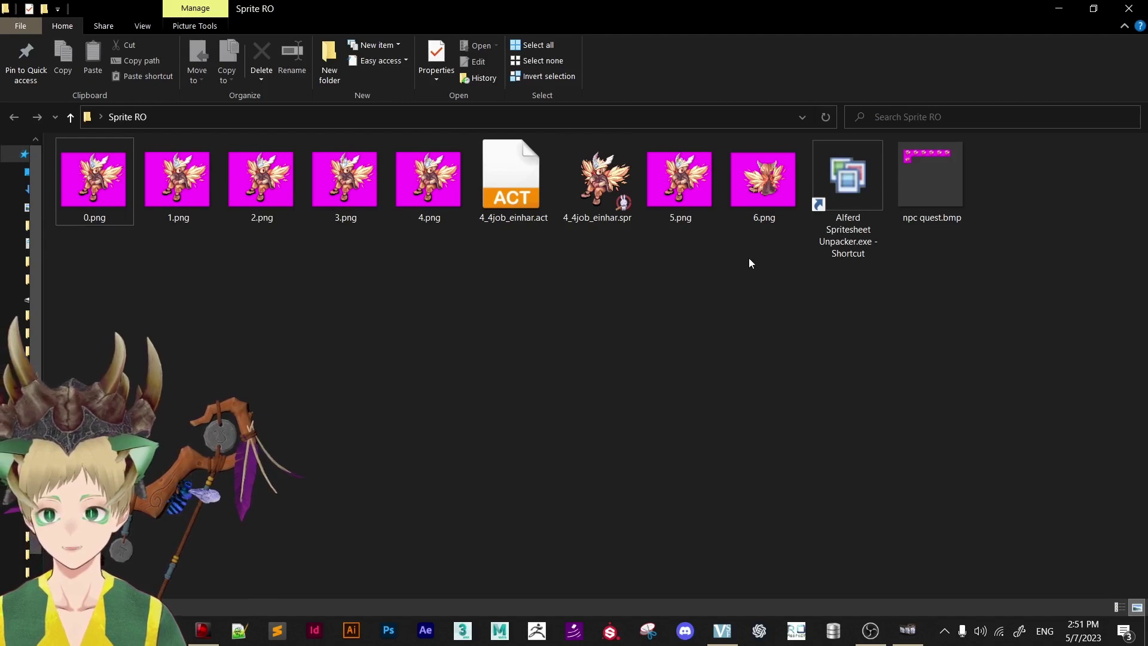
left_click(596, 203)
left_click(622, 299)
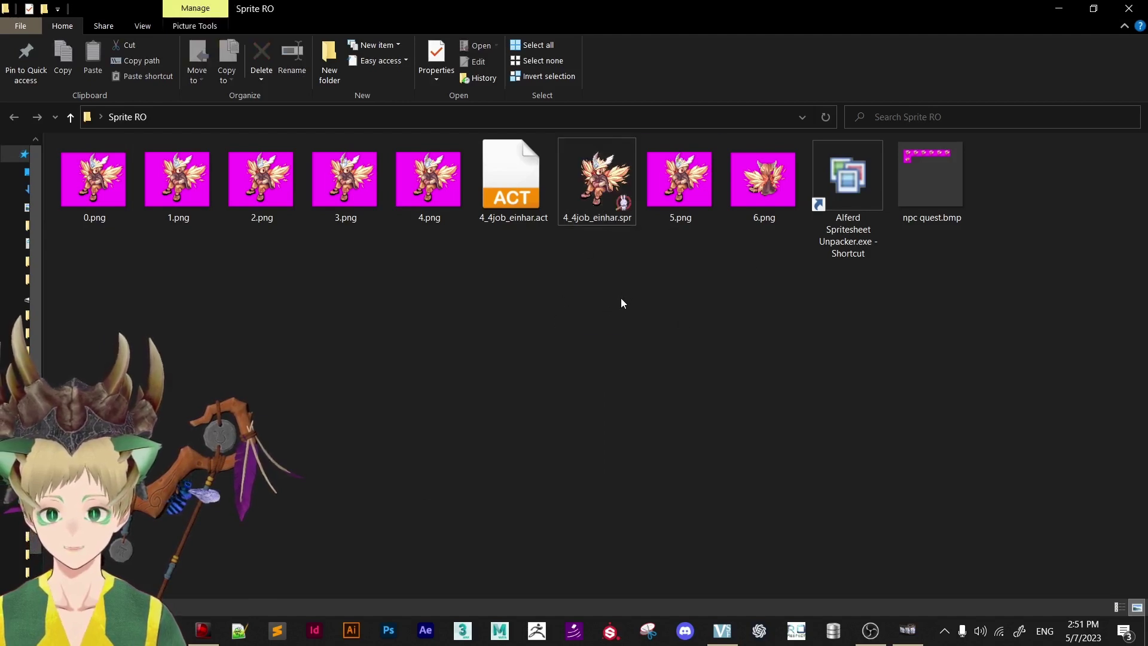
In Act Editor, insert a copy of frame 0 at index 1 of idle action 0 and set its sprite to 1.
key("alt+Tab")
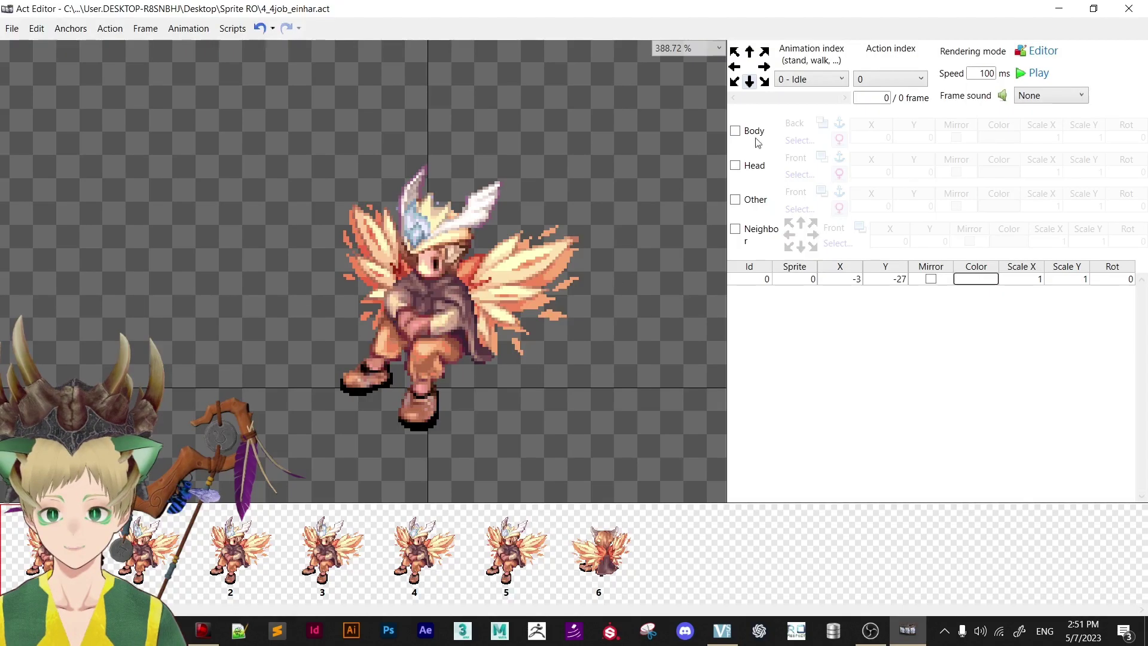
left_click(143, 29)
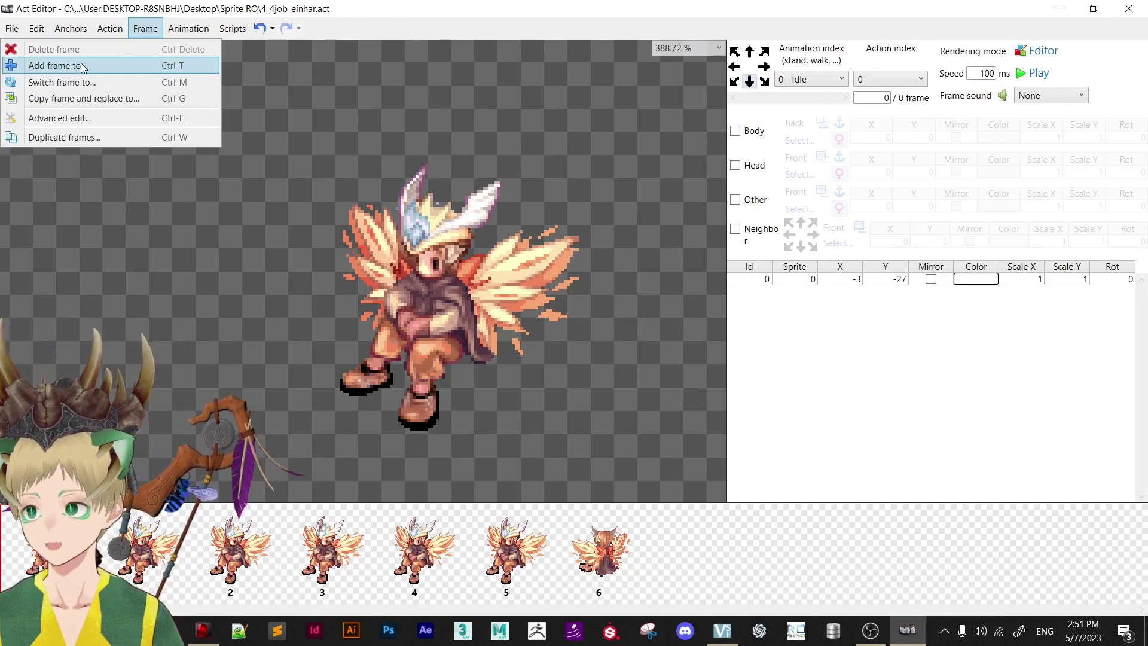
left_click(57, 66)
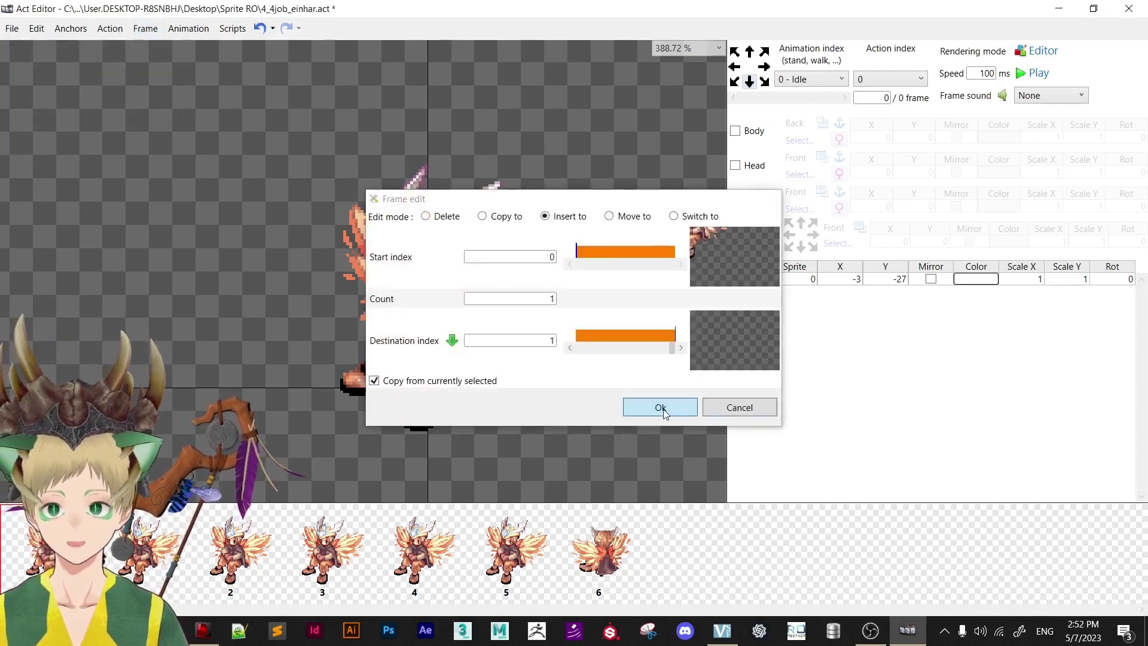
left_click(661, 409)
left_click(762, 99)
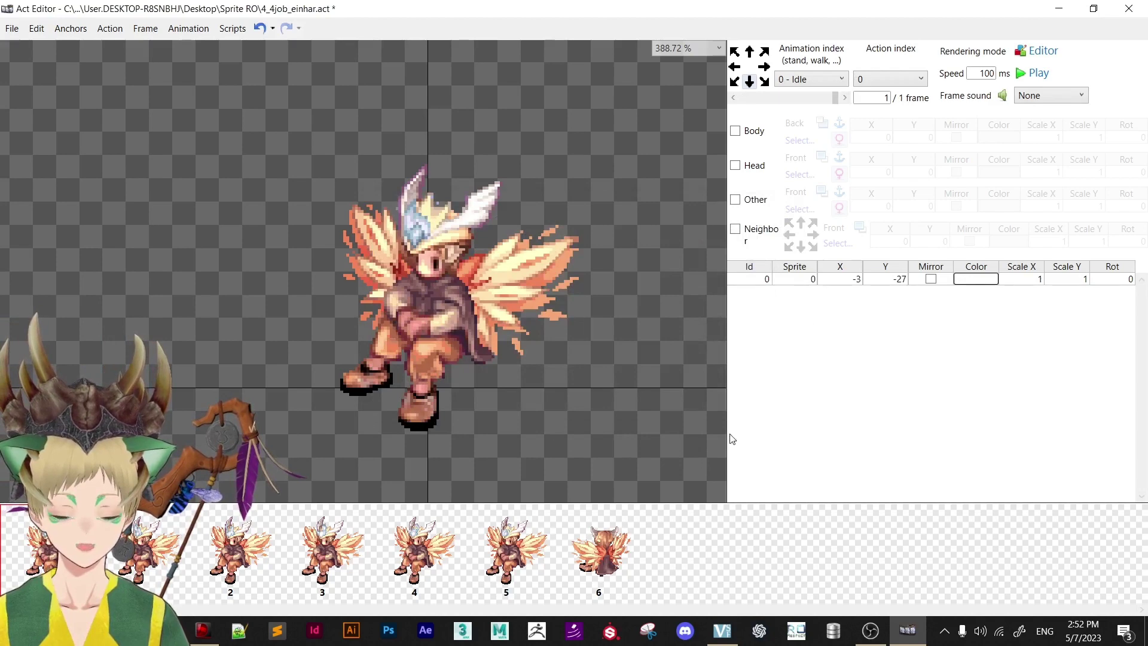
double_click(804, 280)
type("1")
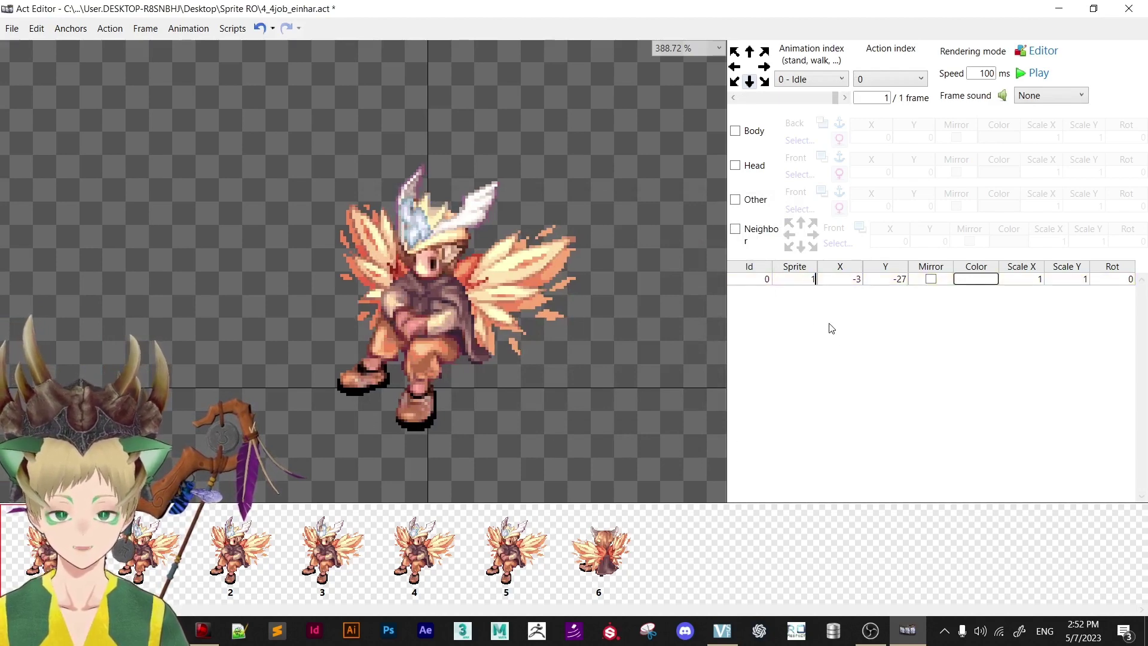
Nudge the layer of frame 1 one pixel to the right, to X -2, to align it with frame 0.
scroll(438, 206, "up", 3)
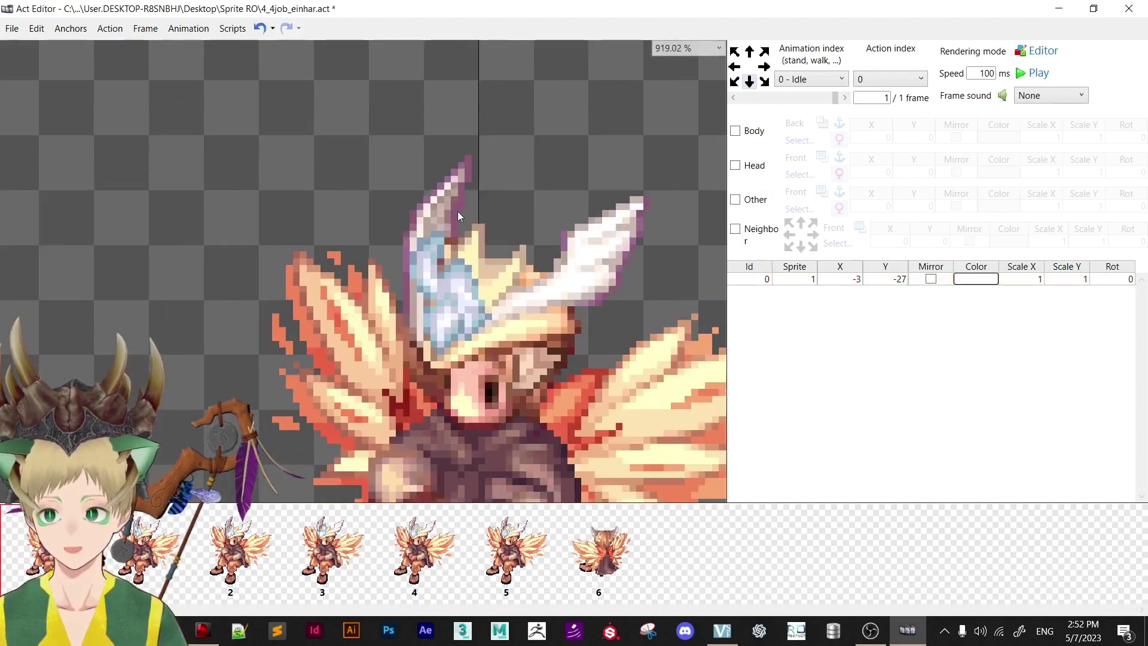
scroll(500, 196, "up", 3)
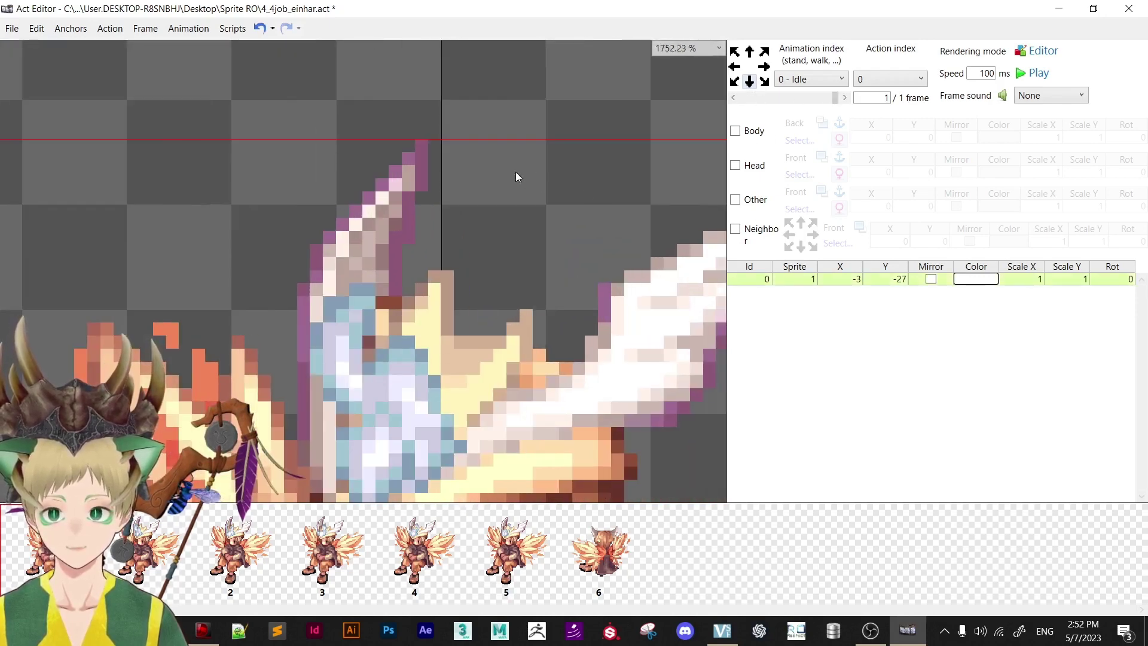
key("Right")
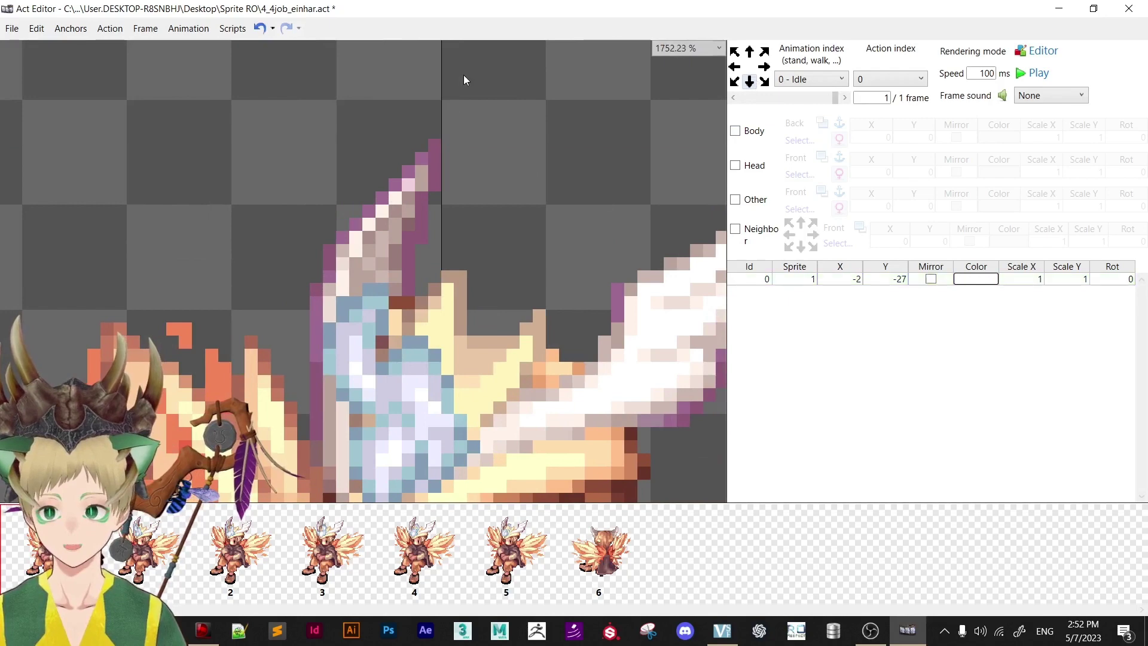
scroll(536, 263, "down", 8)
scroll(537, 263, "up", 3)
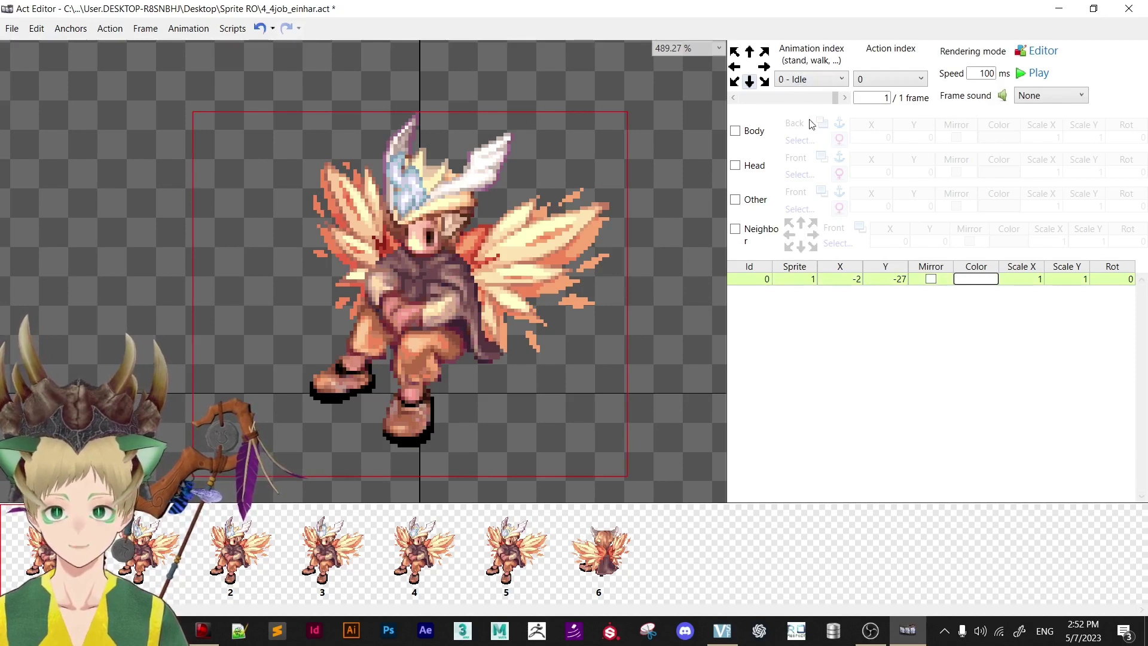
Add frames 2 to 5 to idle action 0 as copies of frame 1.
left_click(160, 31)
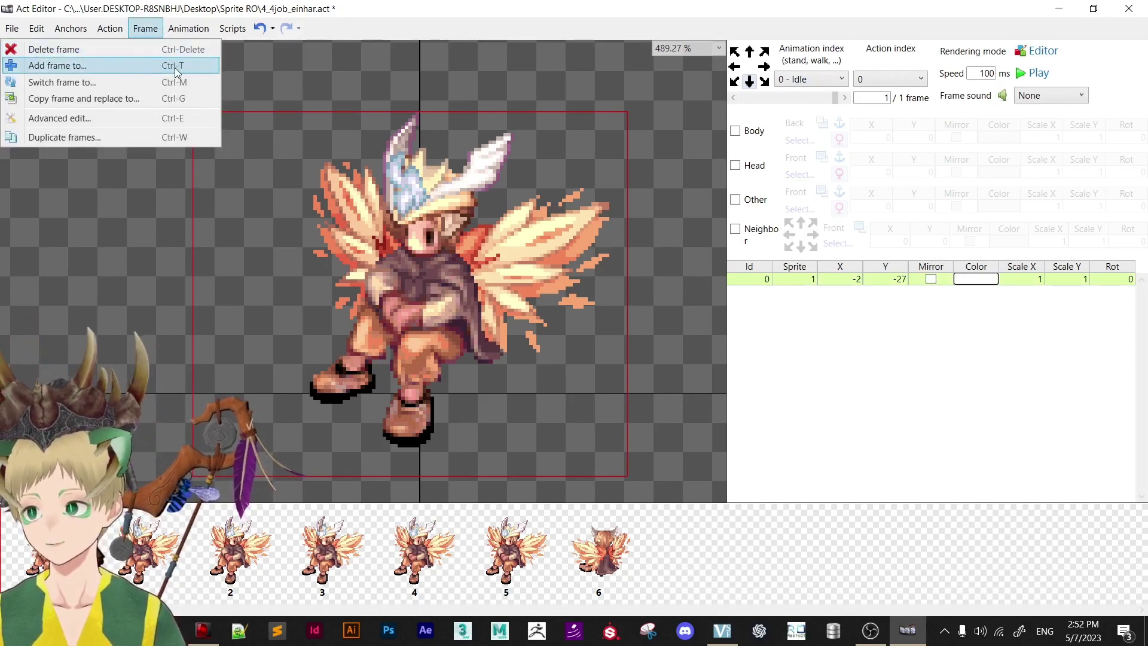
left_click(361, 93)
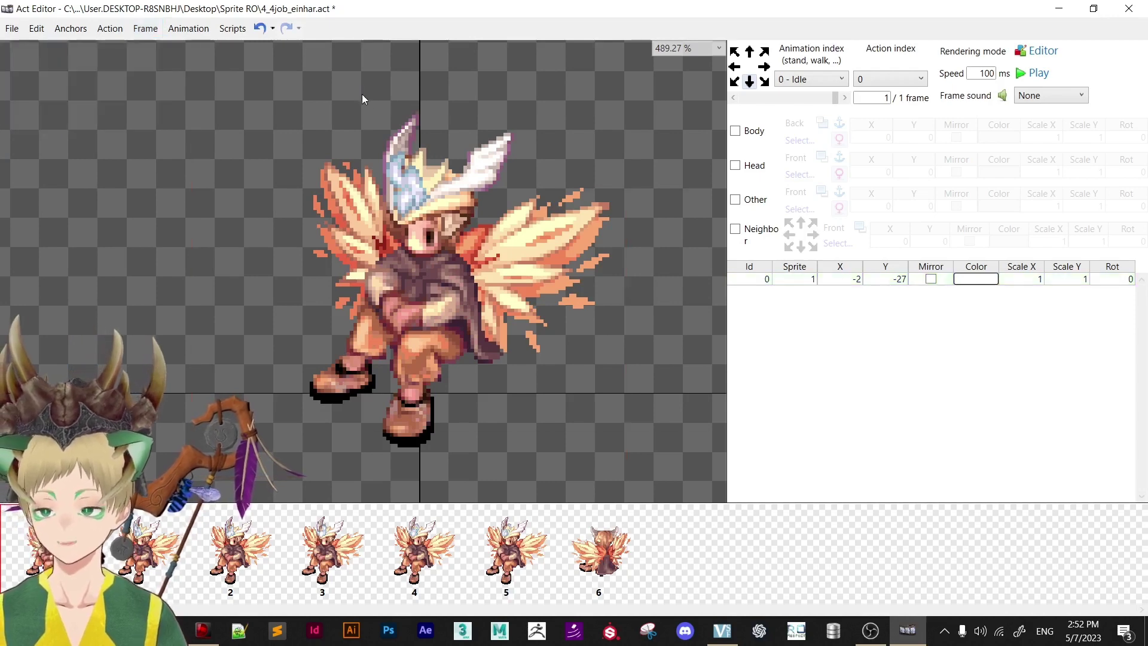
left_click(659, 407)
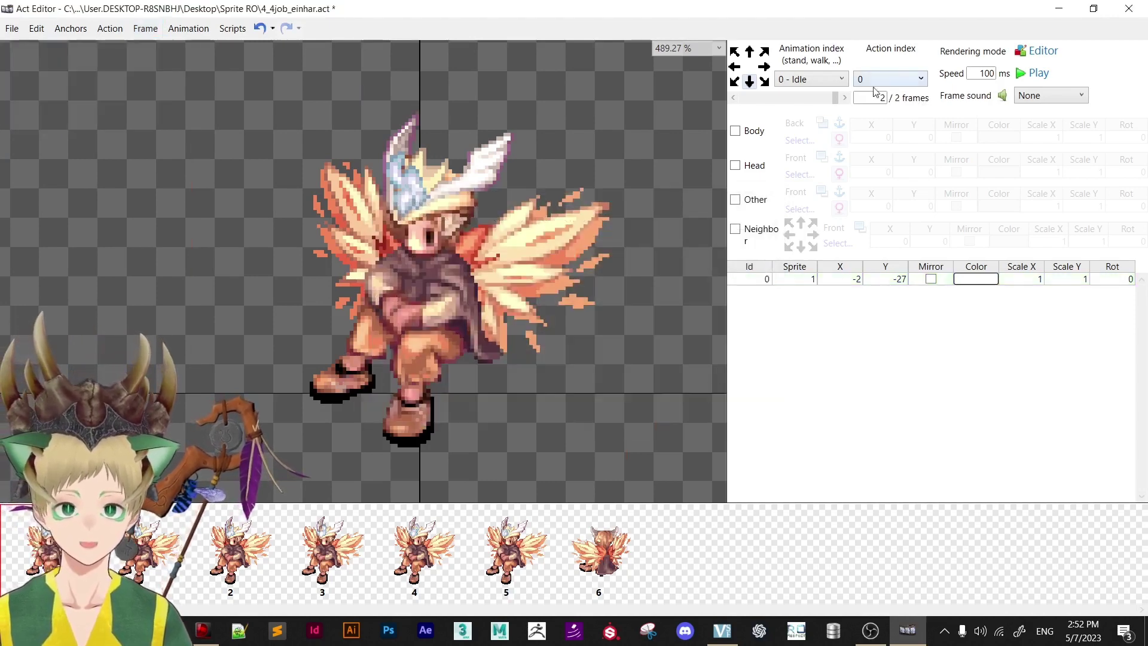
key("ctrl+t")
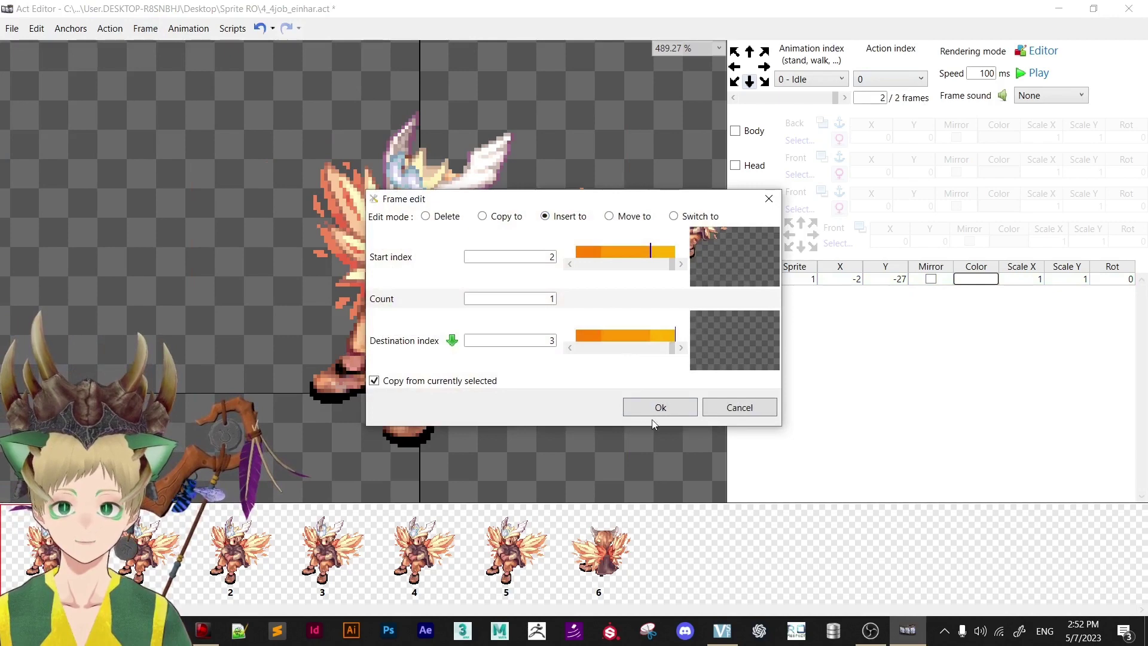
left_click(658, 408)
key("ctrl+shift+a")
left_click(661, 407)
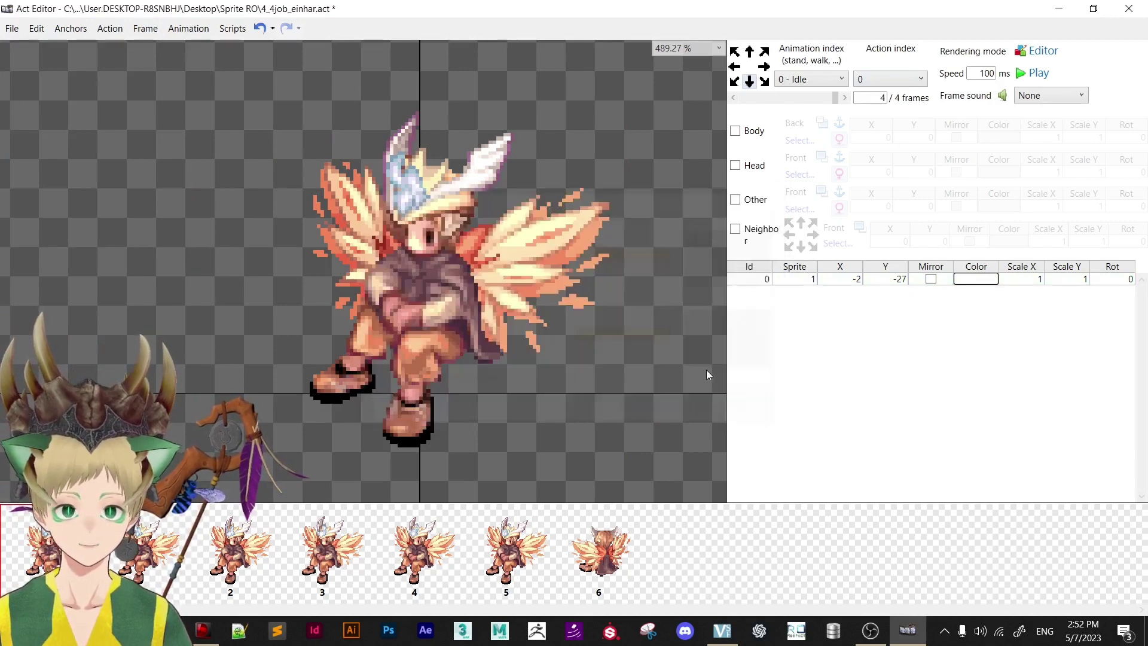
key("ctrl+shift+a")
left_click(660, 408)
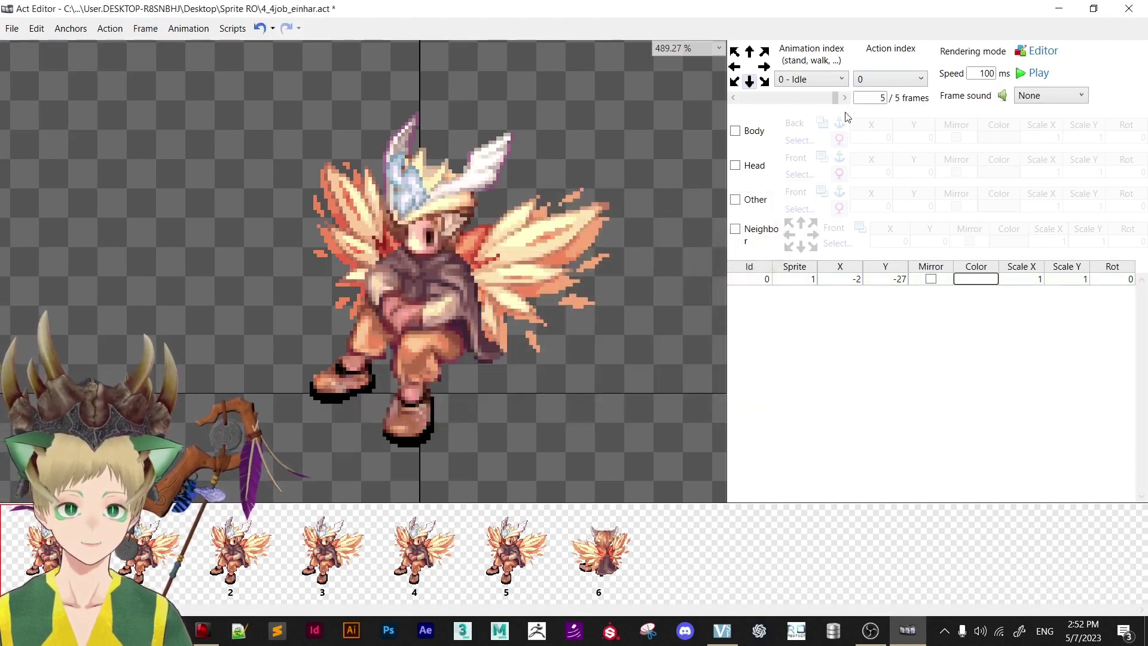
Set the sprite of frame 2 in idle action 0 to 2.
left_click(742, 101)
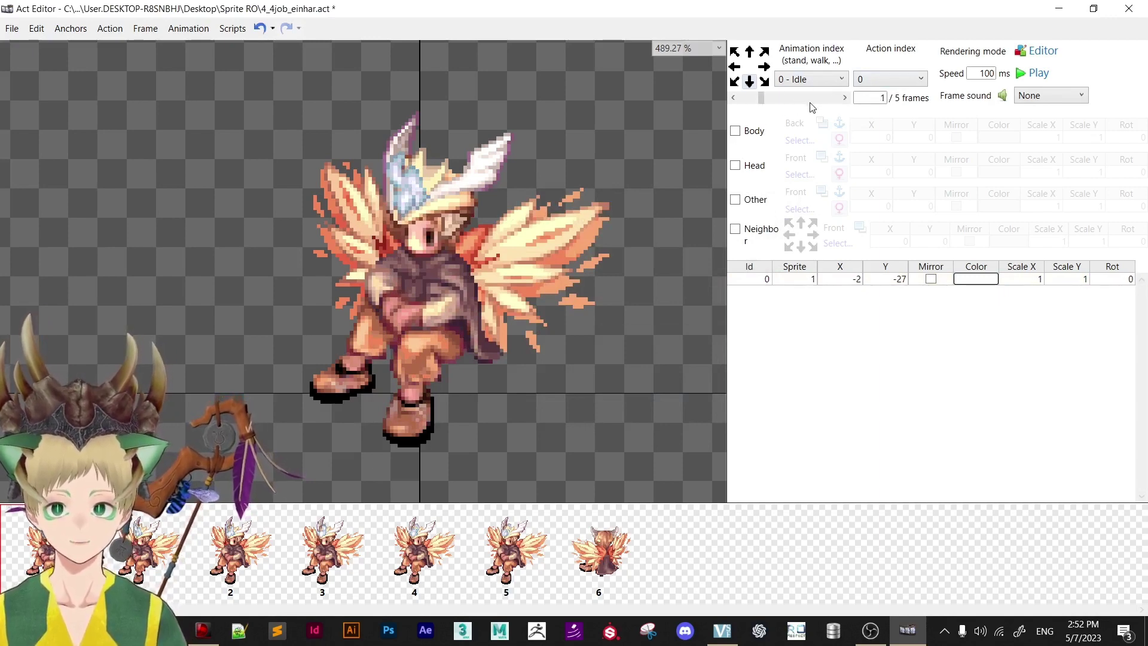
left_click(747, 98)
left_click(804, 99)
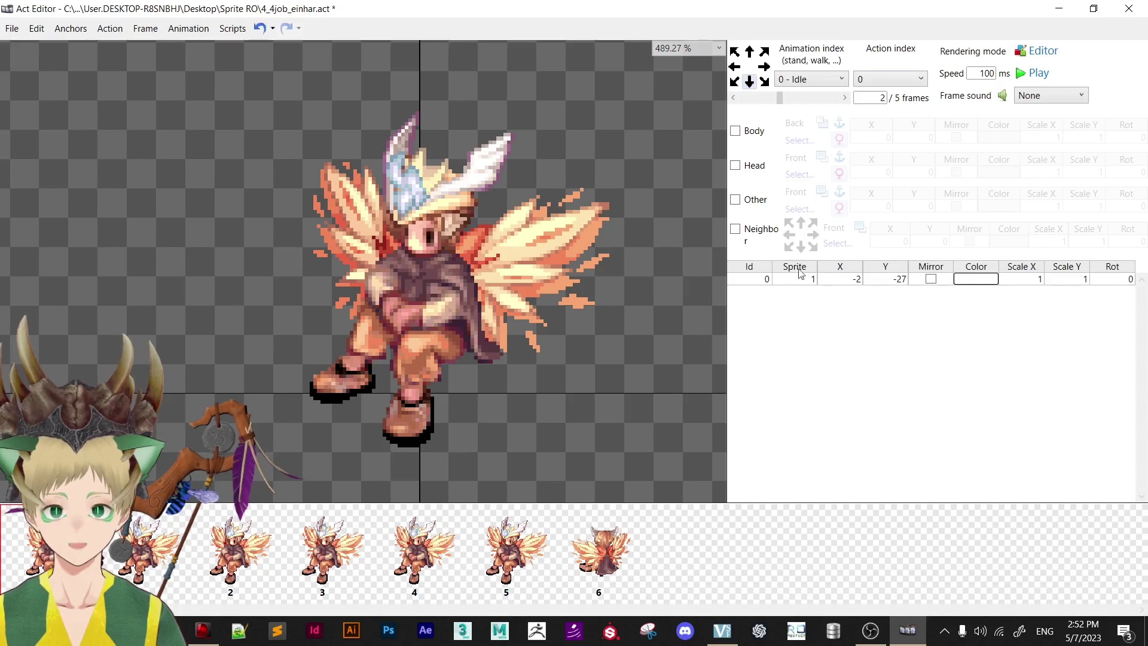
double_click(811, 281)
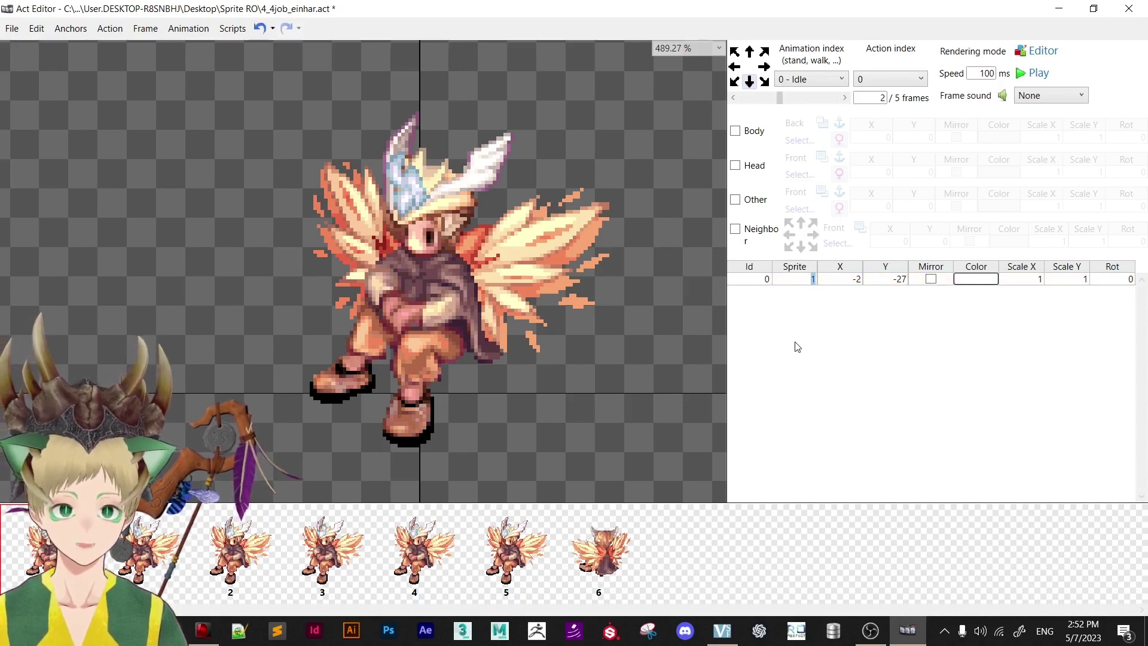
type("2")
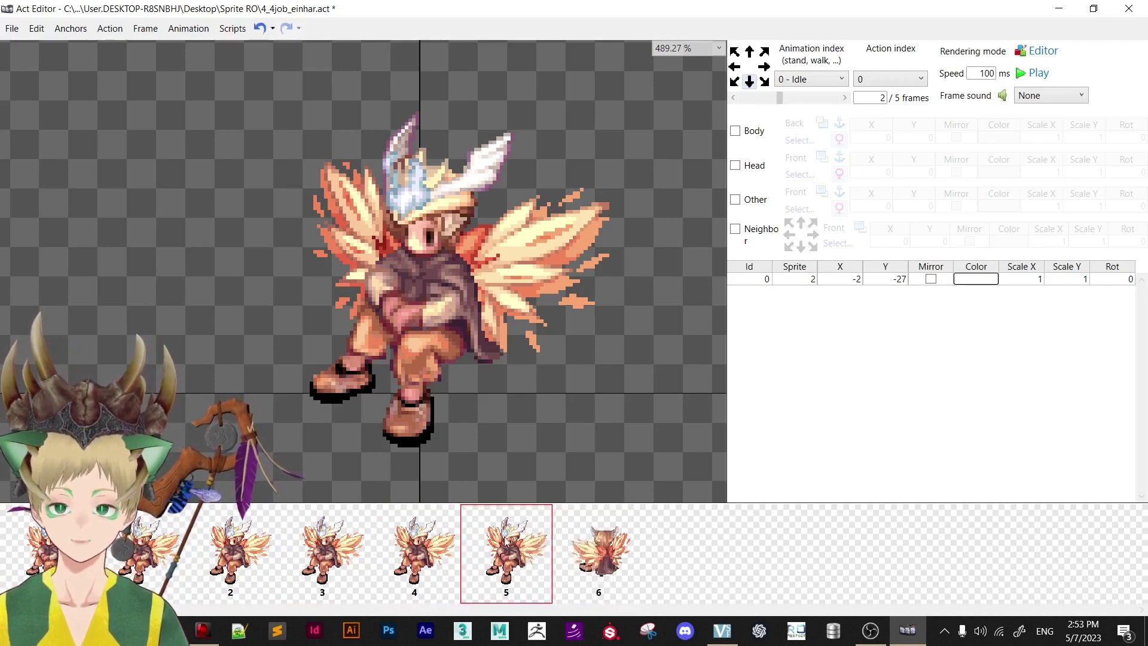
Step through frames 0 to 5 of idle action 0 to check which sprite each frame uses.
left_click(844, 99)
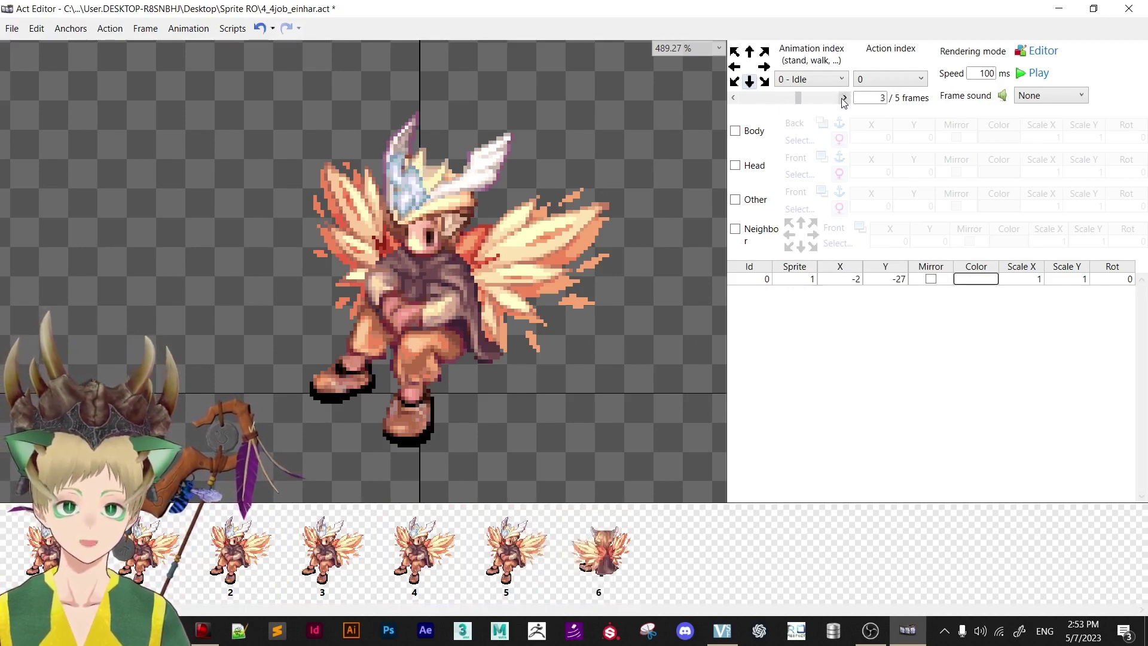
left_click(844, 99)
left_click(844, 99)
left_click(844, 99)
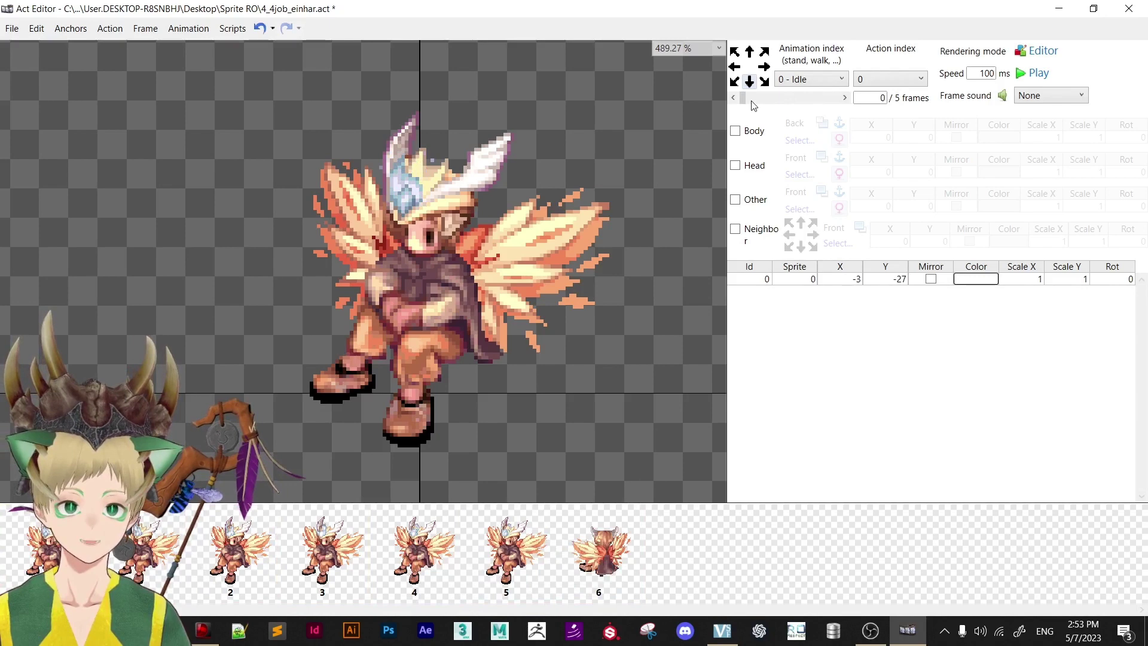
left_click(845, 97)
left_click(845, 97)
left_click(845, 98)
left_click(845, 97)
left_click(845, 98)
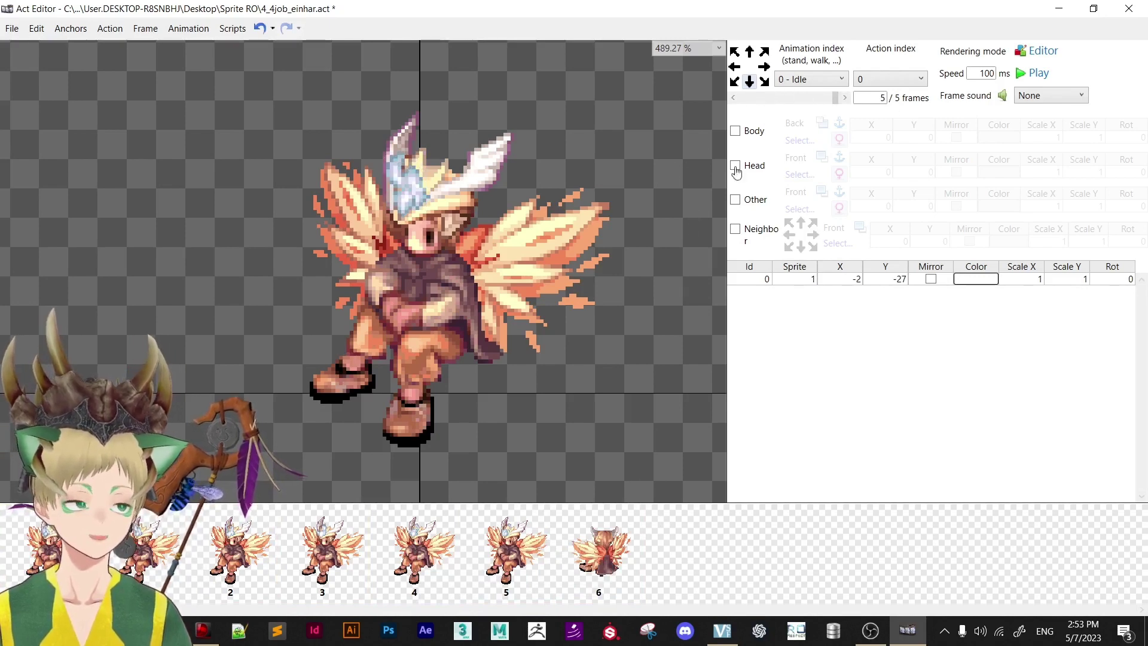
left_click(753, 101)
left_click(753, 101)
Set the sprites of frames 3, 4 and 5 in idle action 0 to 3, 4 and 5, and preview the animation.
left_click(753, 100)
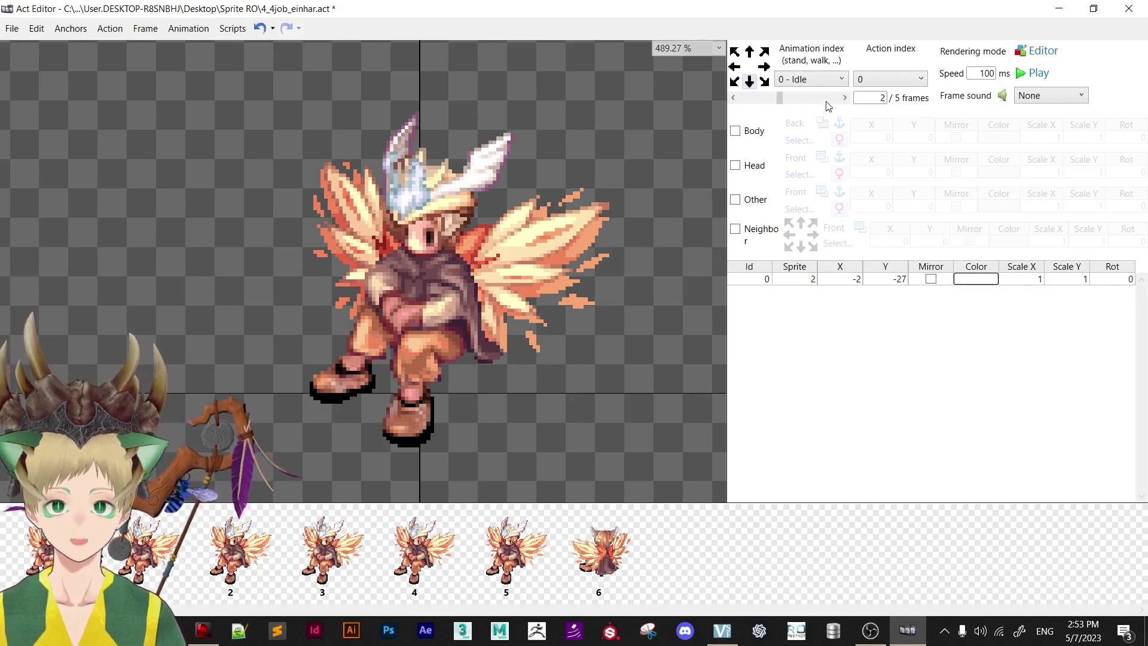
left_click(823, 100)
left_click(753, 100)
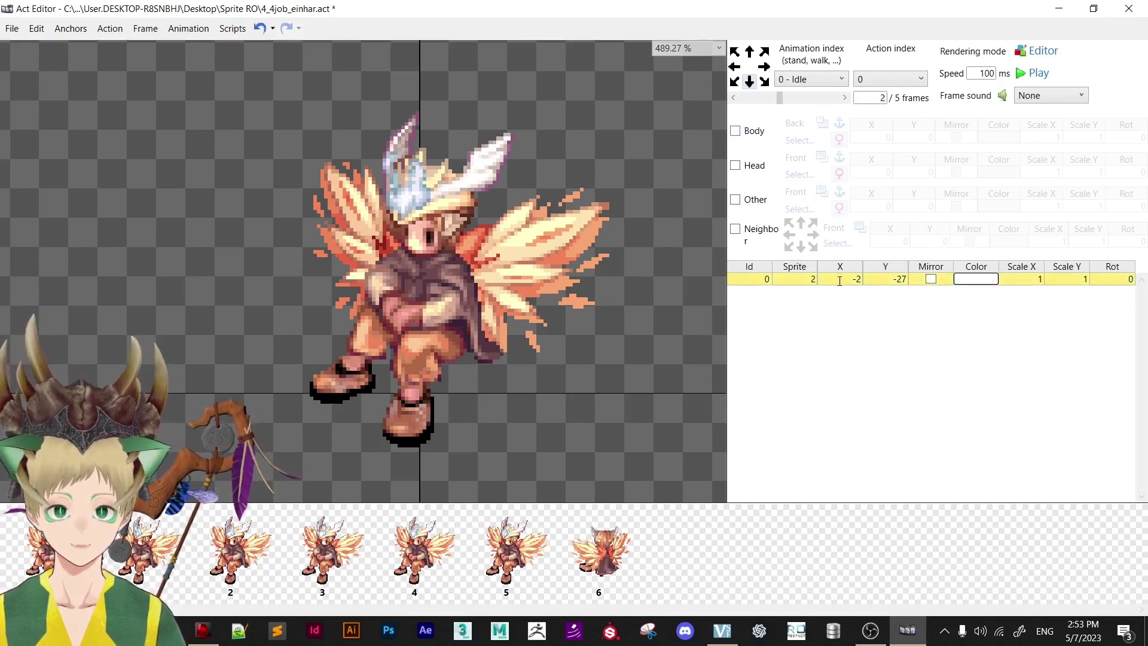
left_click(823, 99)
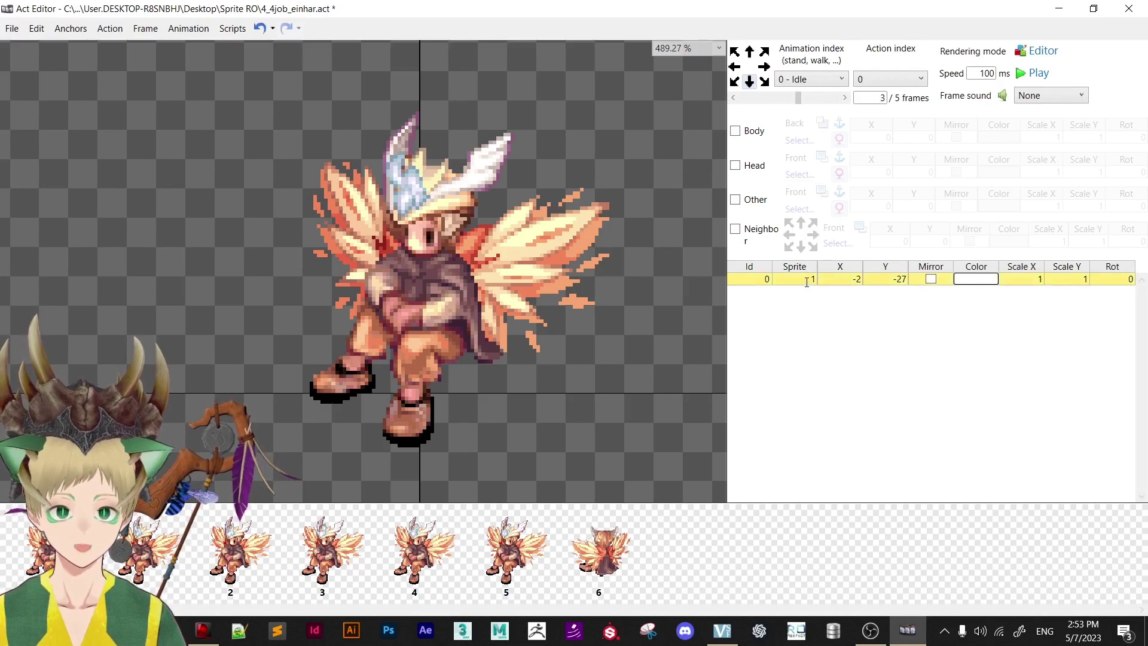
type("3")
left_click(826, 99)
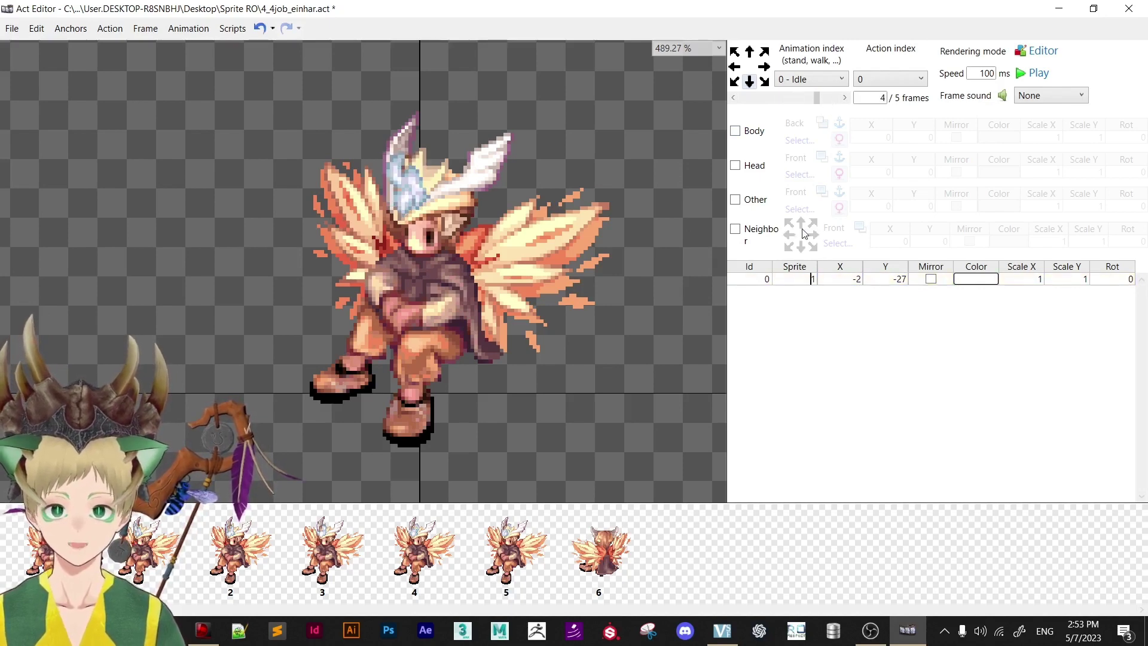
type("4")
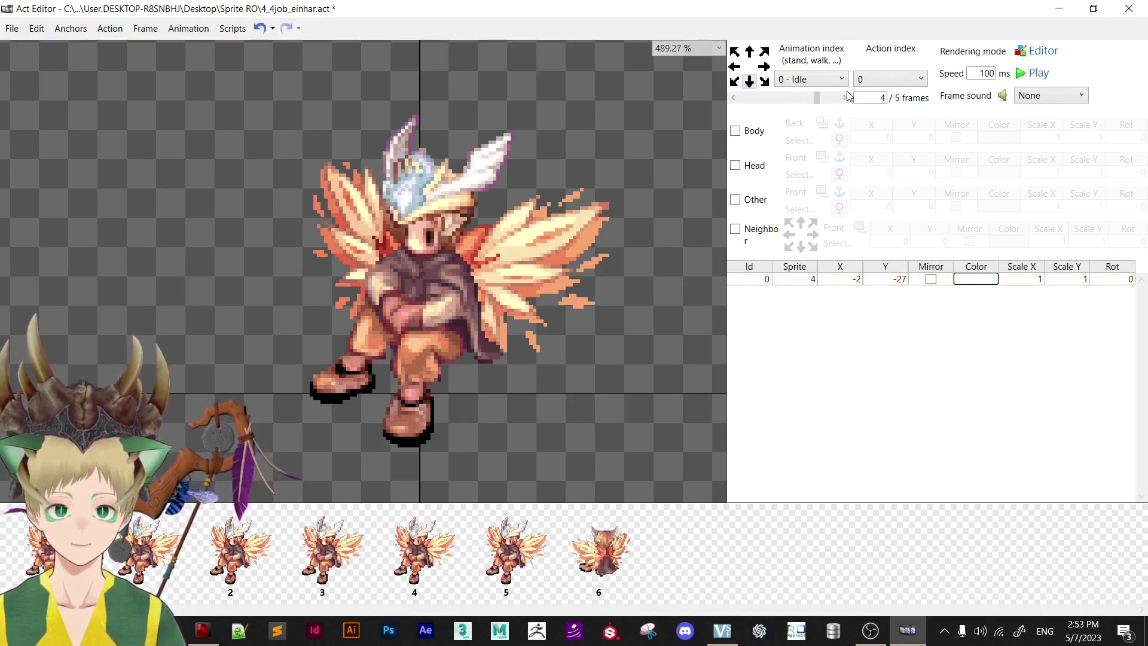
left_click(845, 97)
left_click(811, 278)
type("5")
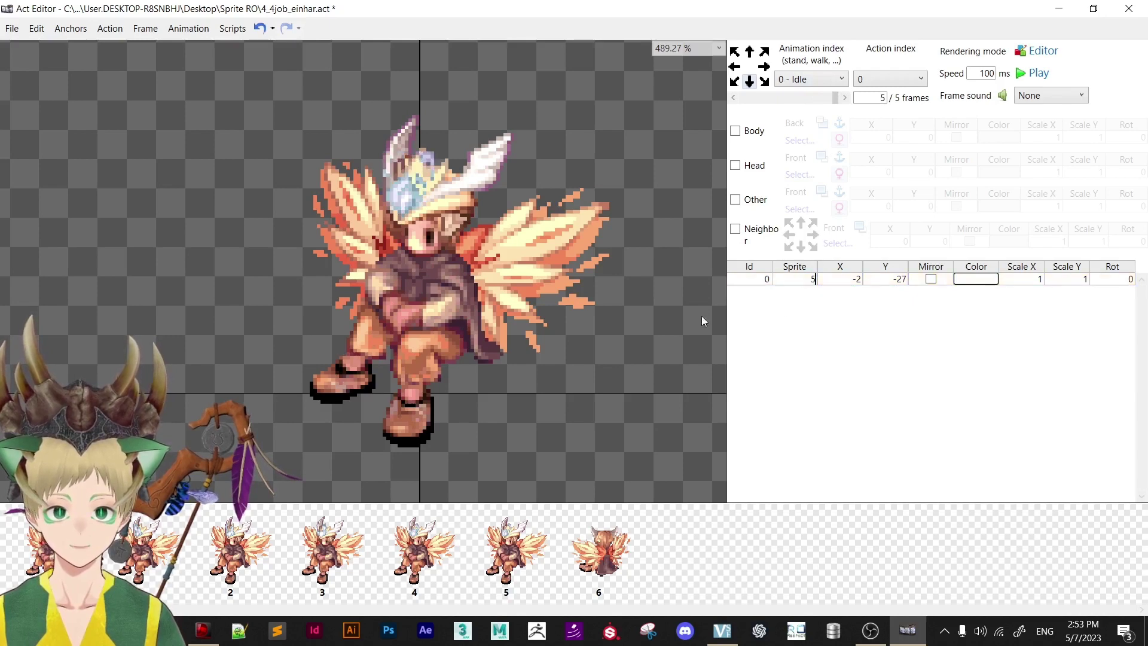
left_click(1034, 73)
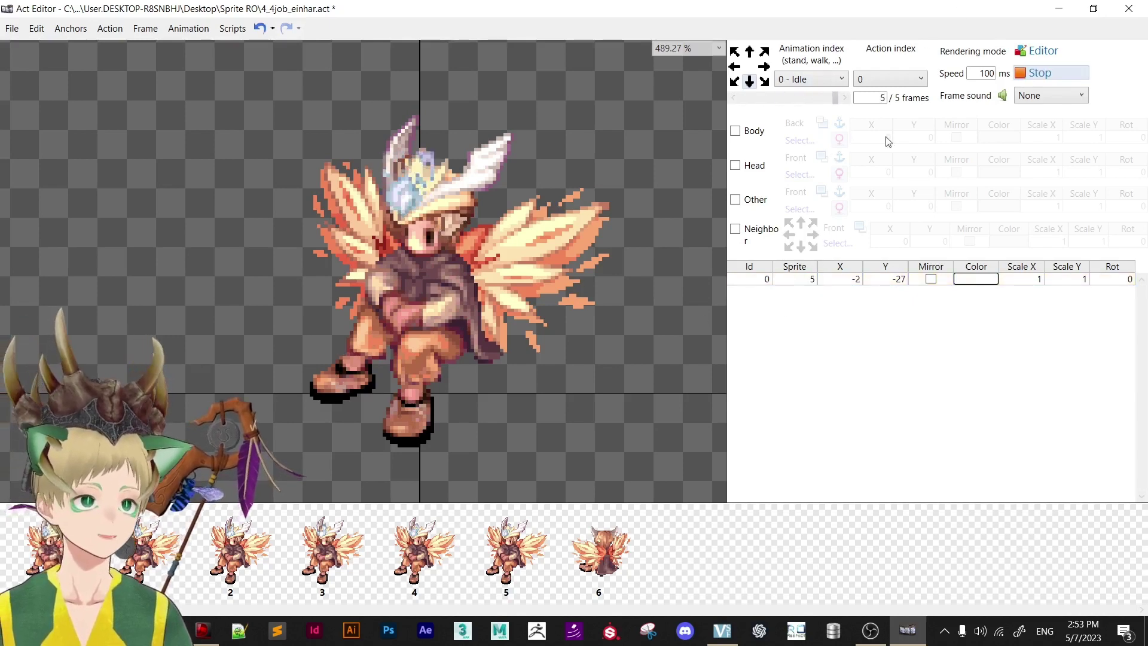
left_click(1039, 75)
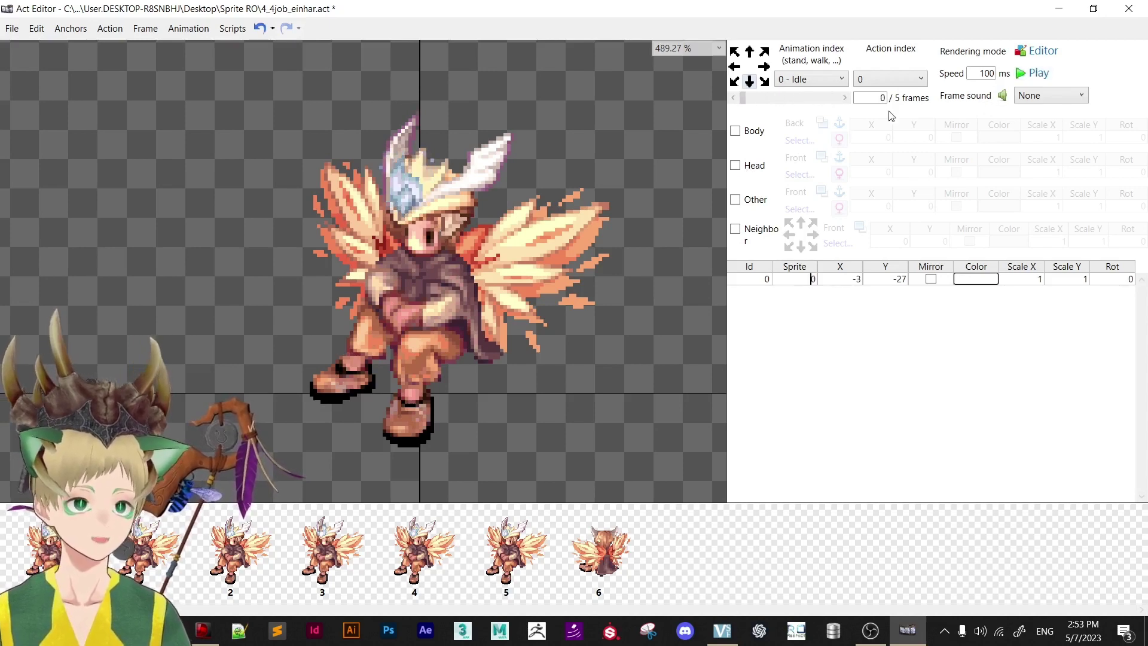
Insert a copy of frame 0 as frame 1 in idle action 7 and set its sprite to 2.
left_click(764, 82)
left_click(619, 283)
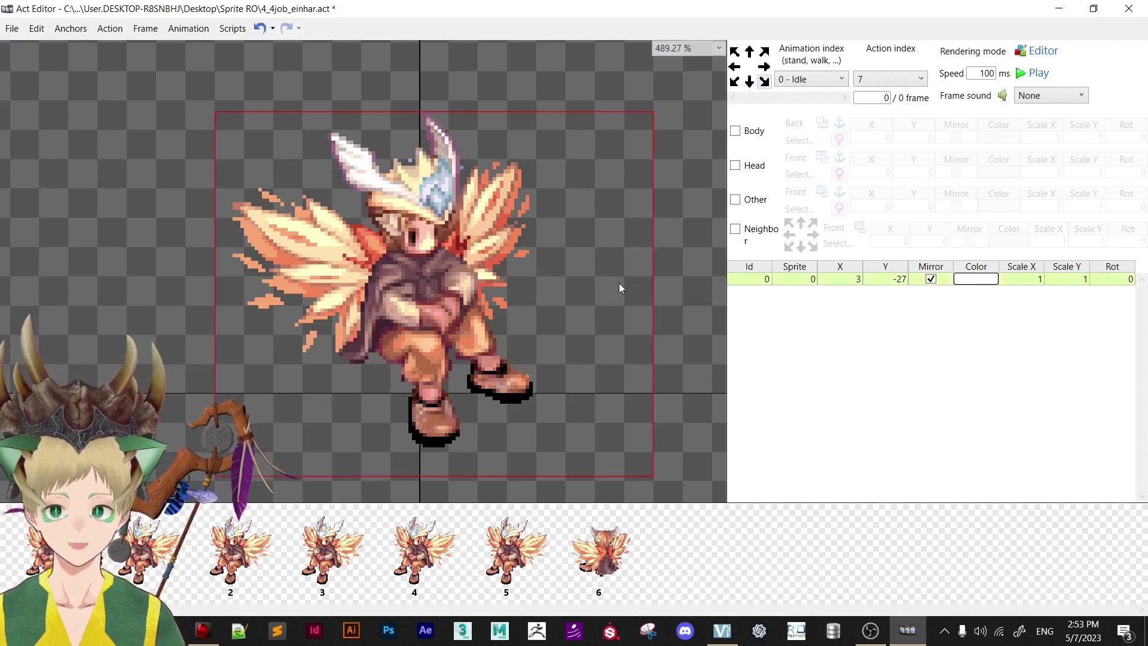
key("ctrl+t")
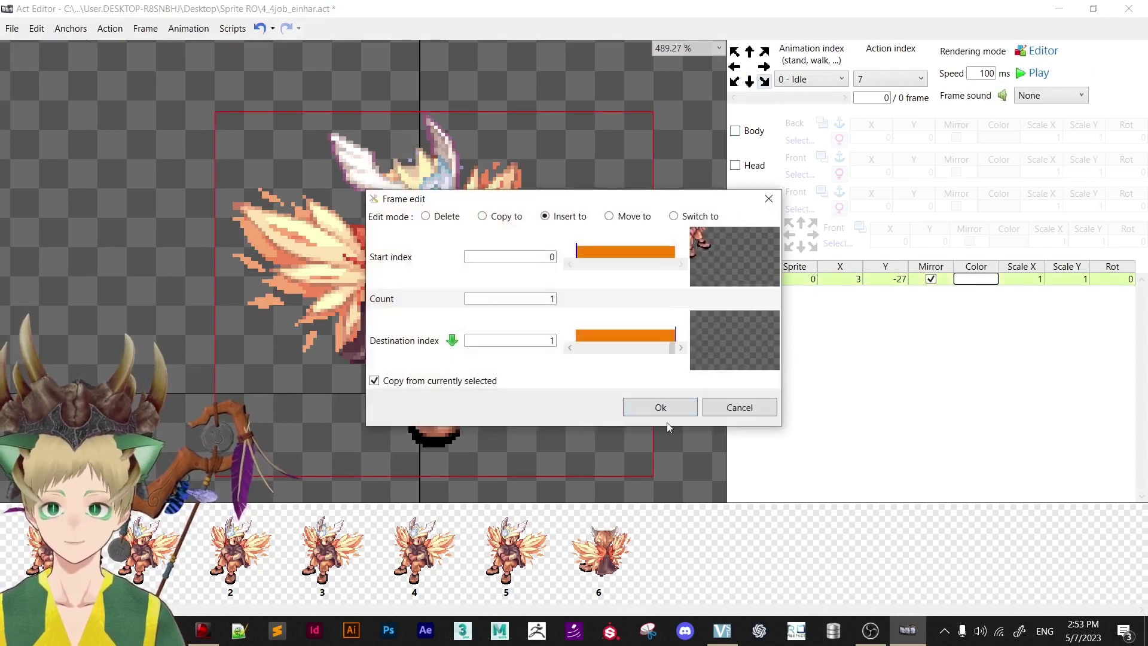
left_click(662, 407)
type("2")
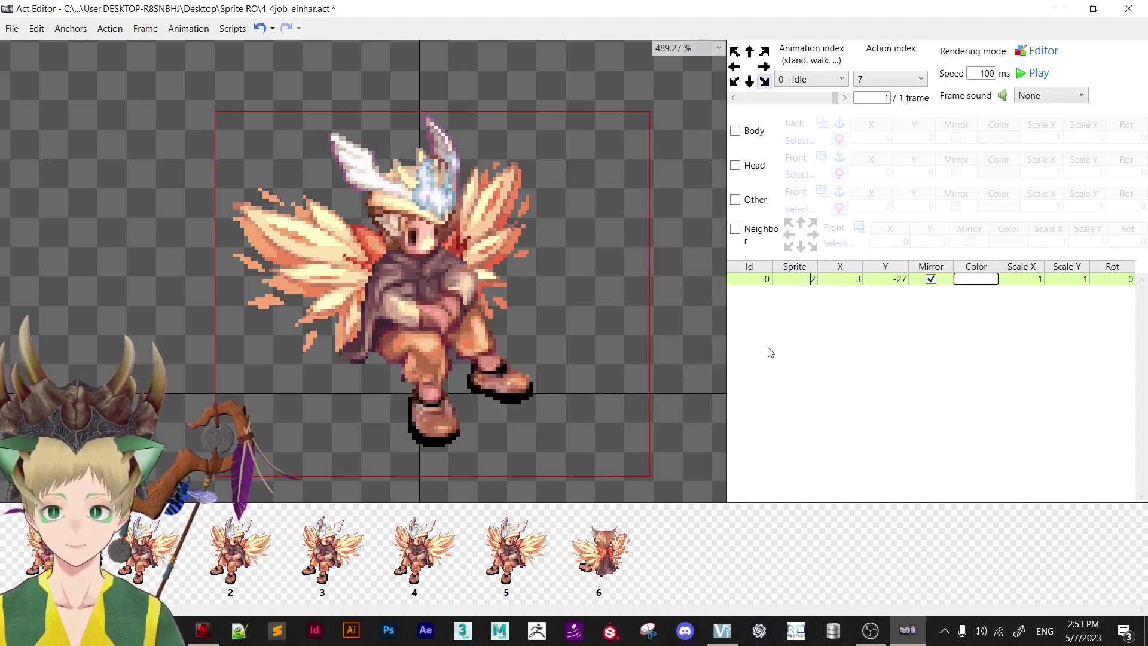
Add frames 2 to 5 to idle action 7 as copies of frame 1.
left_click(622, 90)
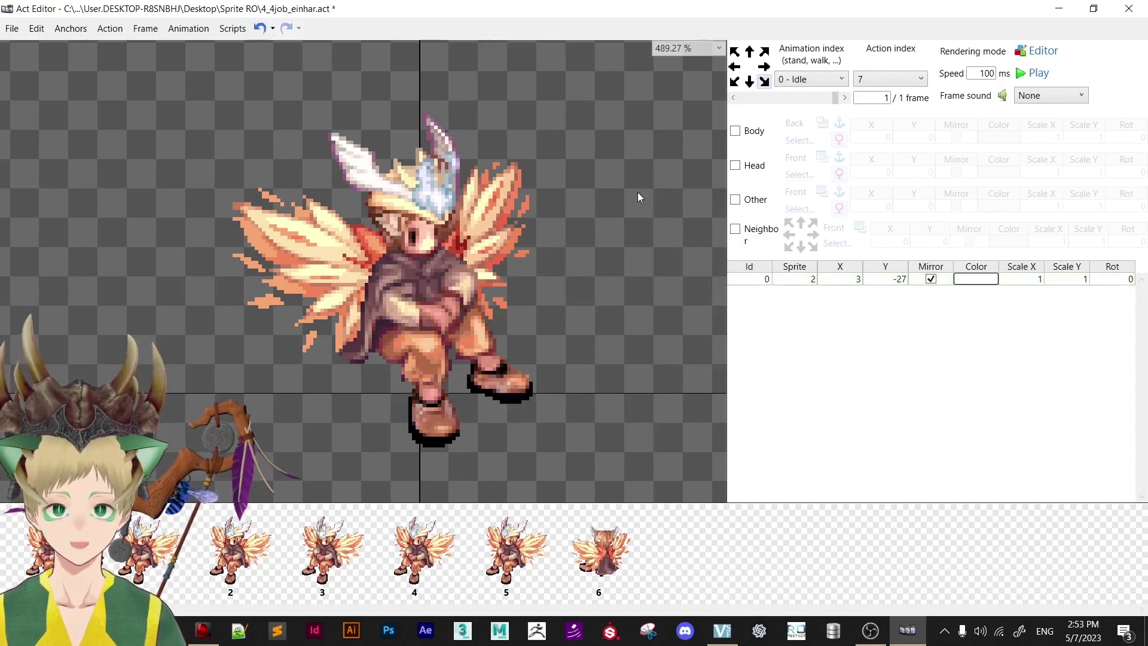
key("alt+i")
left_click(673, 414)
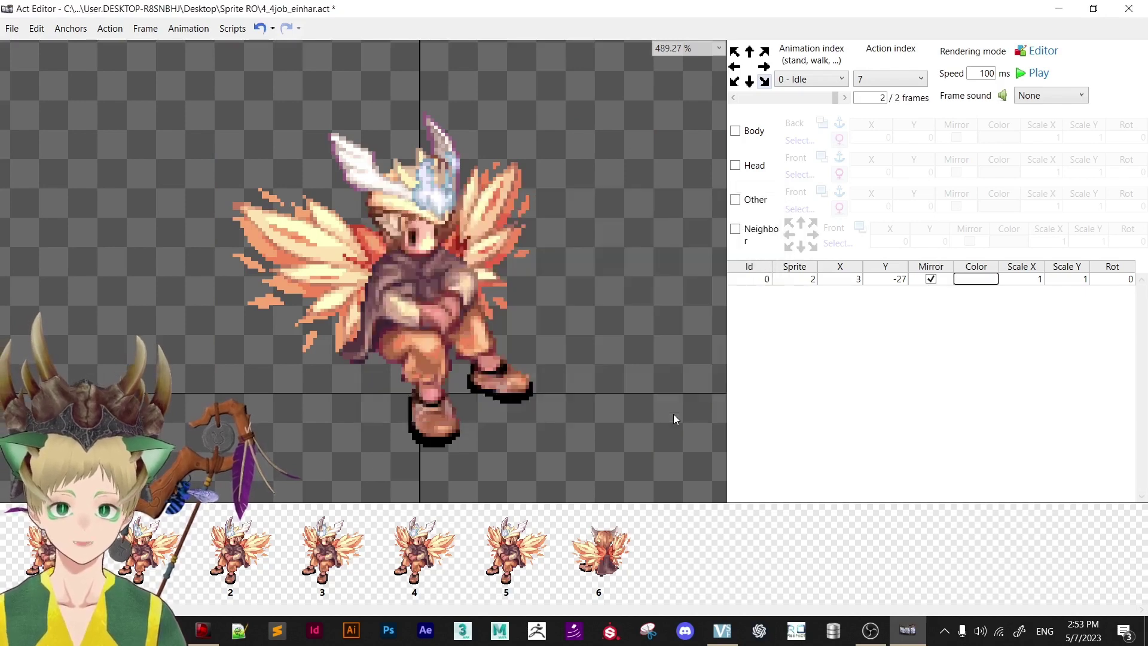
key("ctrl+shift+i")
left_click(672, 412)
key("ctrl+shift+i")
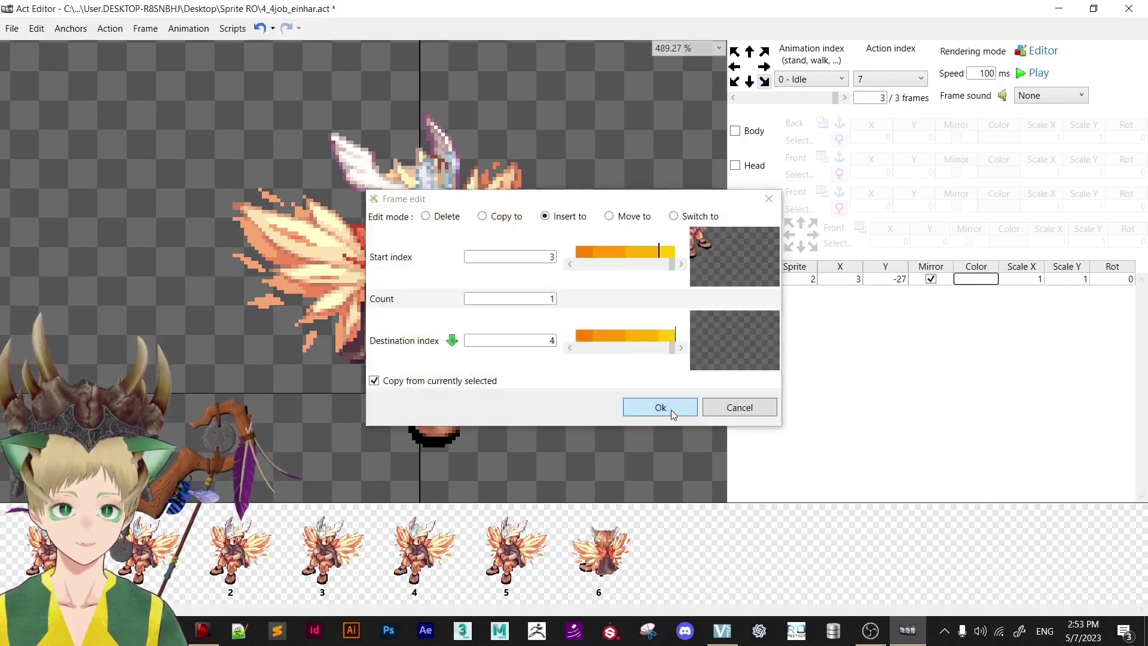
left_click(671, 410)
key("ctrl+shift+i")
left_click(670, 411)
left_click(583, 122)
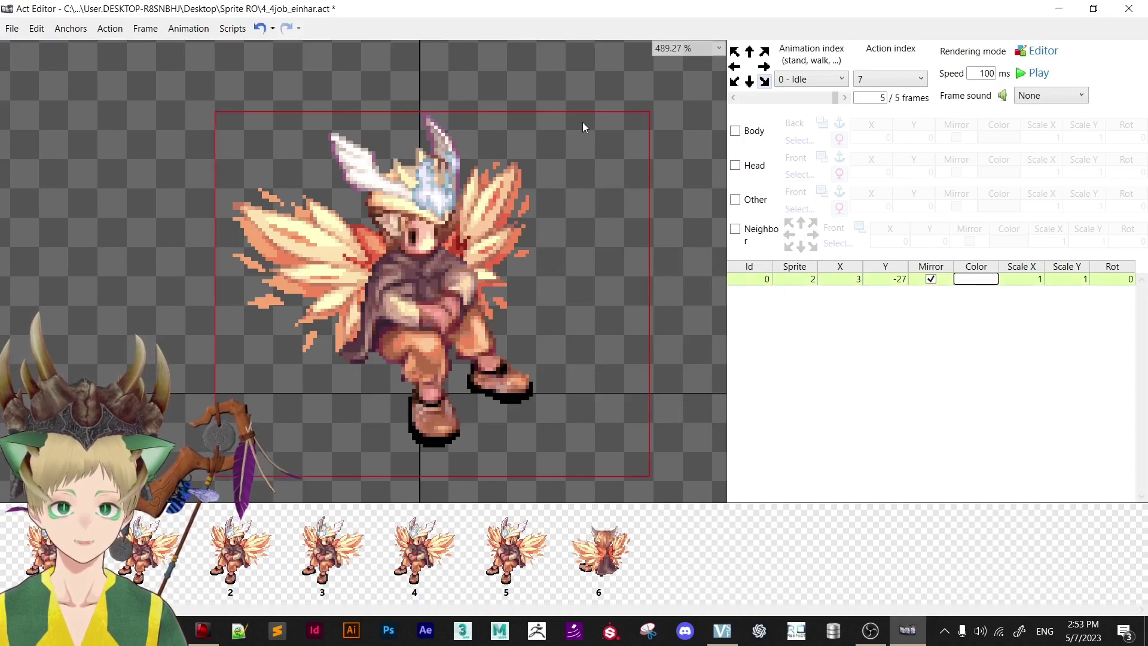
Set the sprites of frames 2, 3 and 4 in idle action 7 to 3, 4 and 5.
left_click_drag(836, 97, 757, 94)
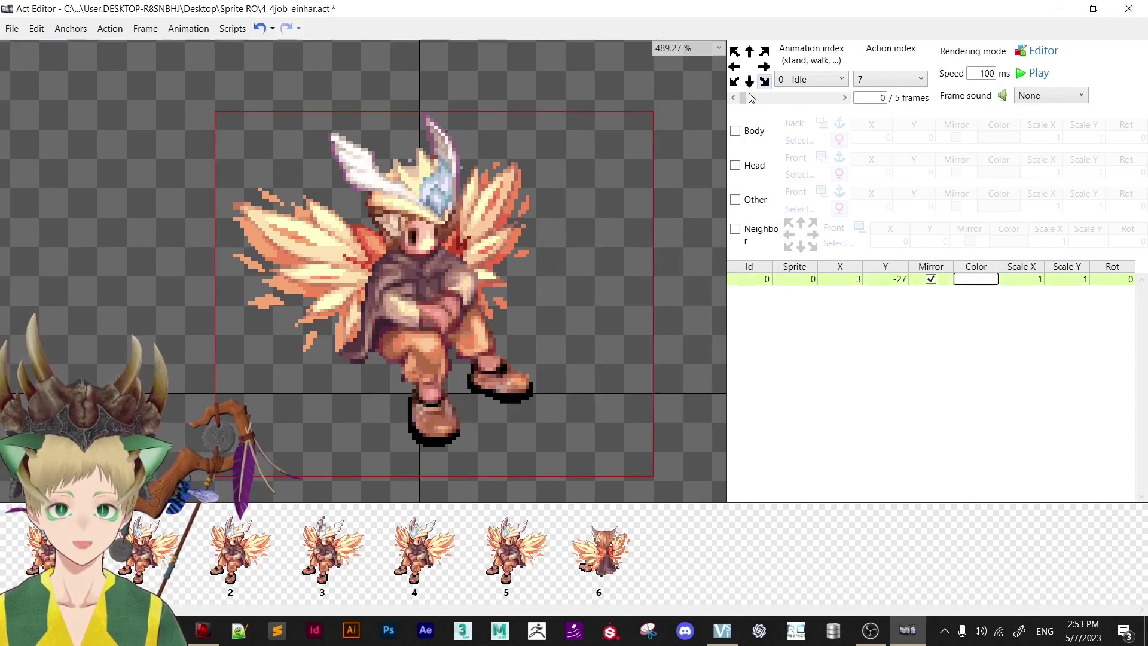
left_click(818, 98)
left_click(818, 99)
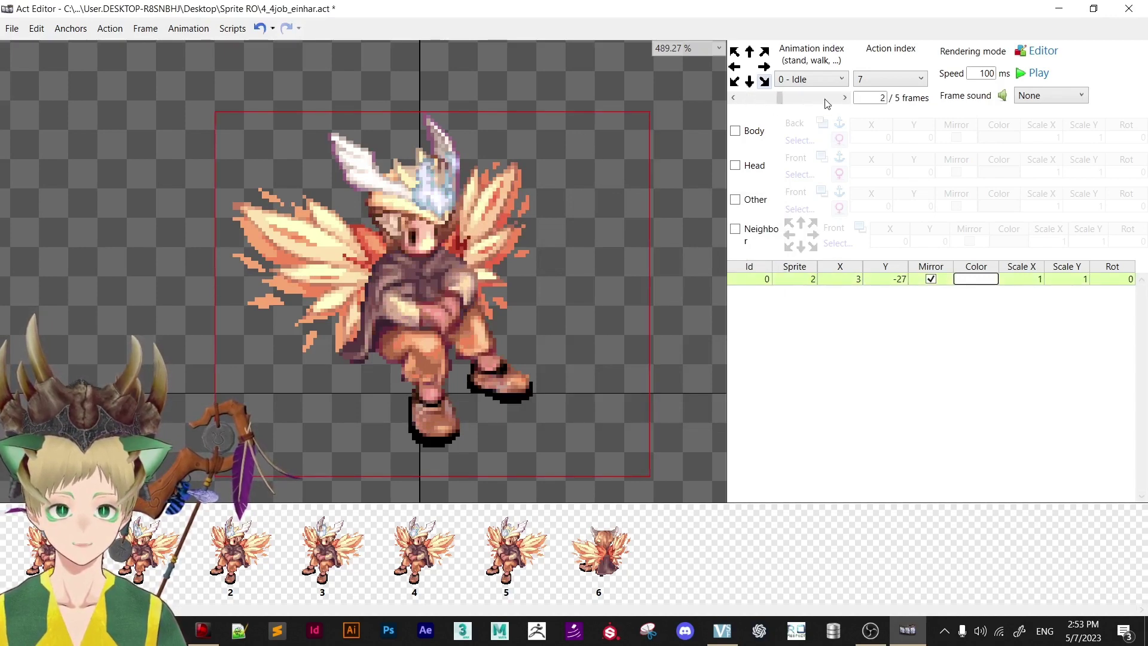
type("3")
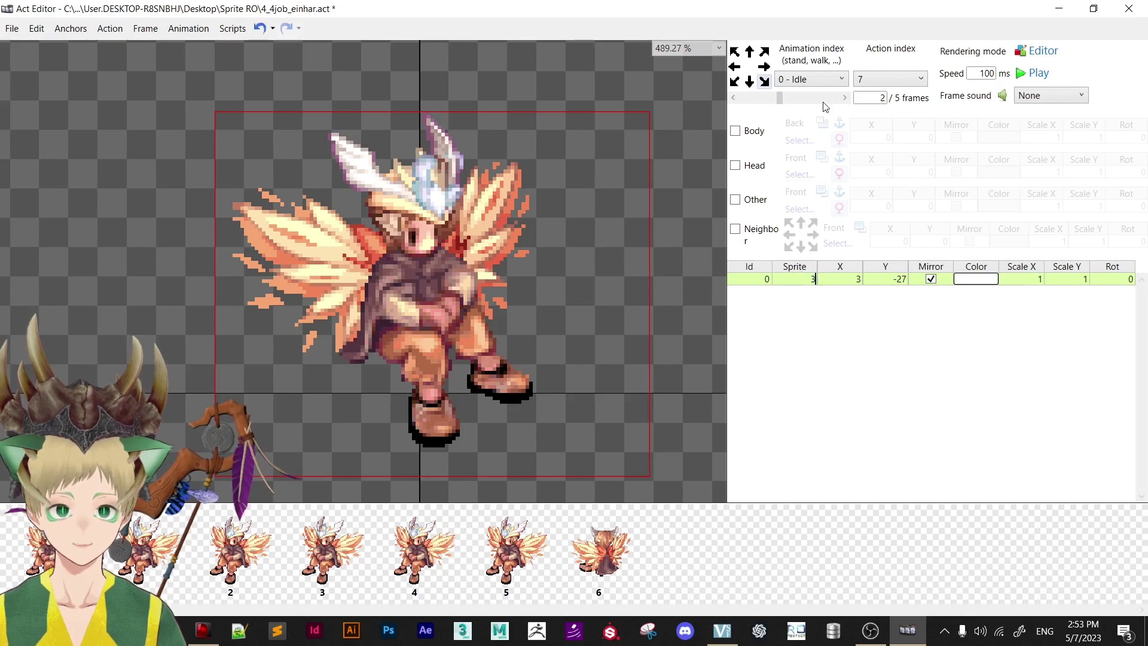
left_click(827, 98)
left_click(806, 278)
type("4")
left_click(836, 99)
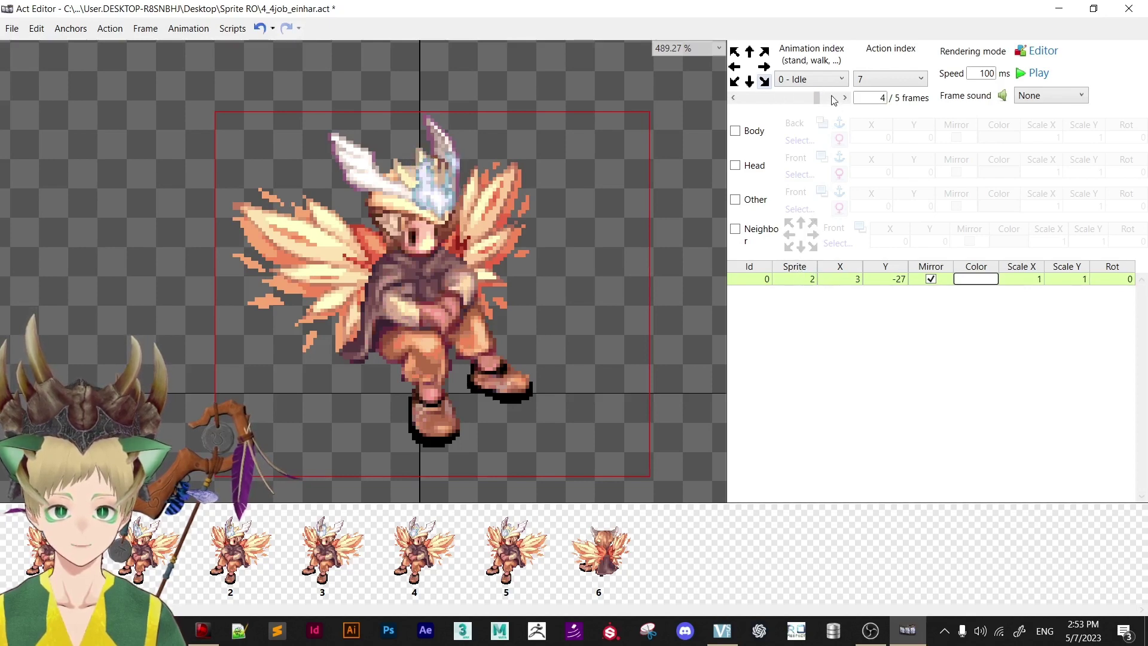
left_click(840, 98)
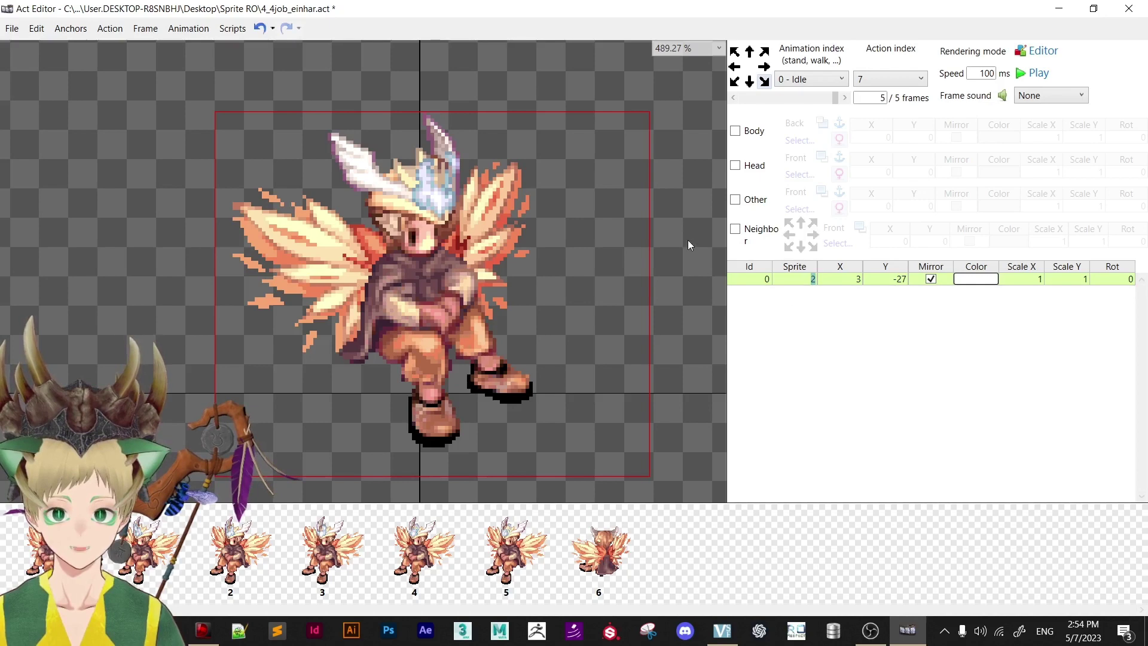
Set the sprites of frames 1 and 2 in idle action 7 to 1 and 2 respectively.
left_click(738, 97)
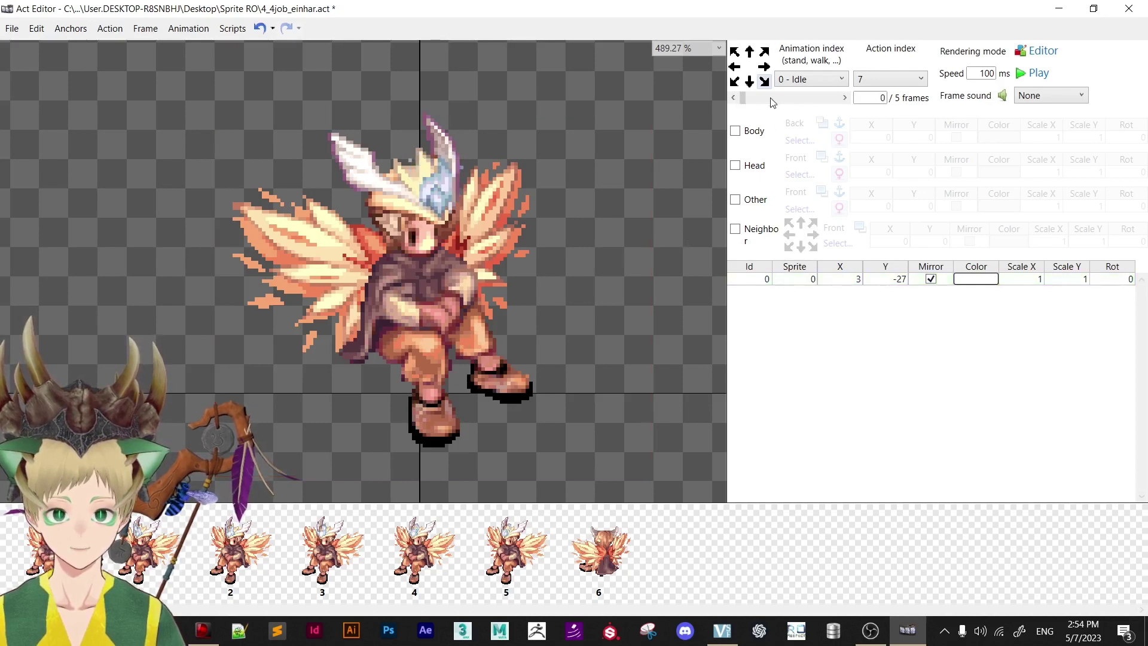
left_click(805, 101)
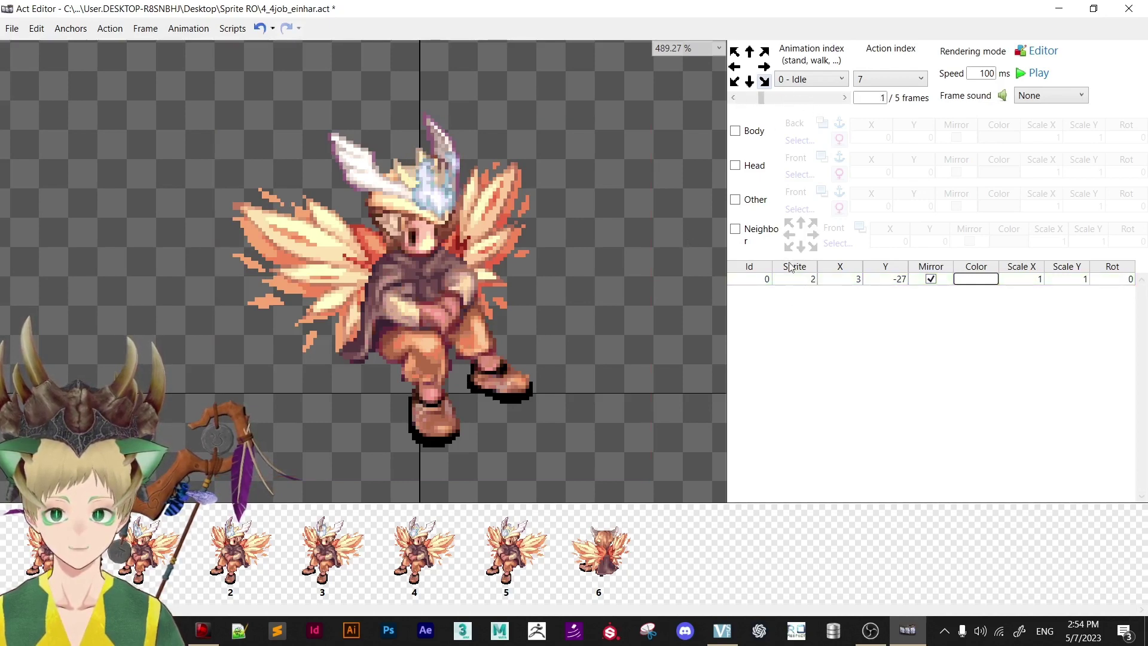
left_click(802, 279)
left_click(808, 280)
type("1")
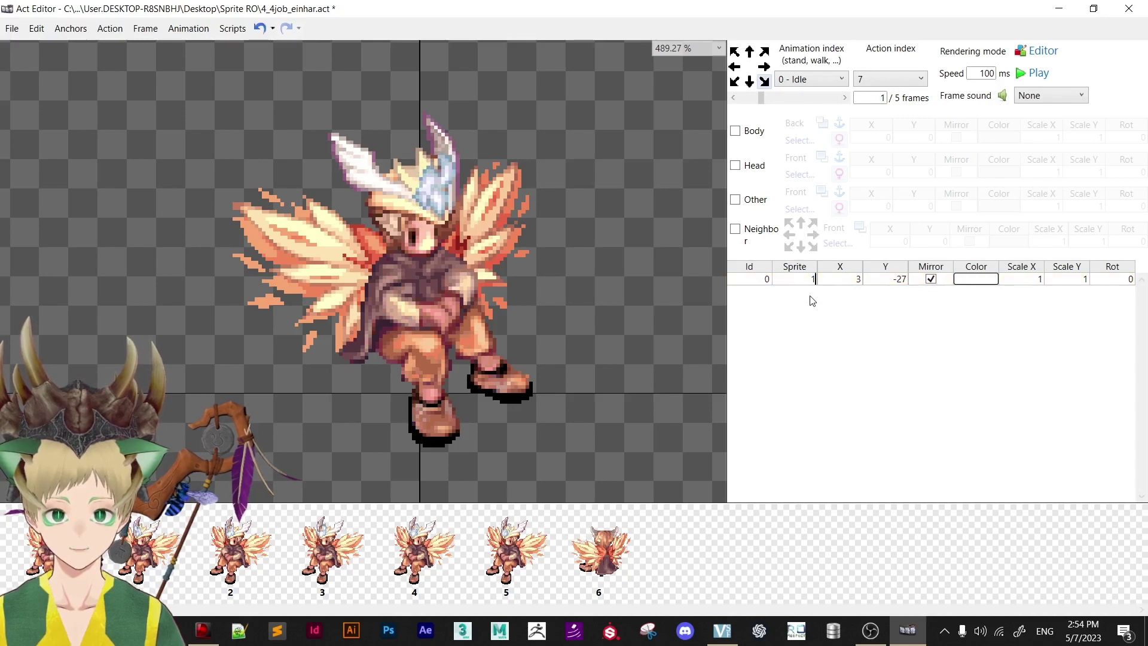
left_click(825, 99)
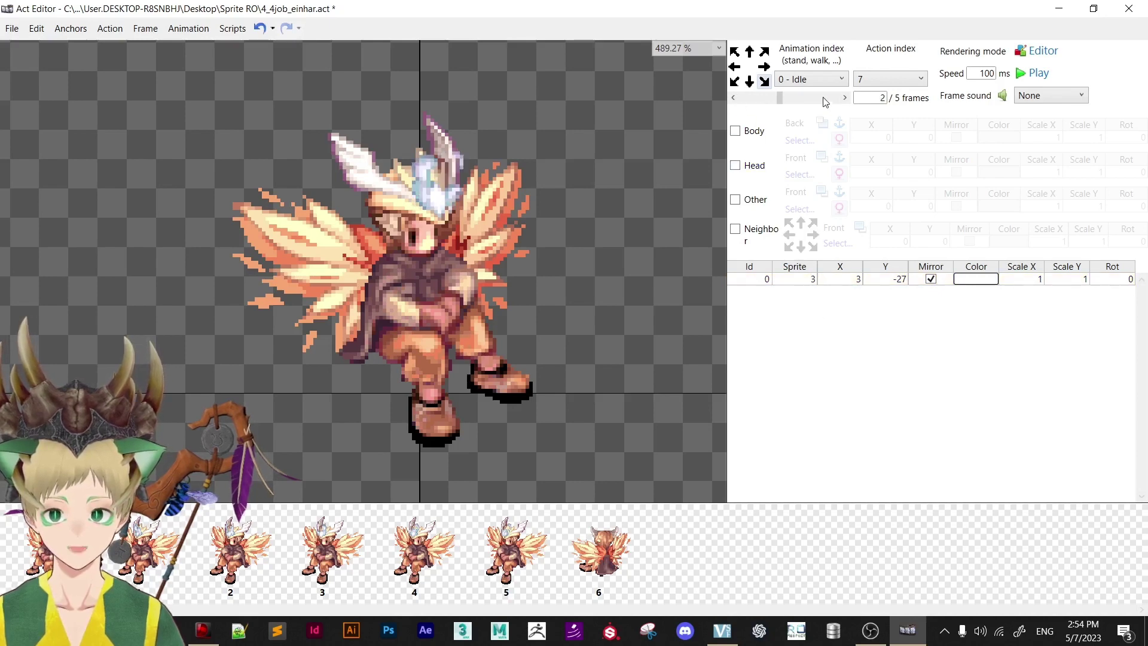
left_click(811, 279)
type("2")
Set the sprites of frames 3, 4 and 5 in idle action 7 to 3, 4 and 5 respectively.
left_click(811, 102)
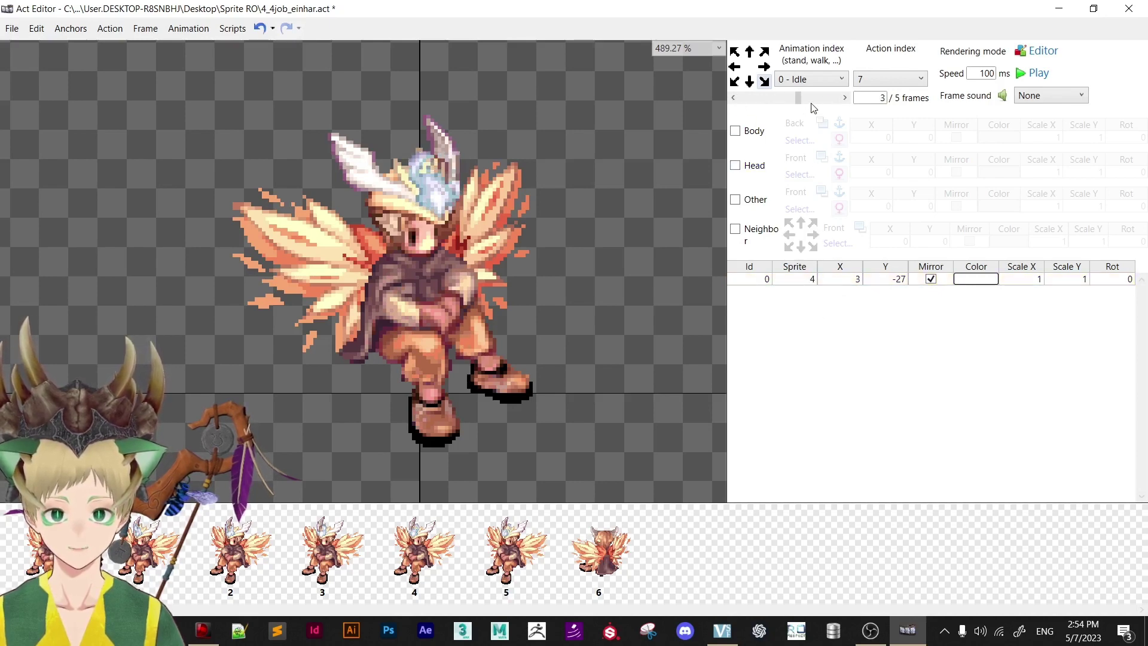
left_click(802, 279)
left_click(802, 280)
type("34")
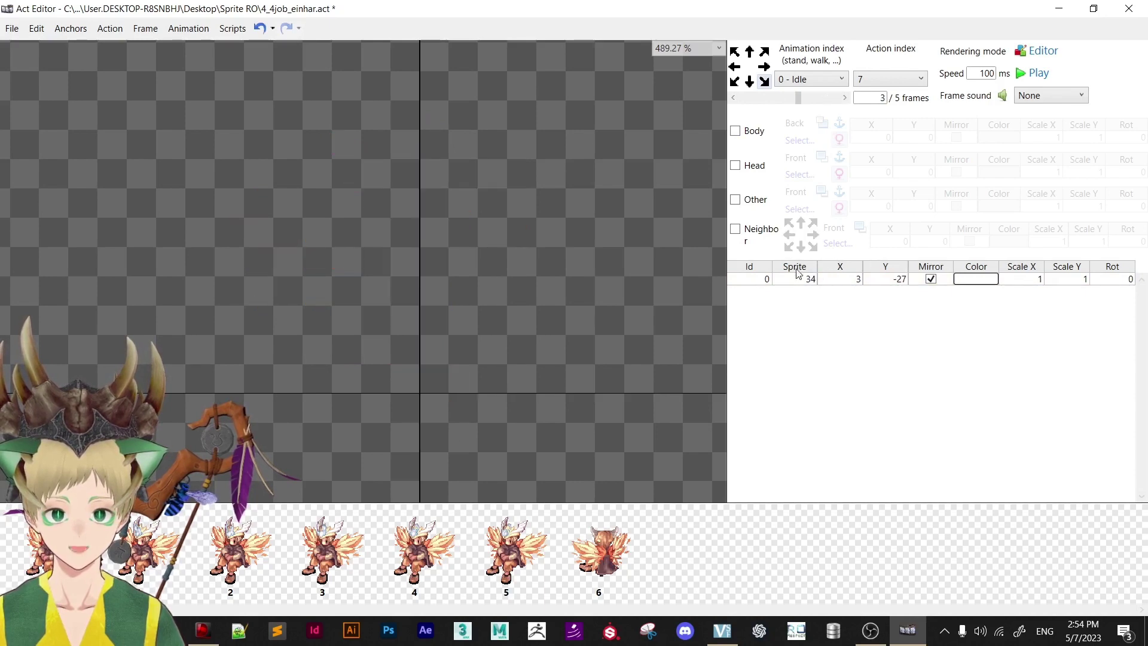
left_click(811, 279)
type("3")
left_click(821, 100)
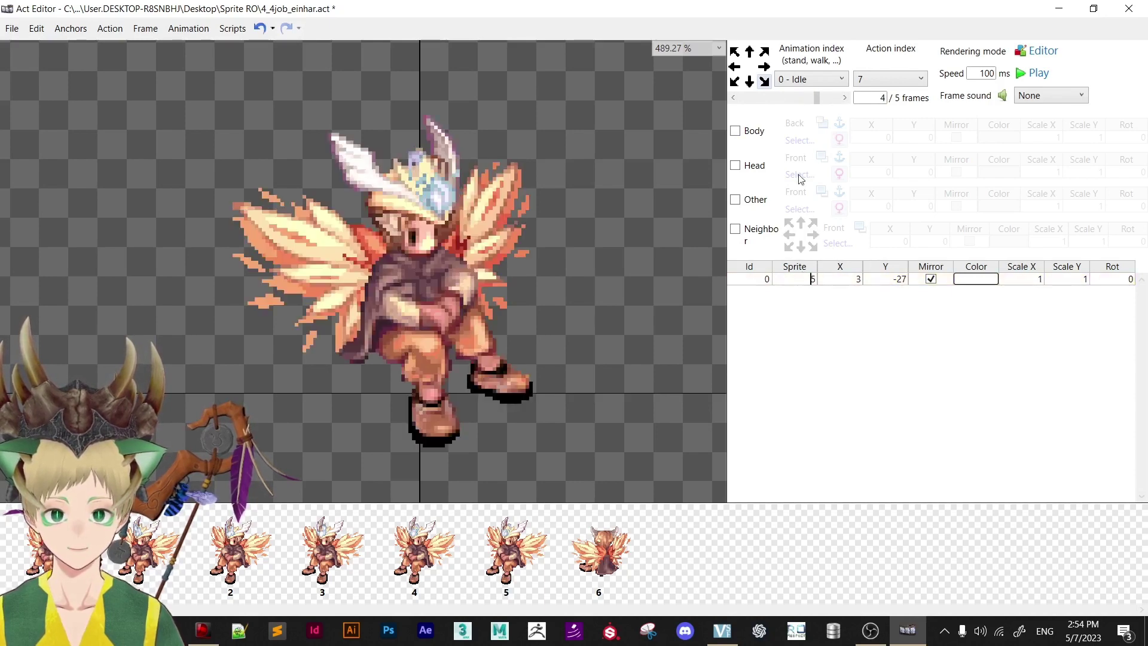
left_click(809, 280)
type("4")
key("Right")
left_click(812, 279)
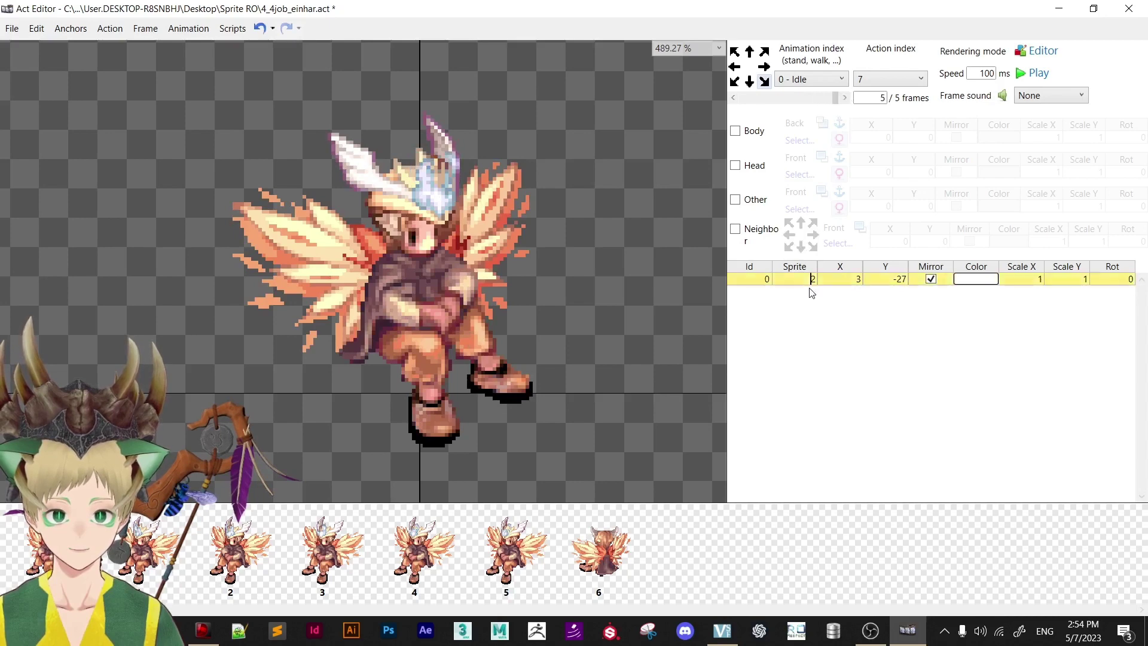
type("5")
key("Return")
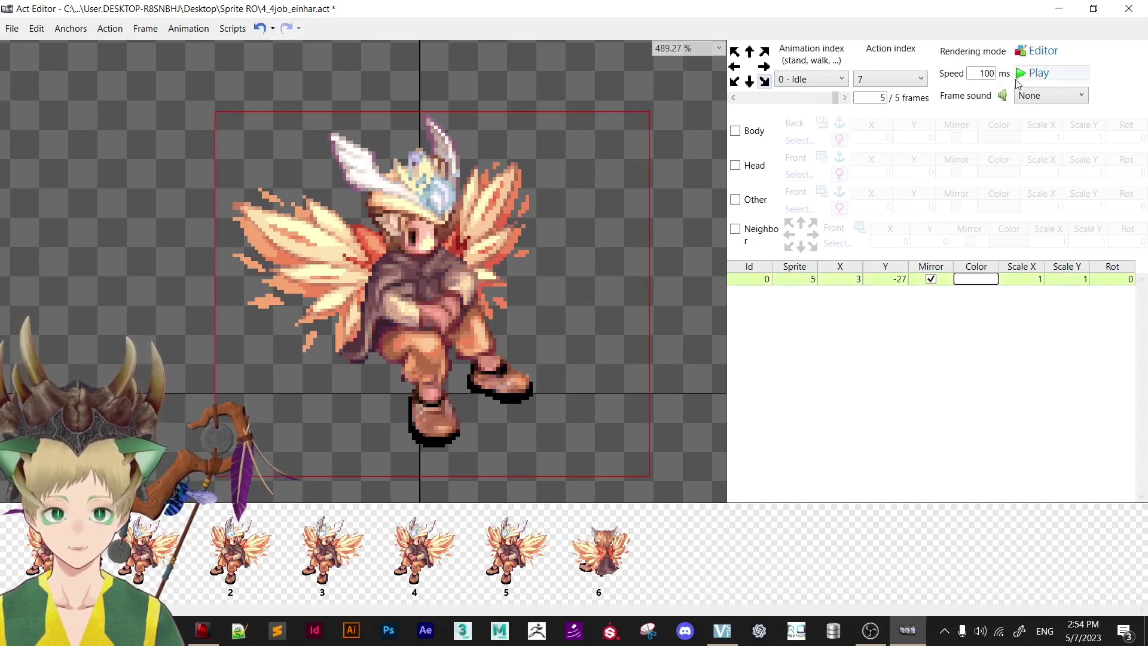
Preview the idle animation in actions 7 and 0 to compare both directions, and return to action 0.
left_click(1028, 75)
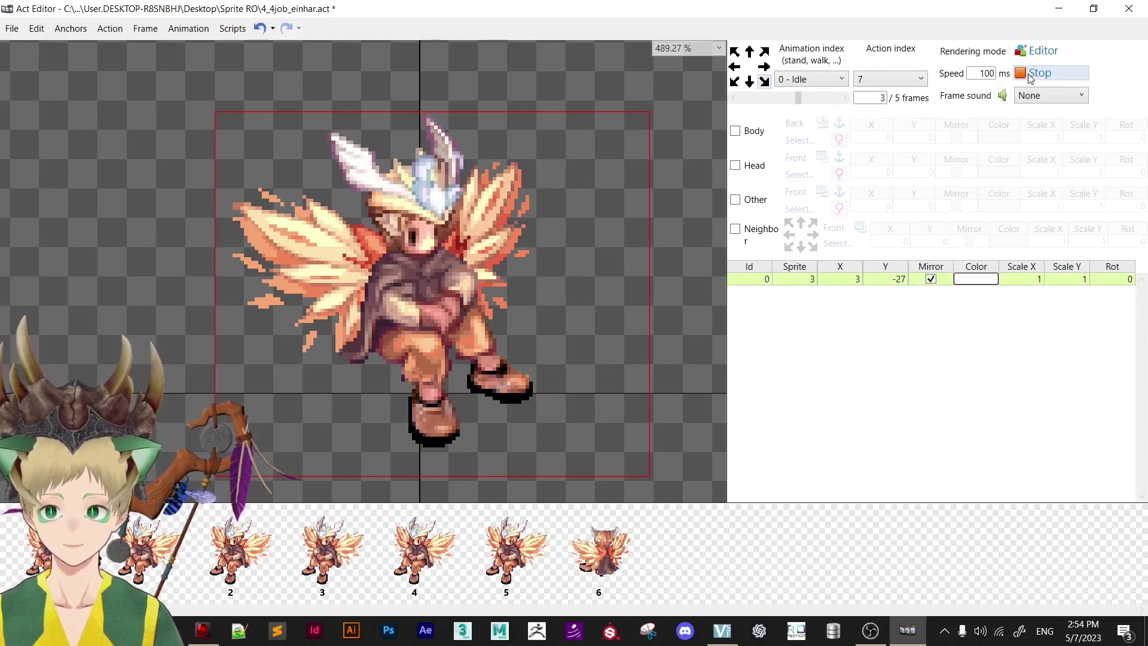
left_click(1031, 79)
left_click(745, 99)
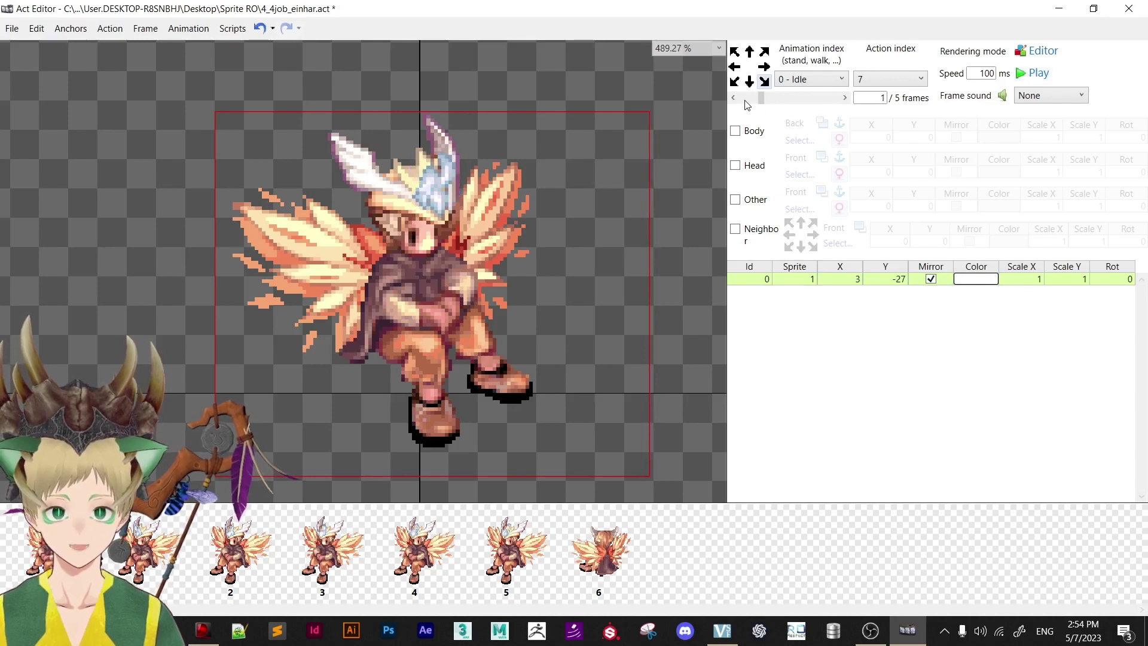
left_click(749, 82)
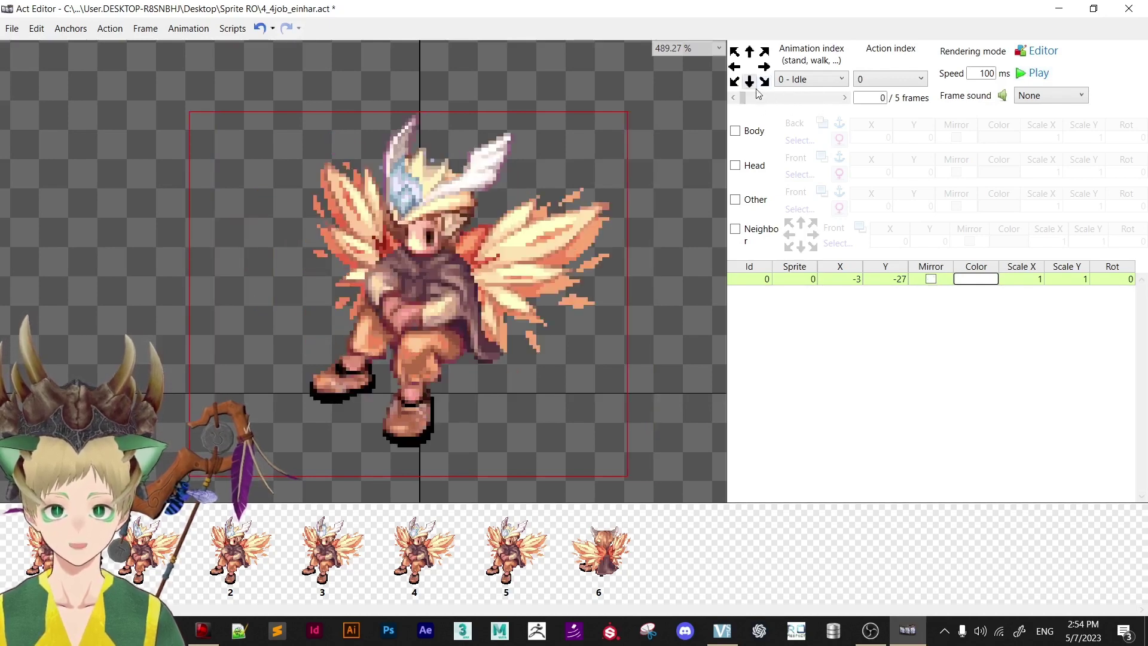
left_click(1032, 75)
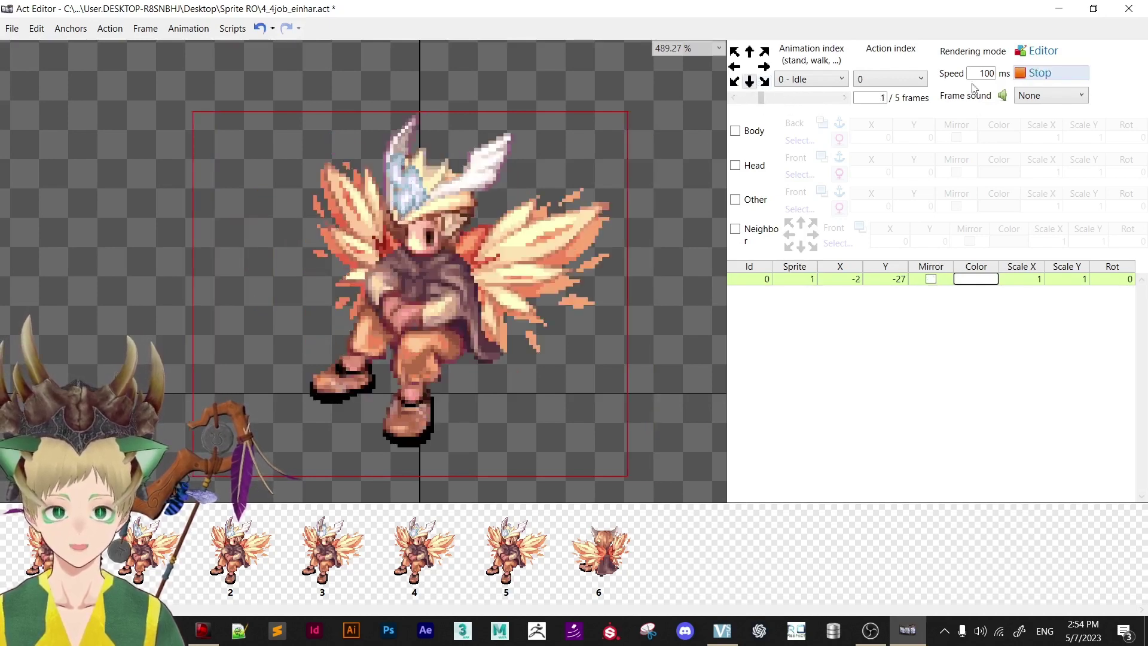
left_click(765, 82)
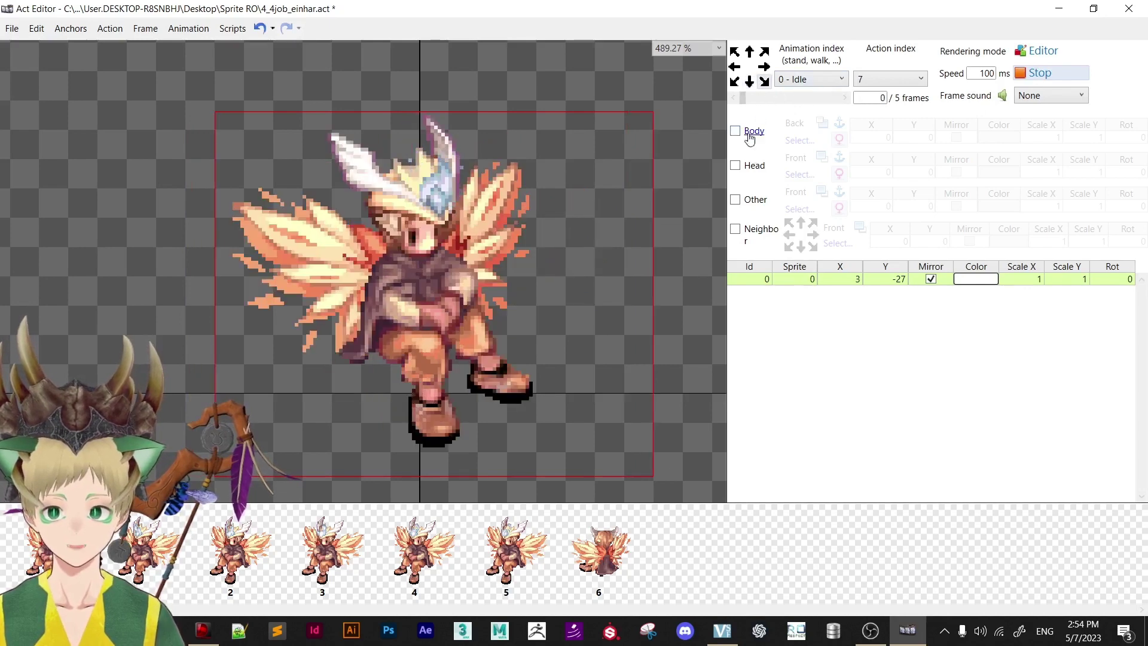
left_click(1050, 74)
left_click(736, 82)
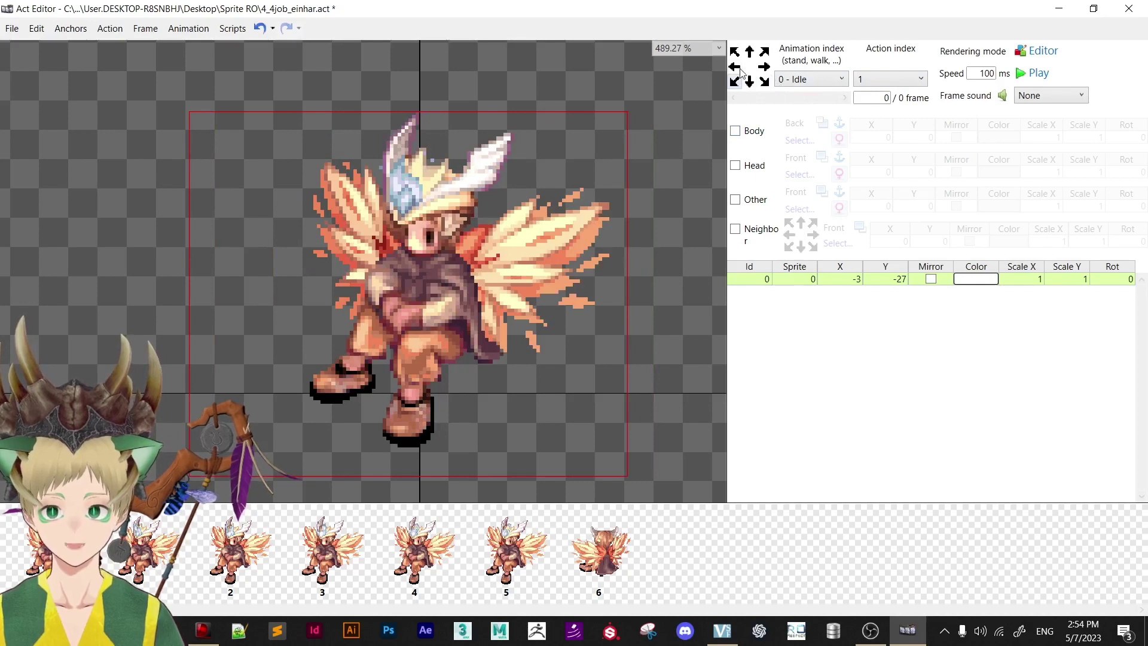
left_click(750, 82)
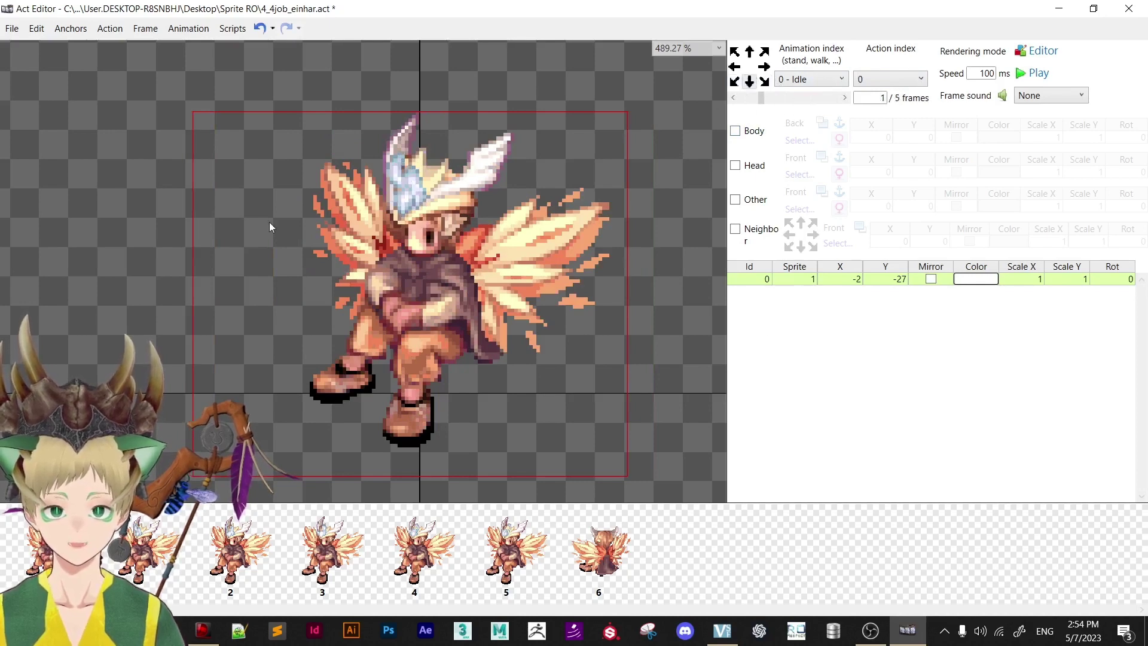
Insert a copy of frame 0 as frame 1 in idle action 1, with sprite 1 and X offset -2.
left_click(735, 82)
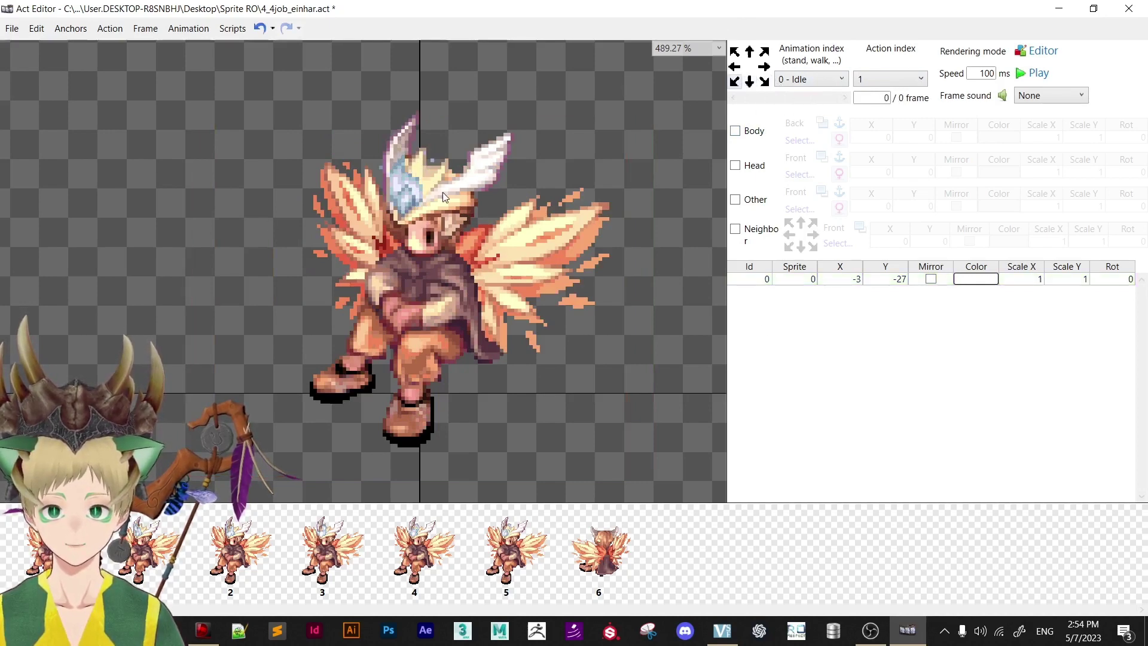
key("alt+i")
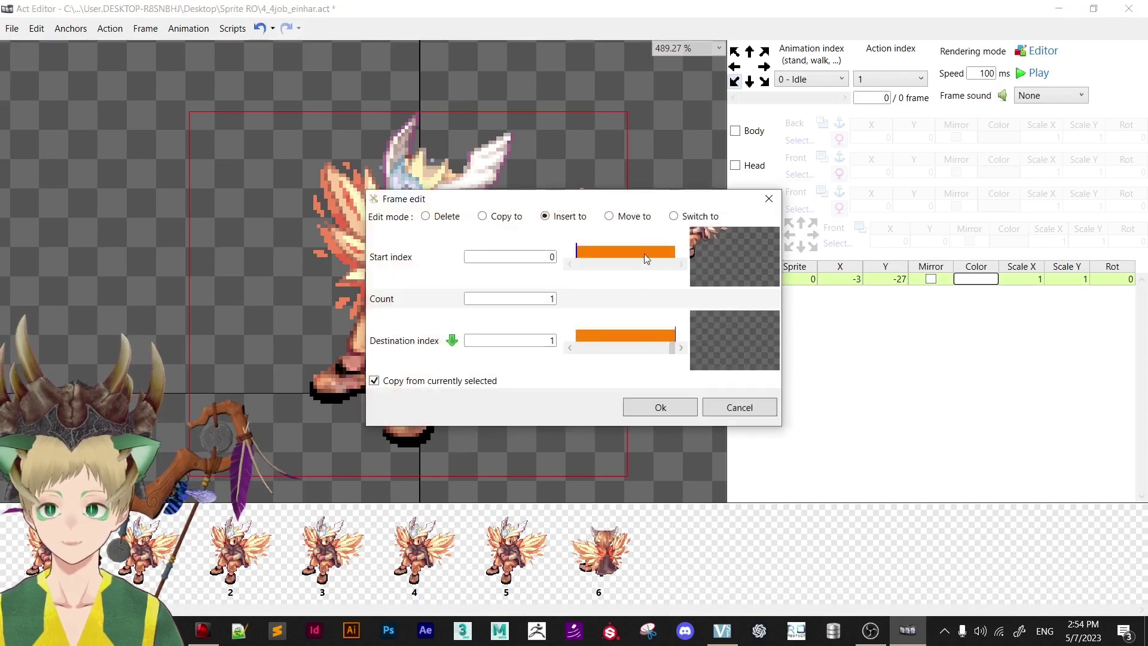
left_click(660, 407)
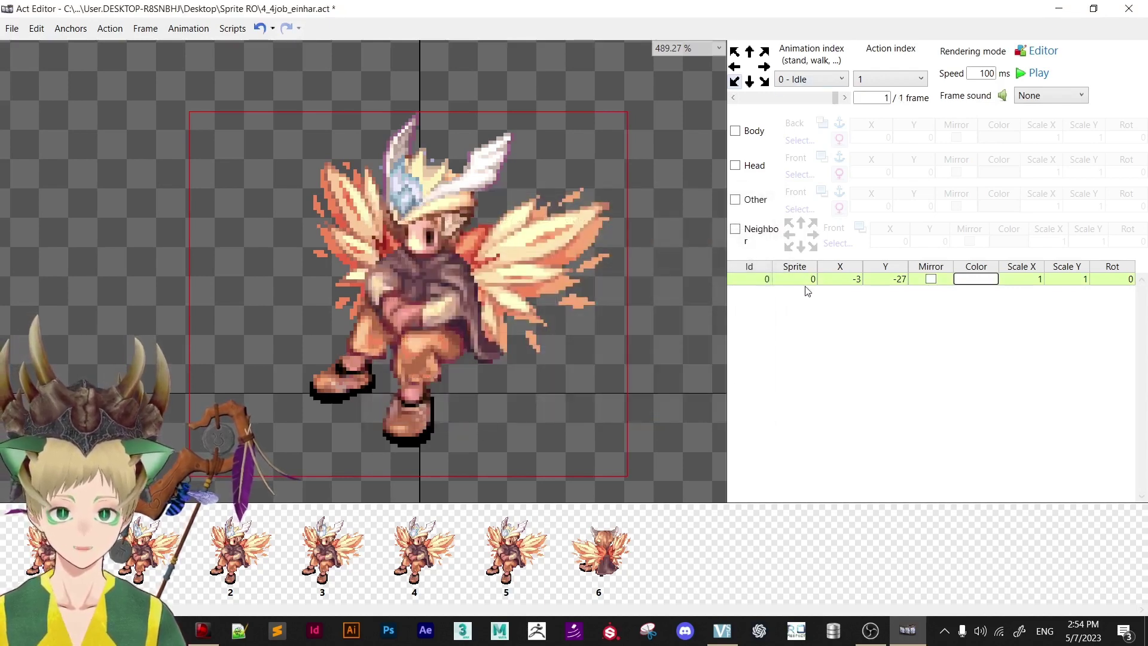
type("1")
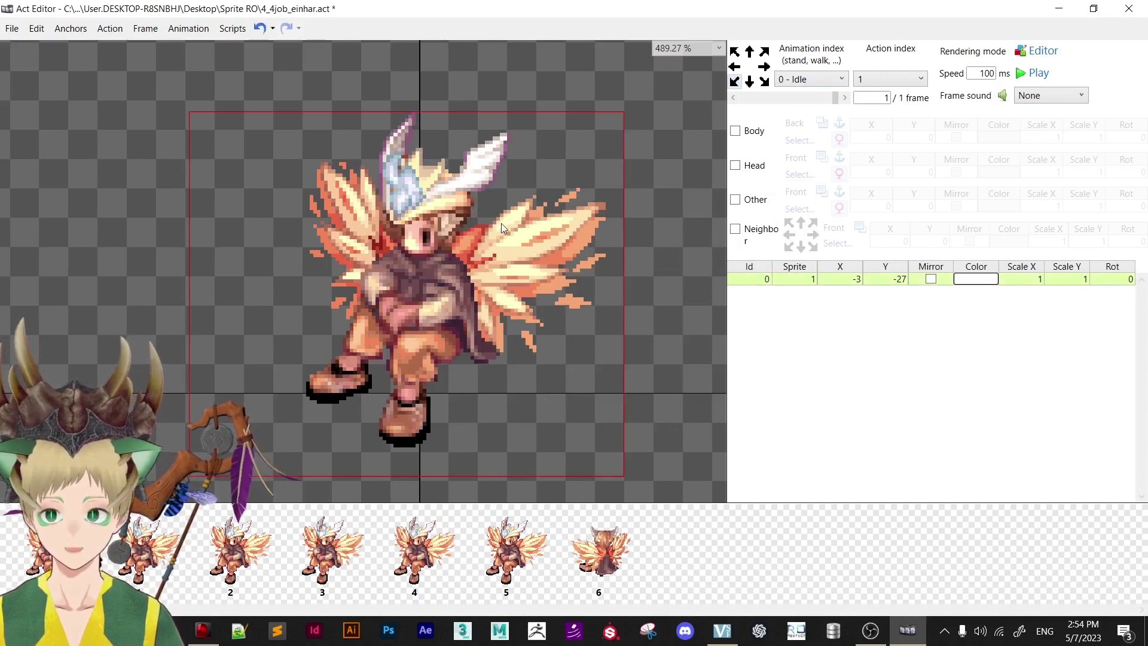
key("Right")
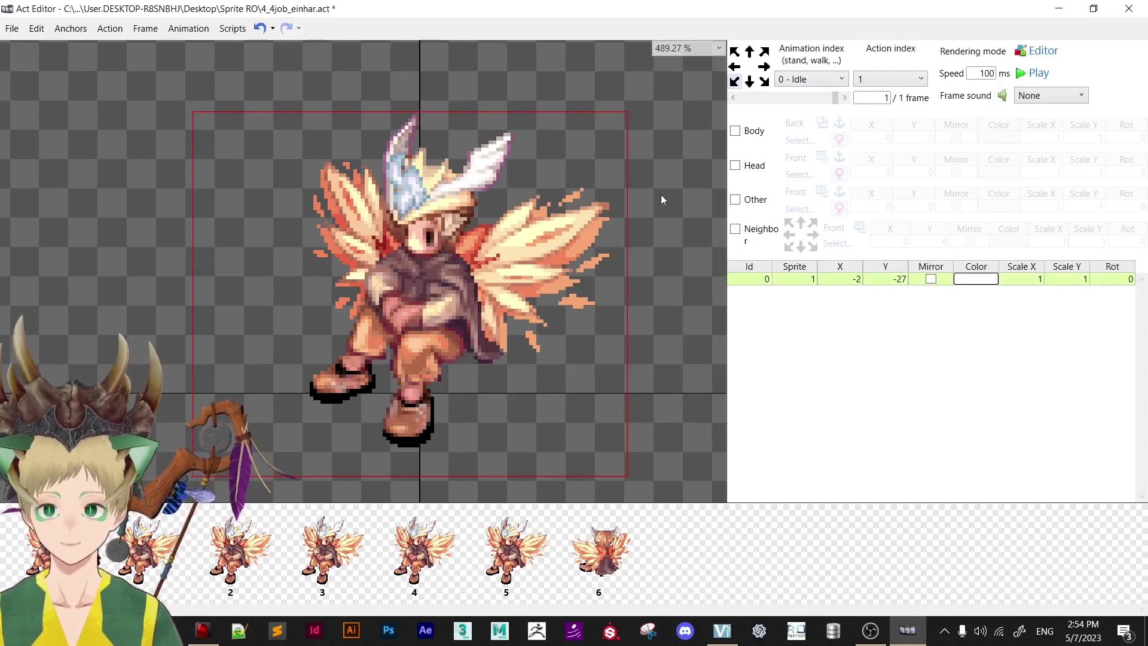
left_click(660, 195)
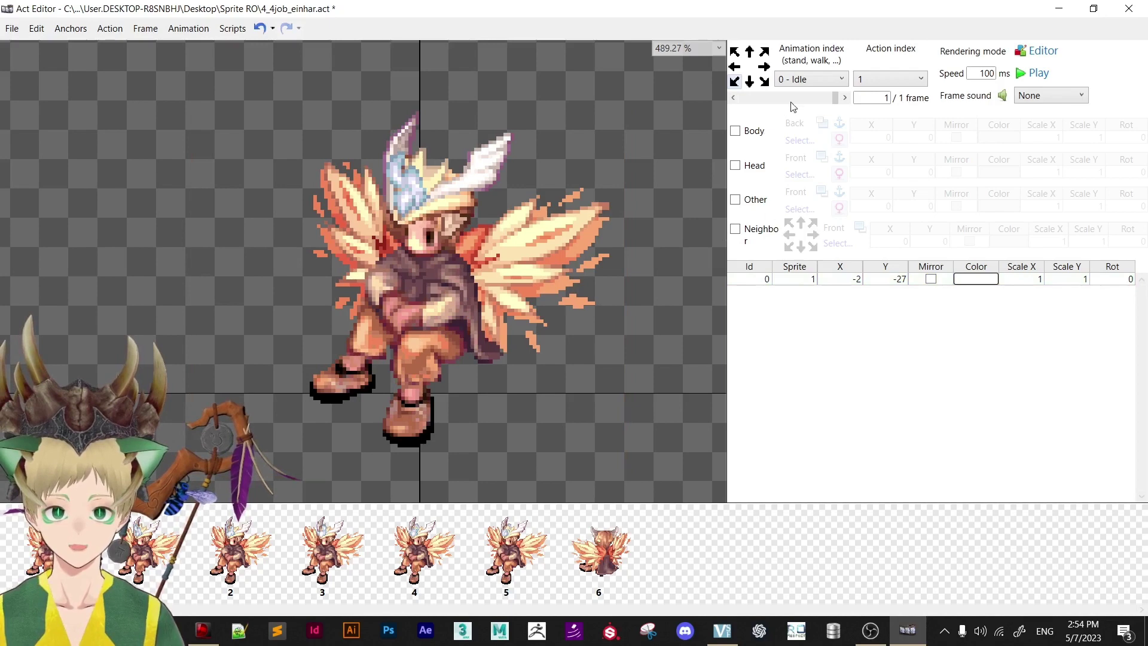
Insert four more copies of frame 1 in idle action 1, at indexes 2 to 5.
key("alt+i")
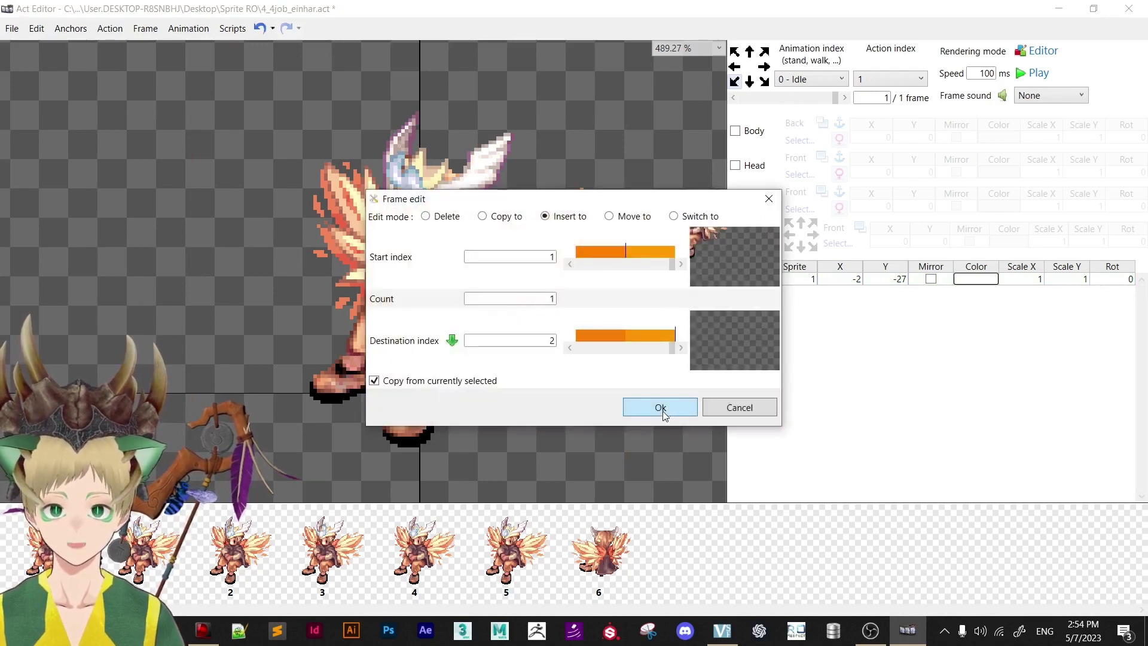
left_click(663, 412)
key("alt+i")
left_click(661, 407)
key("Insert")
left_click(661, 407)
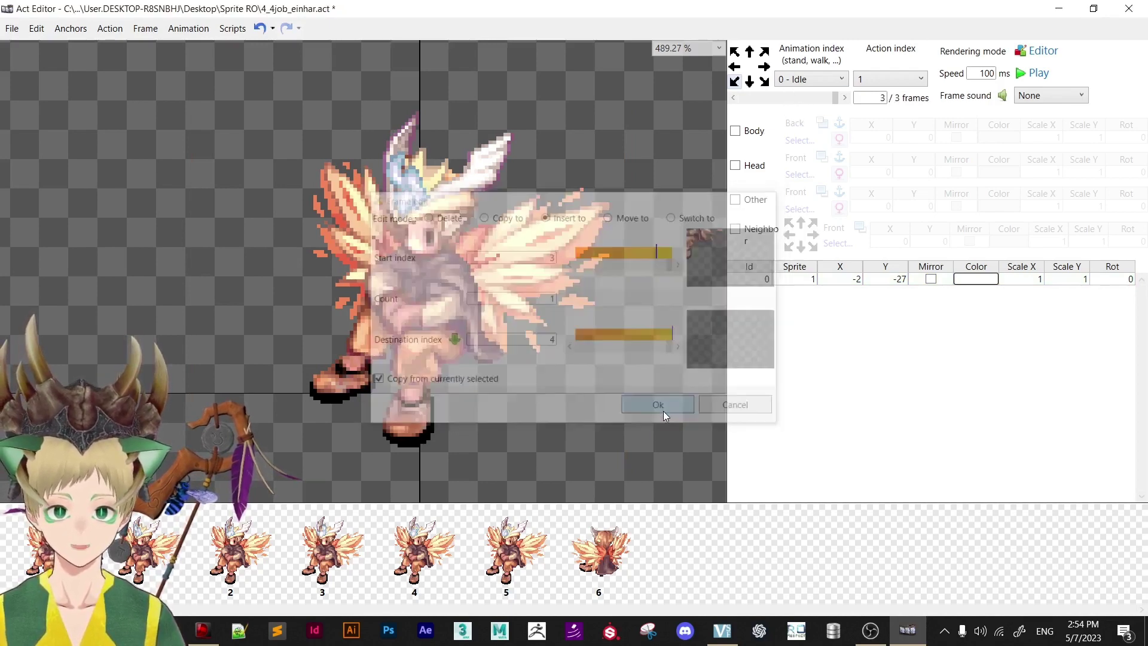
key("Insert")
left_click(661, 408)
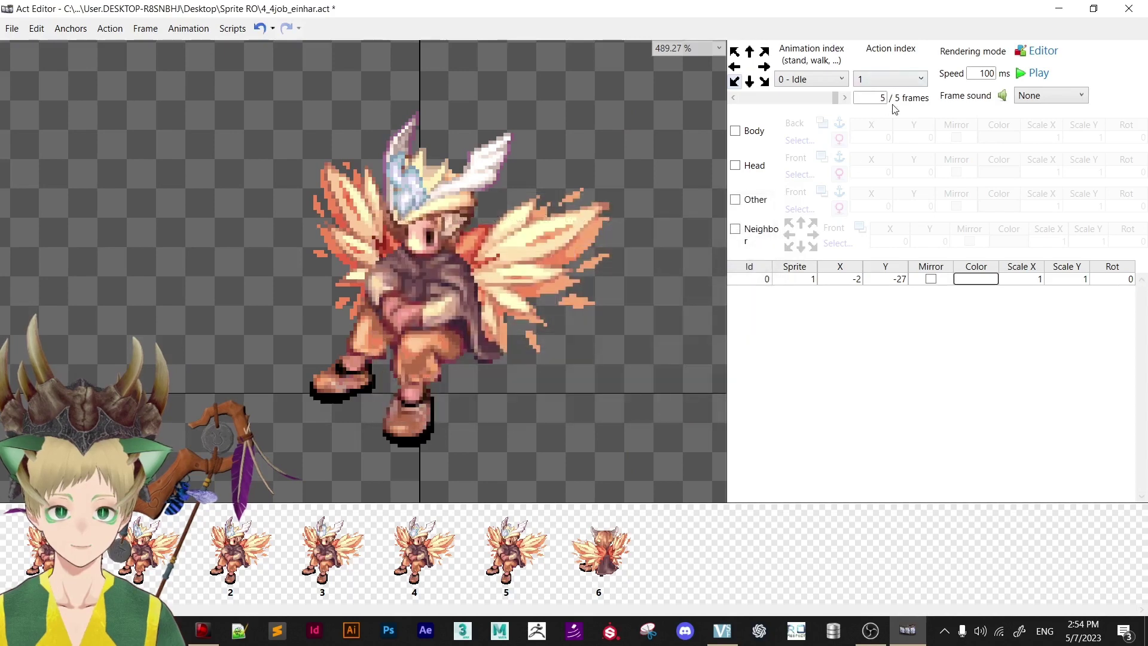
Set the sprites of frames 2, 3, 4 and 5 in idle action 1 to 2, 3, 4 and 5 respectively.
left_click(746, 102)
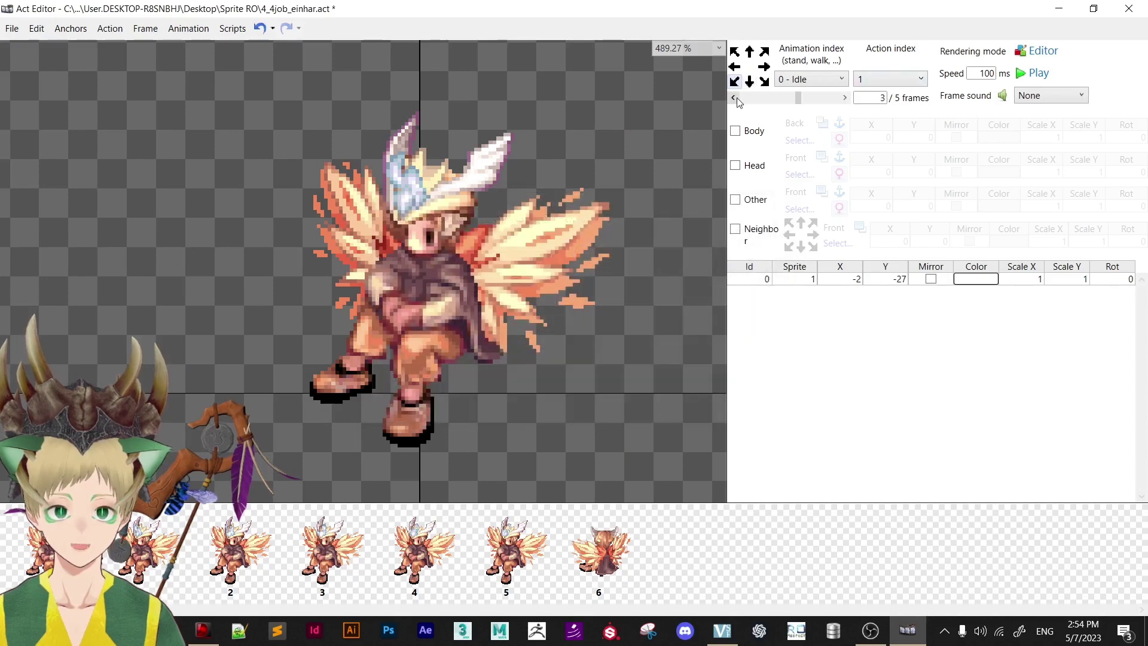
left_click(815, 98)
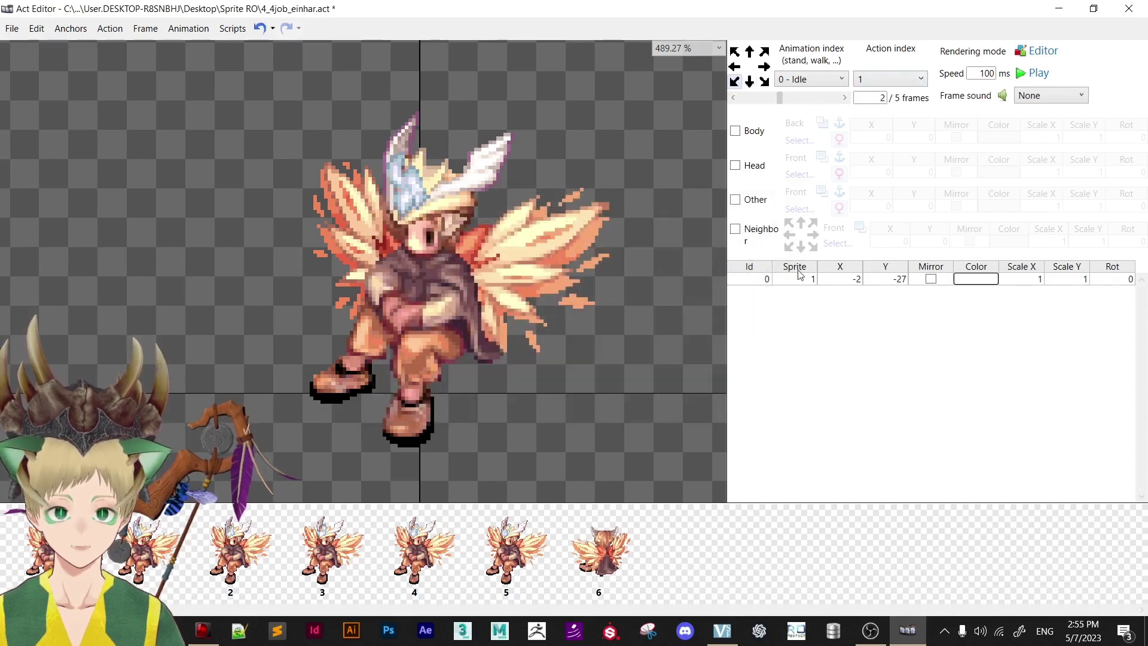
double_click(800, 277)
type("2")
left_click(833, 102)
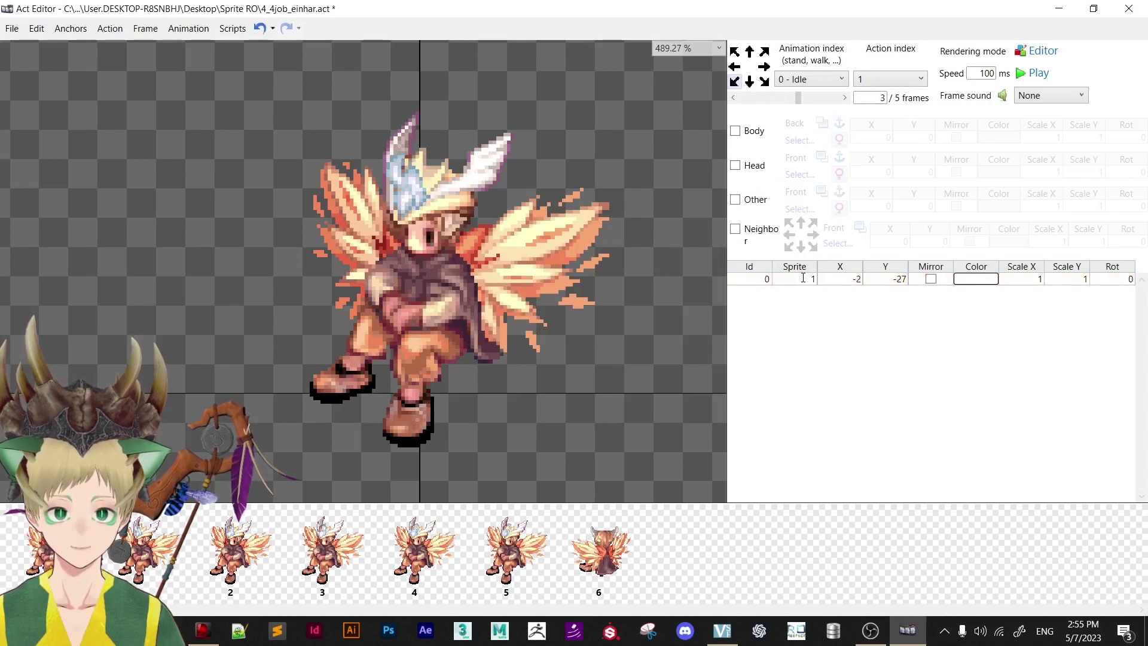
left_click(840, 99)
left_click(814, 280)
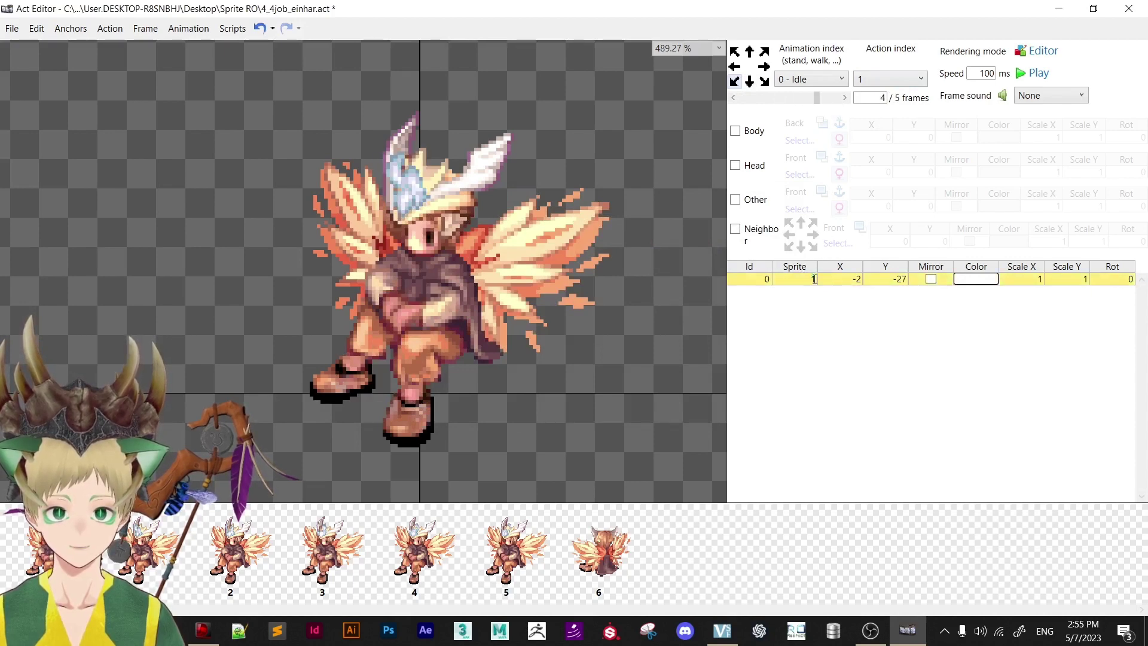
left_click(844, 98)
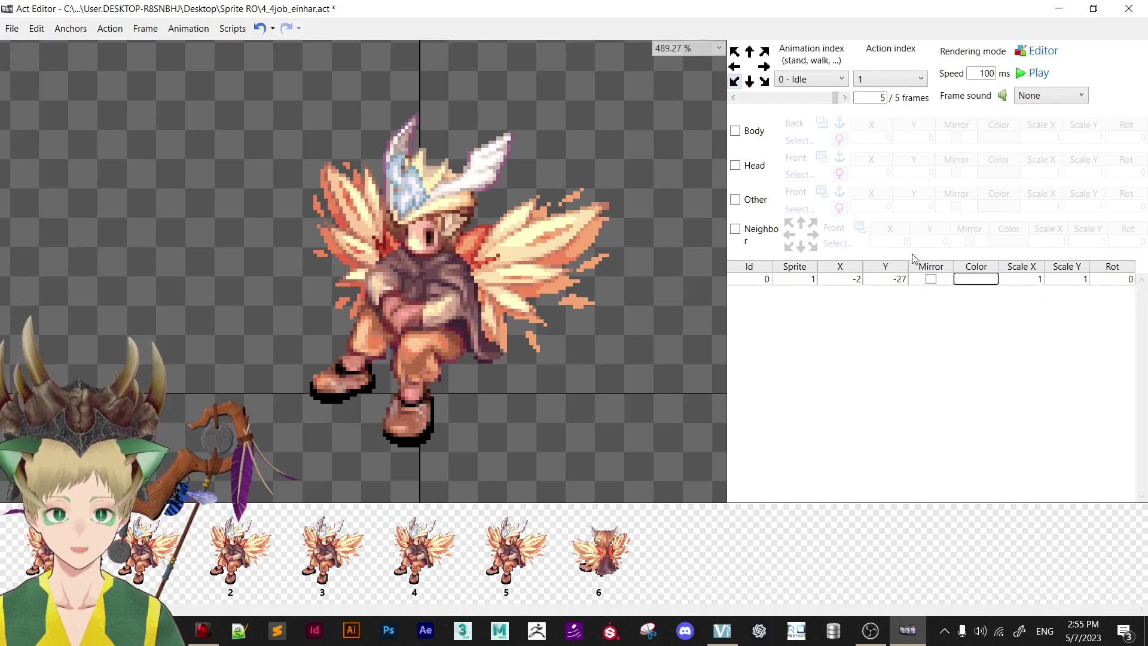
left_click(807, 277)
type("5")
key("Return")
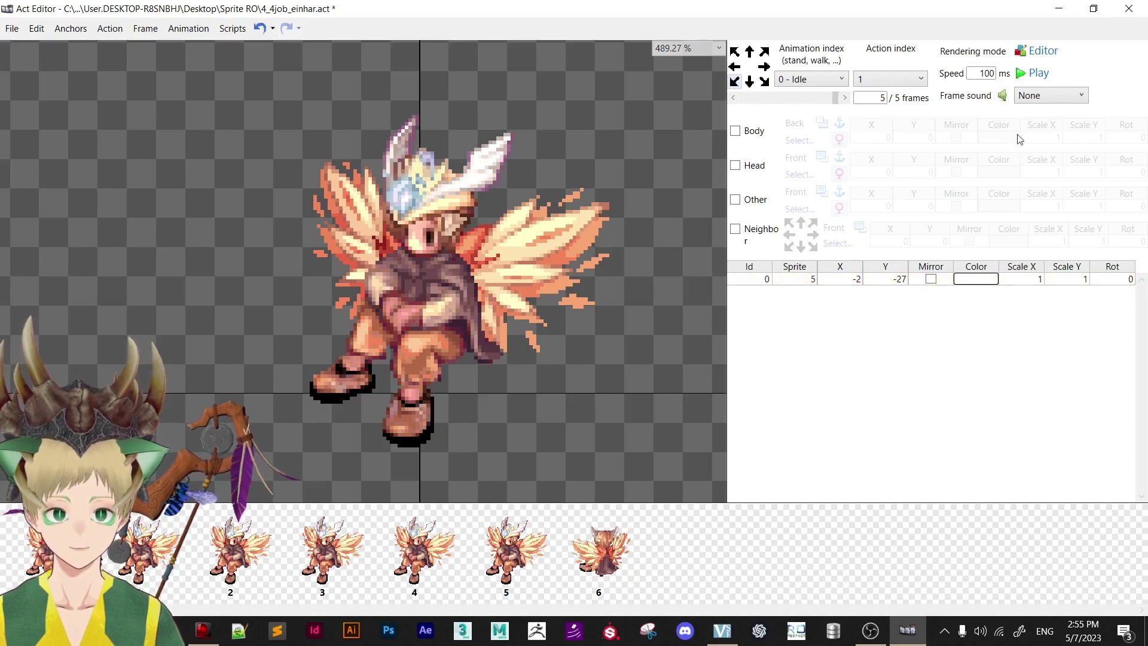
Preview the idle animation of action 1.
left_click(1064, 96)
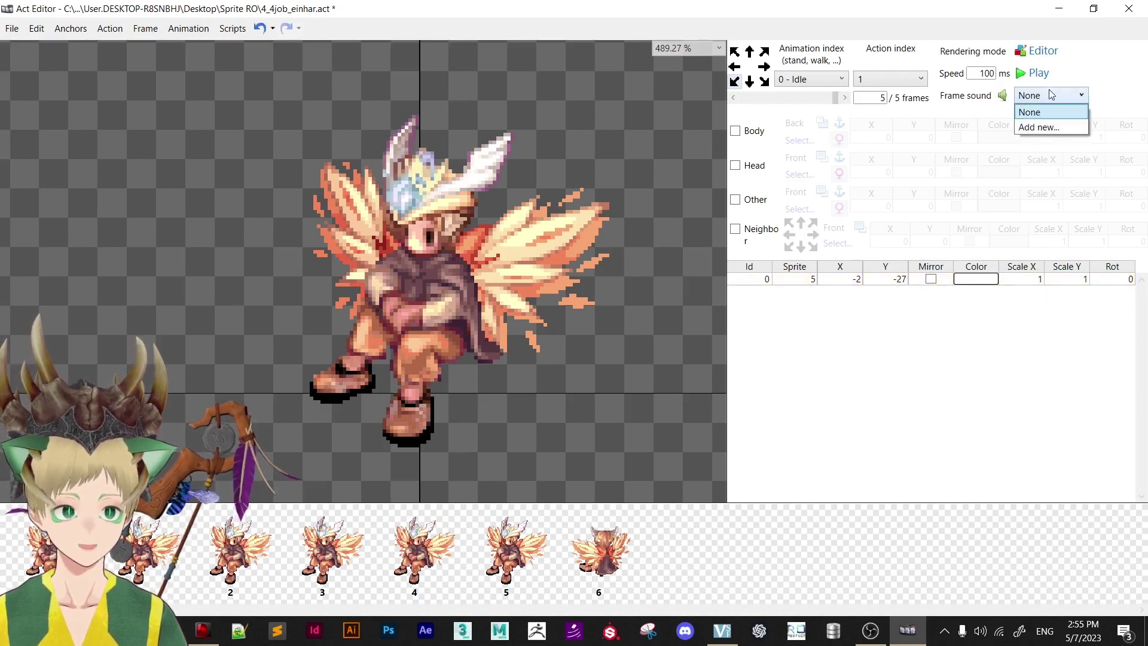
left_click(908, 323)
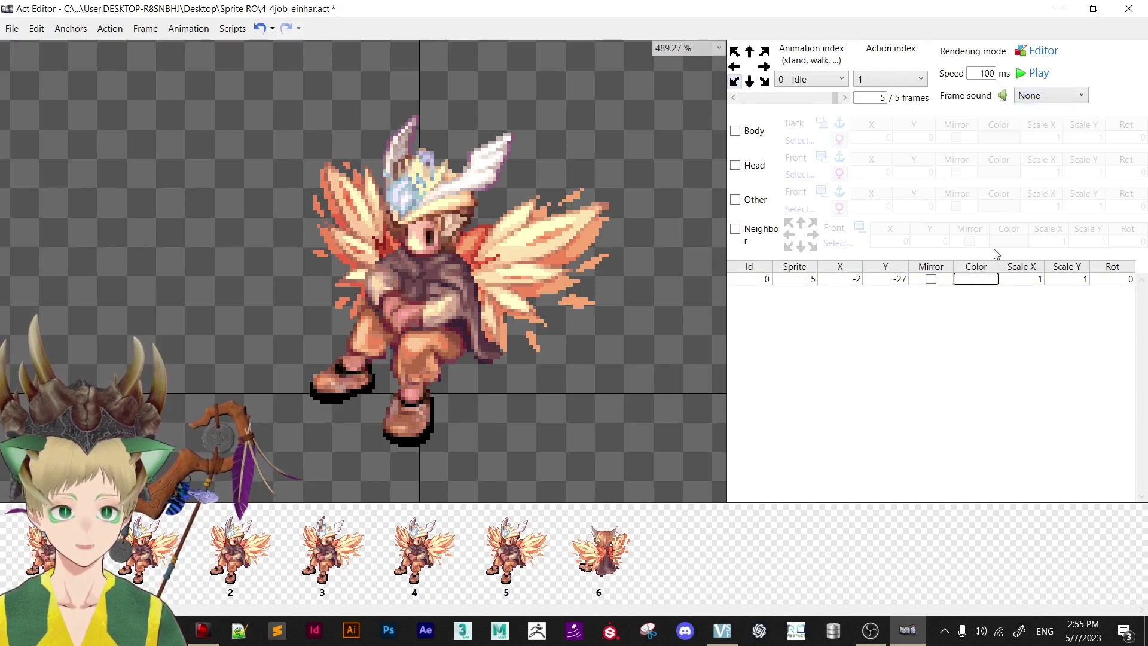
left_click(1039, 74)
left_click(1039, 75)
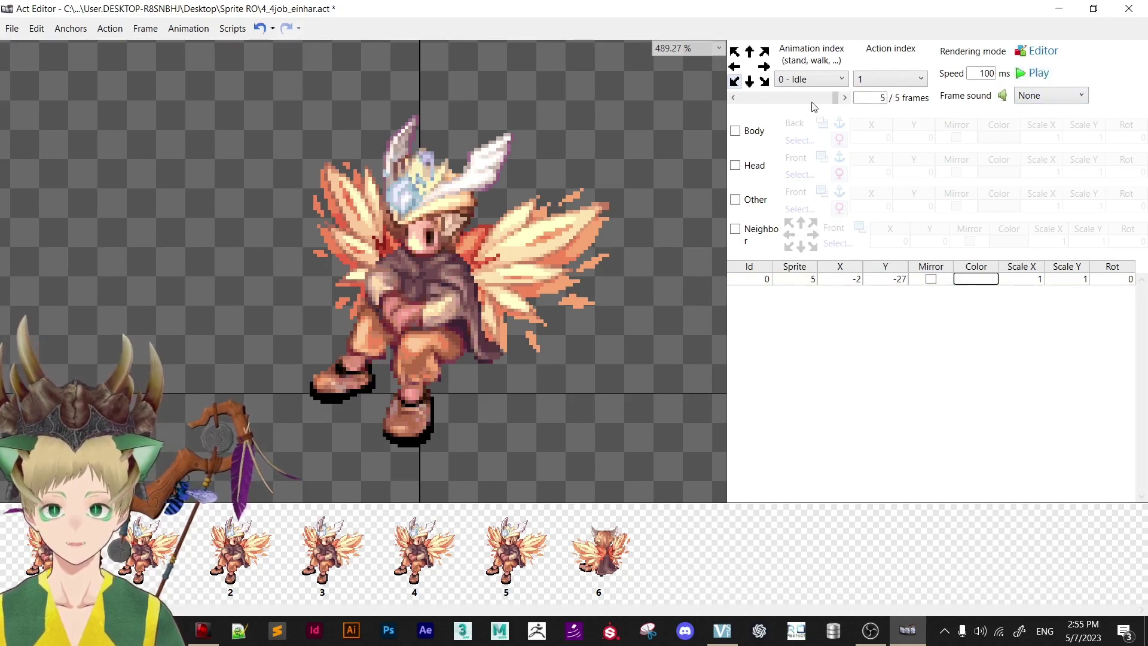
Switch to idle action 6 and save the ACT file.
left_click(764, 67)
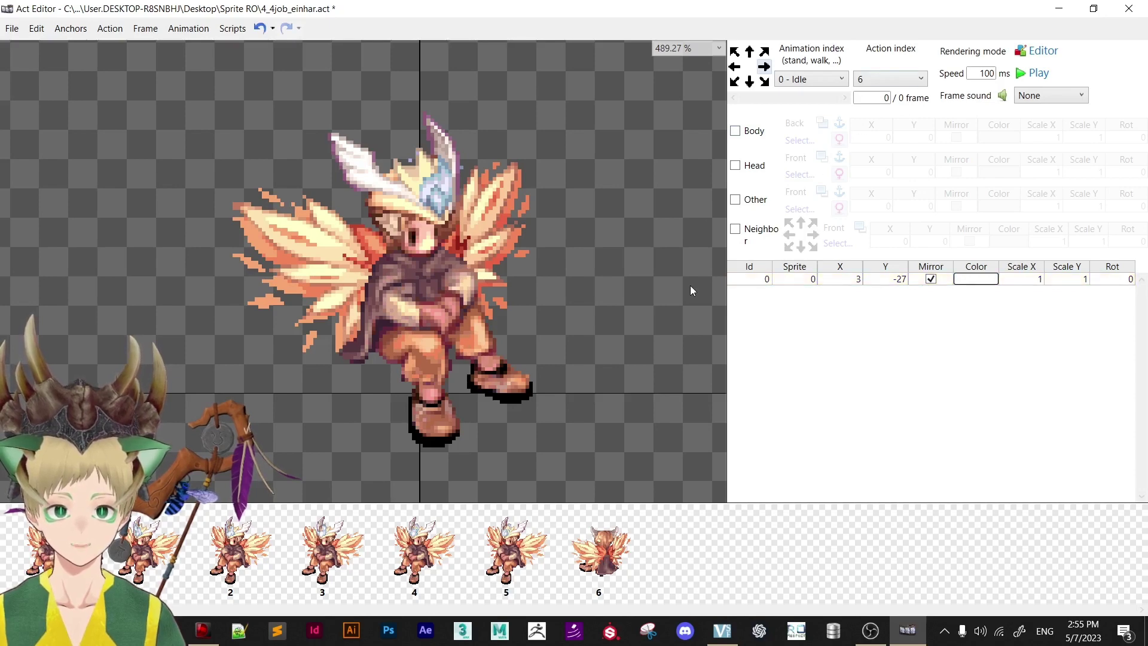
left_click(12, 28)
left_click(50, 157)
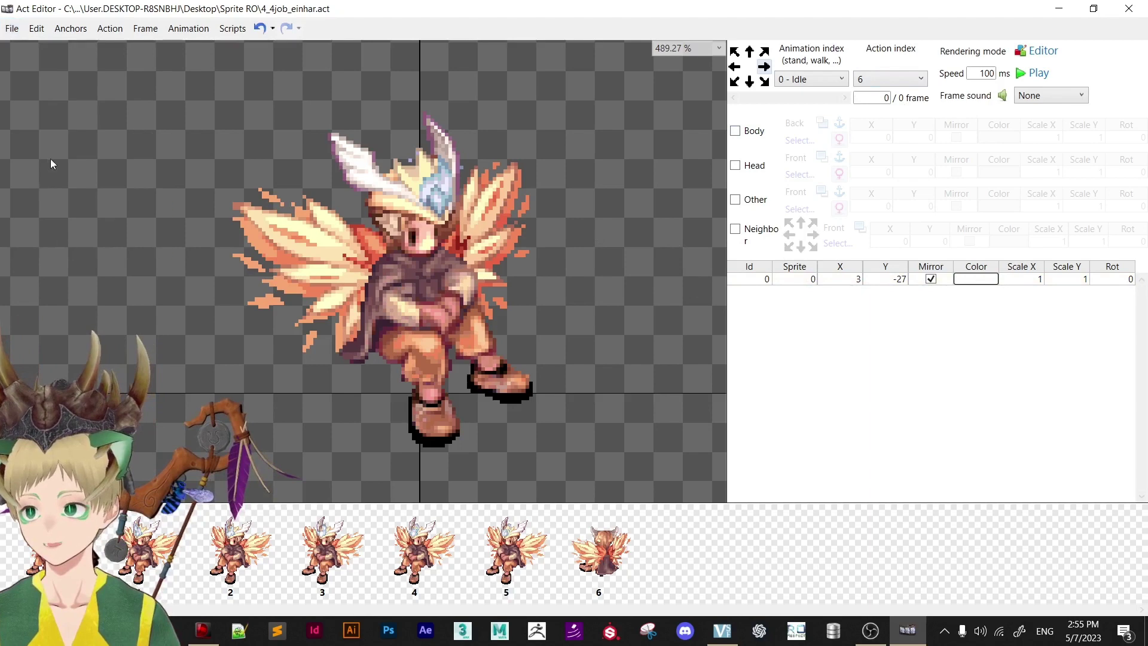
Check the idle actions of the other diagonal and side directions, and return to action 6.
left_click(765, 52)
left_click(764, 81)
left_click(735, 82)
left_click(735, 69)
left_click(735, 82)
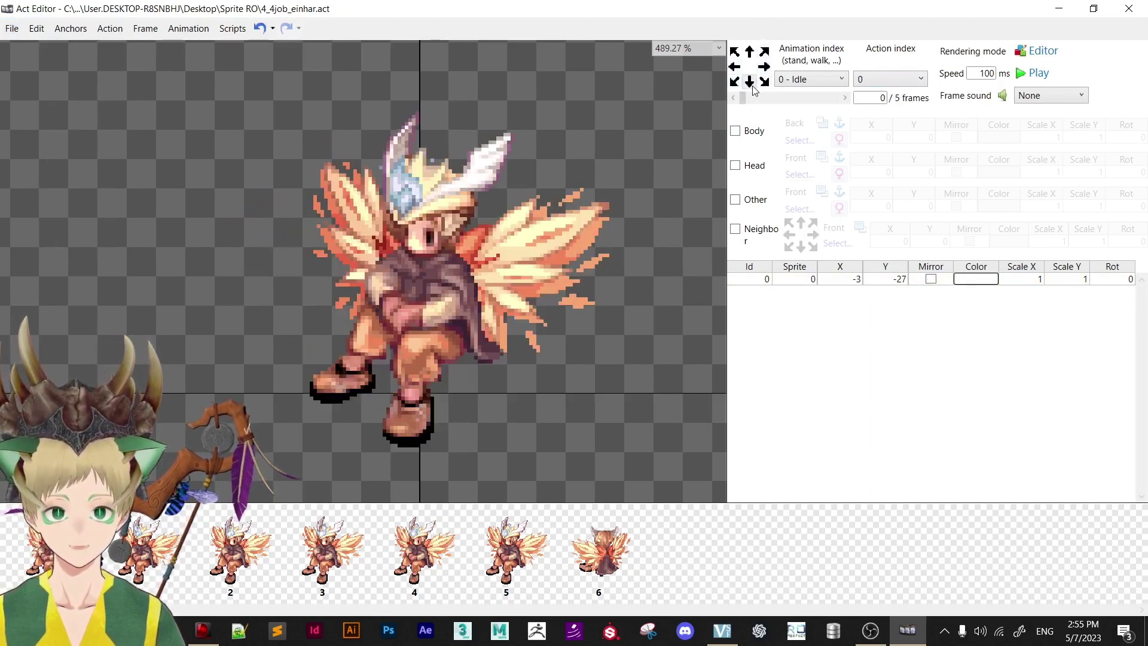
left_click(765, 82)
left_click(765, 67)
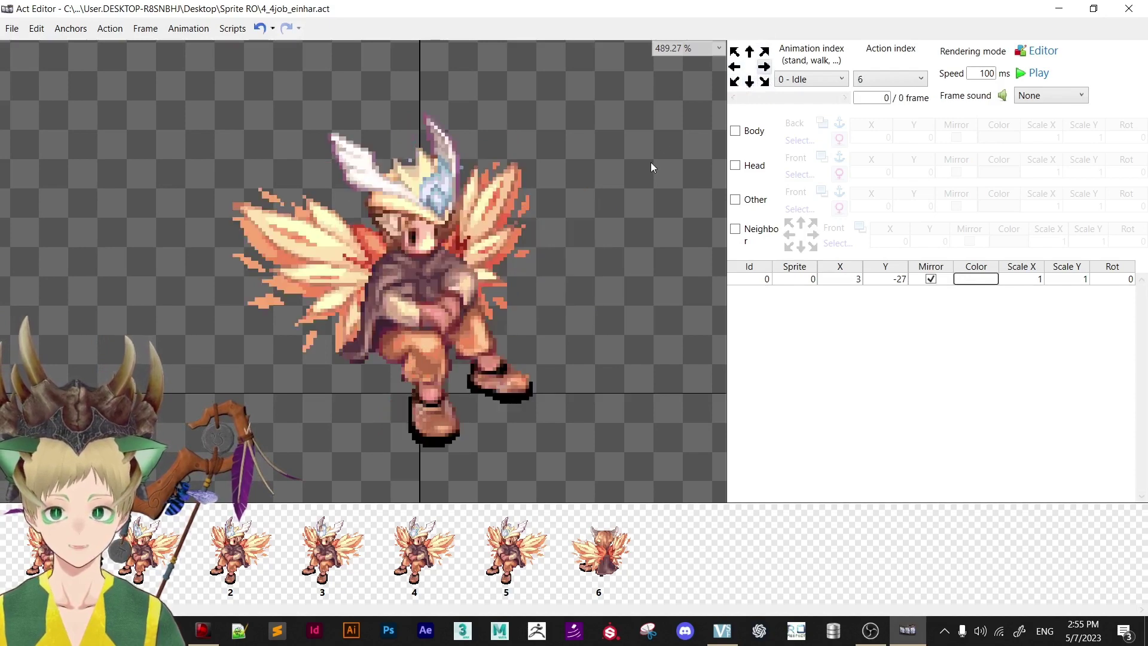
Insert copied frames 1 and 2 in idle action 6 and set their sprites to 1 and 2.
key("ctrl+t")
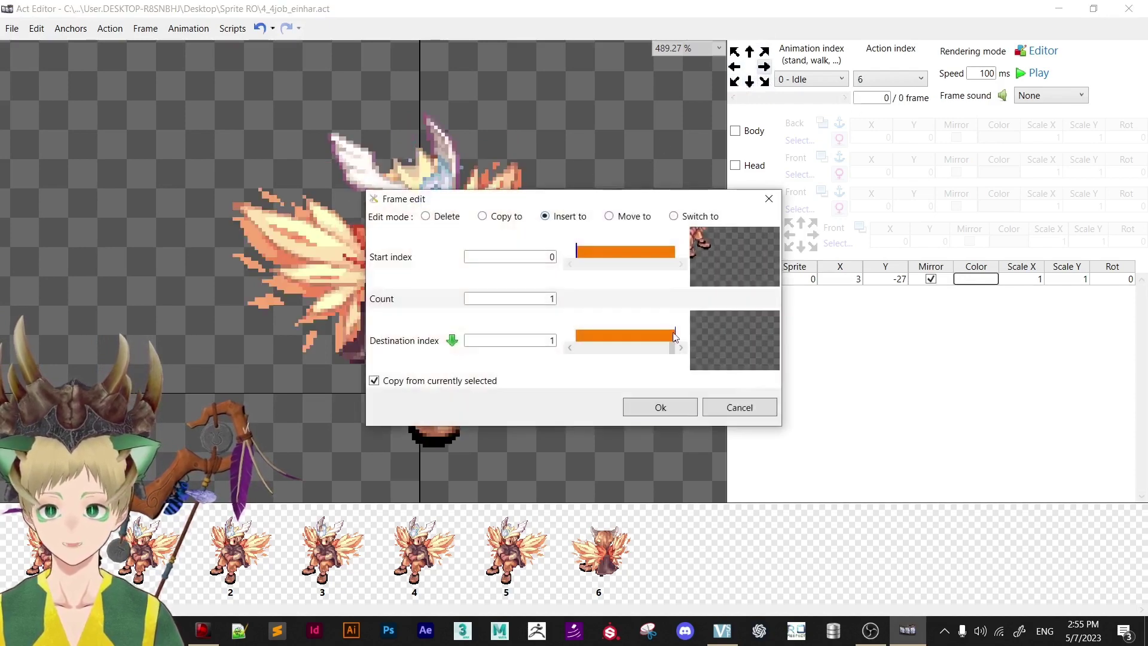
left_click(675, 408)
left_click(812, 280)
type("1")
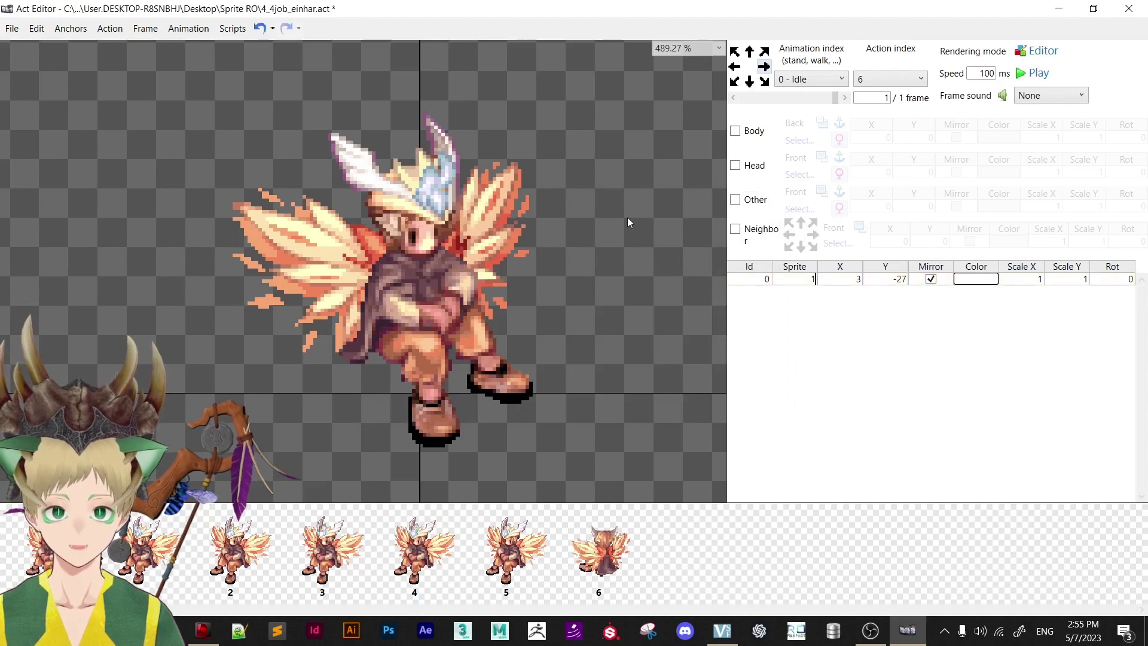
key("Insert")
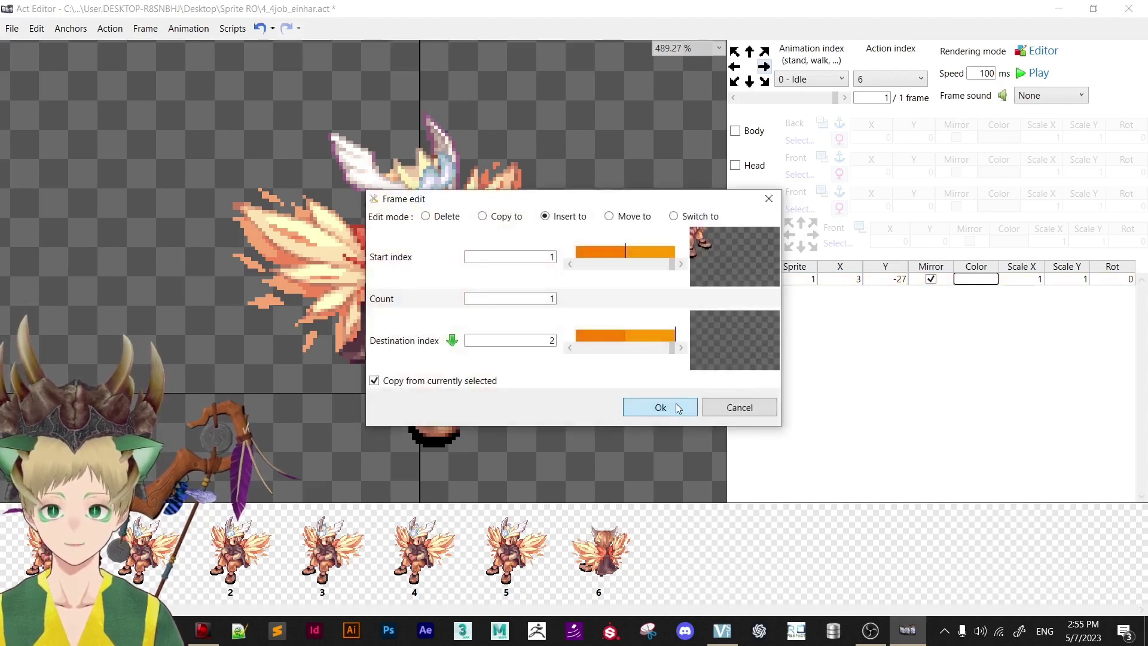
left_click(673, 407)
left_click(796, 278)
type("2")
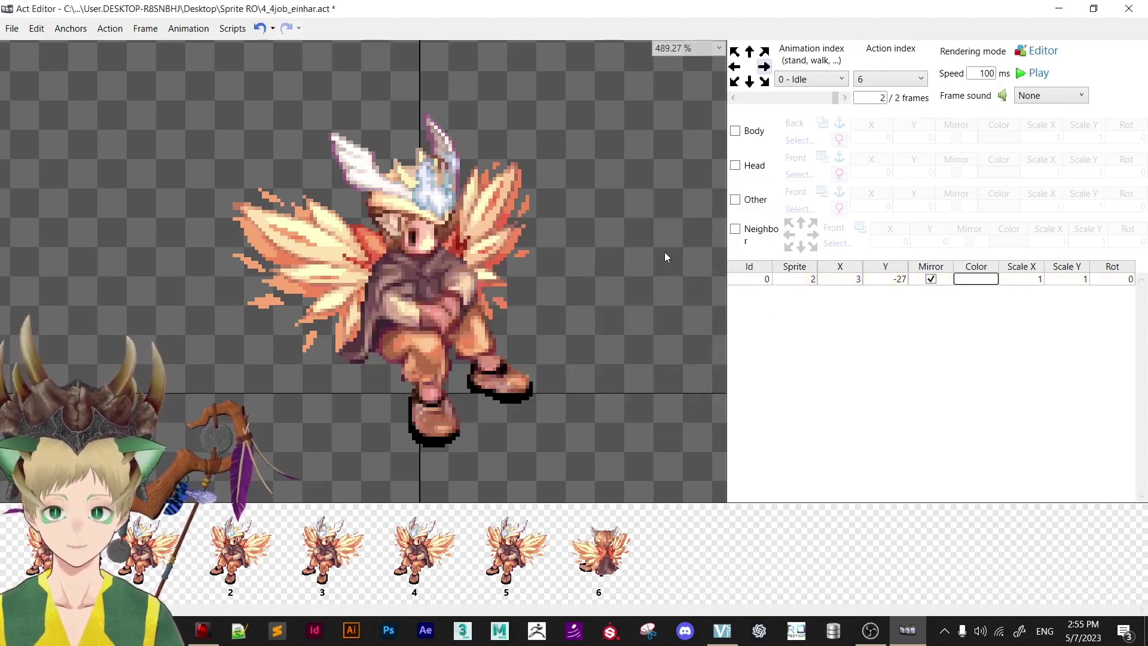
Insert copied frames 3, 4 and 5 in idle action 6 and set their sprites to 3, 4 and 5.
key("Insert")
left_click(676, 407)
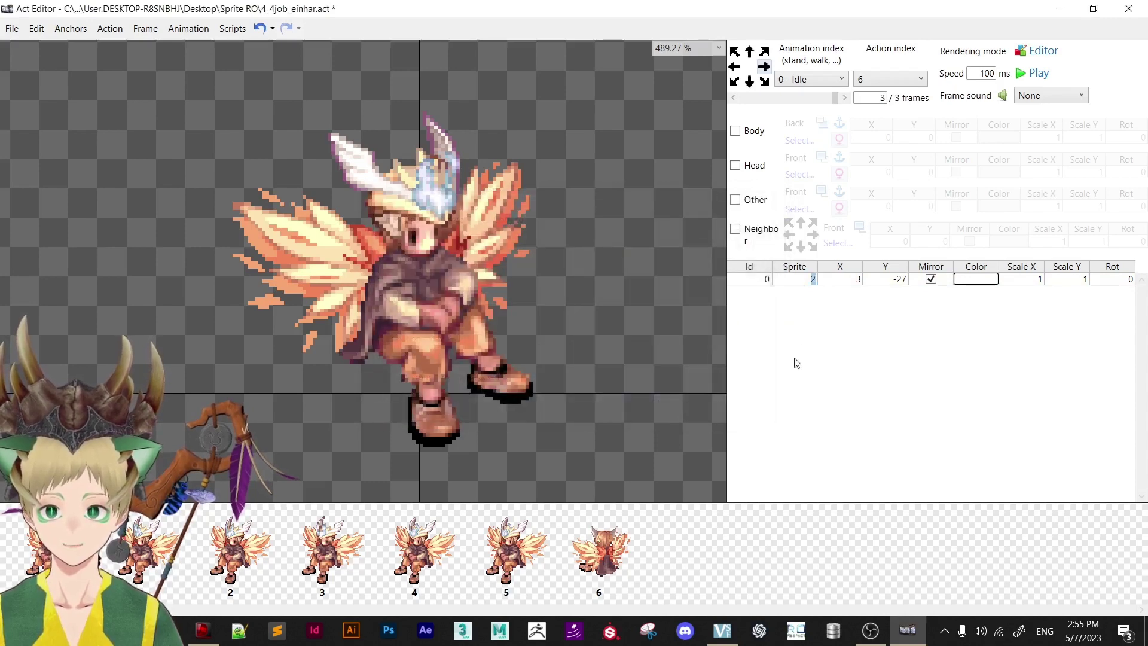
type("3")
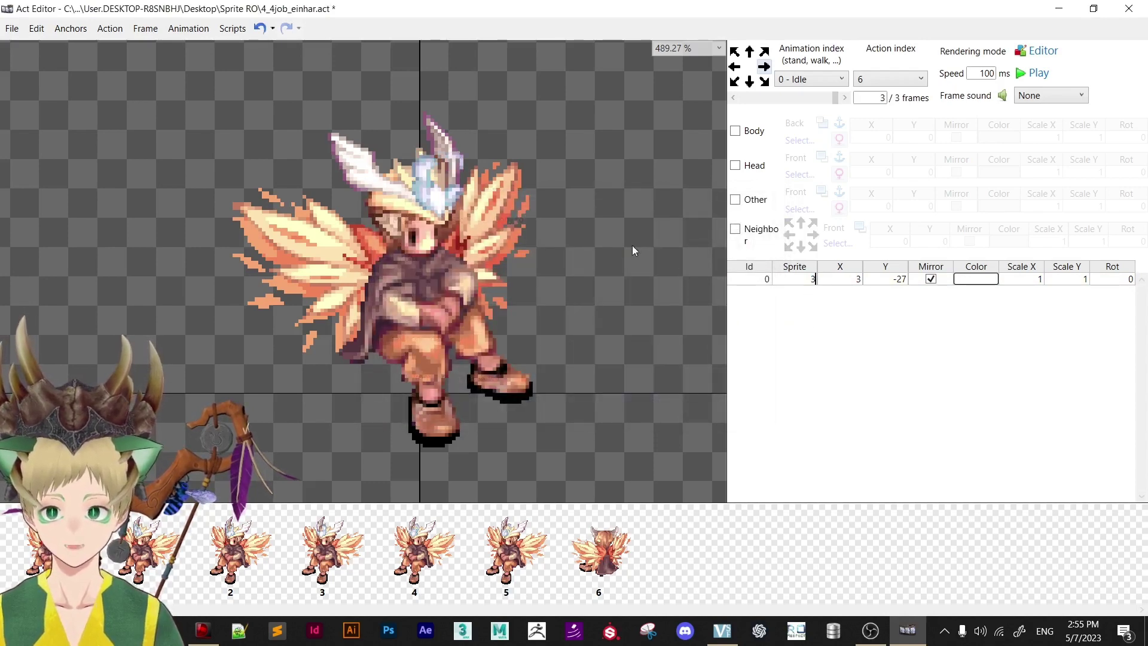
left_click(461, 257)
key("Insert")
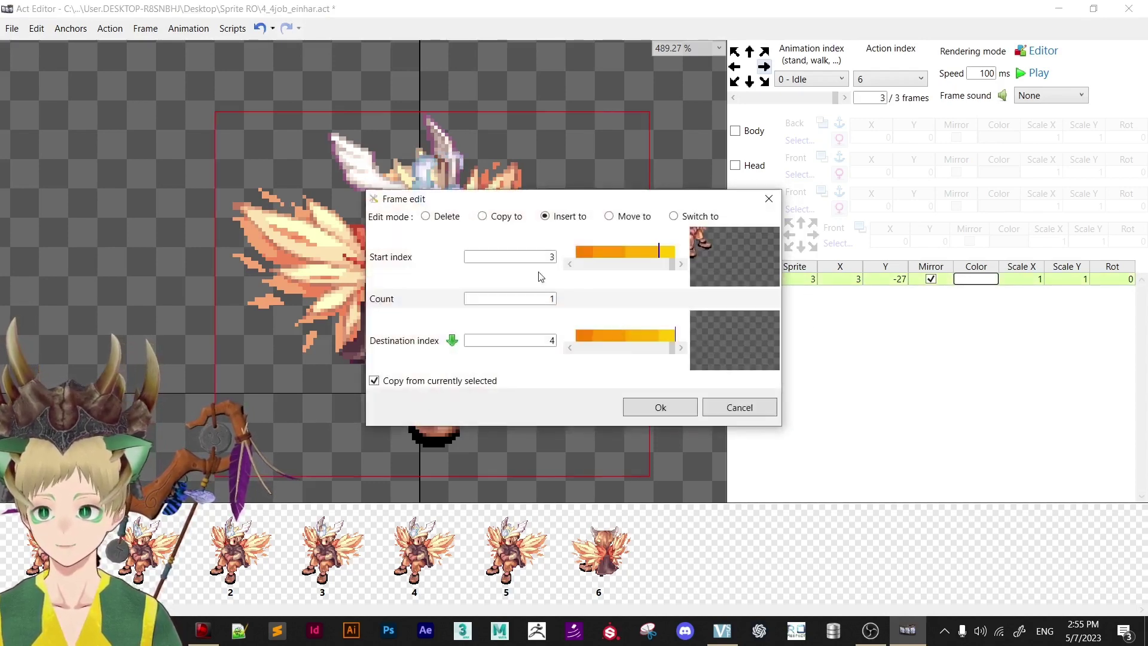
left_click(657, 402)
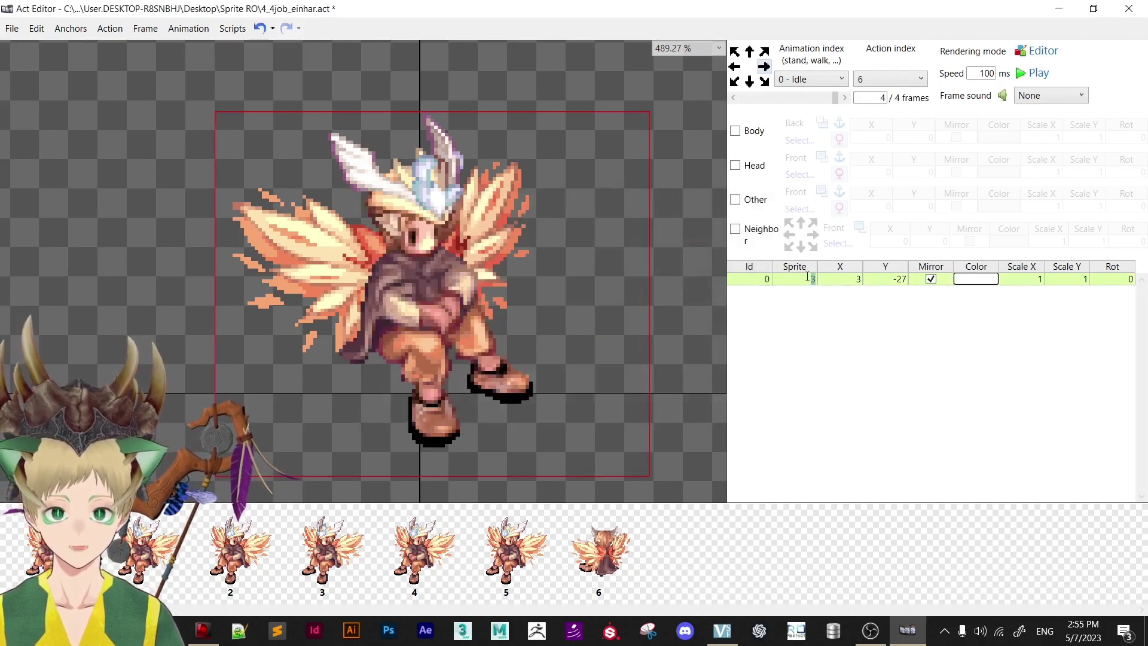
type("4")
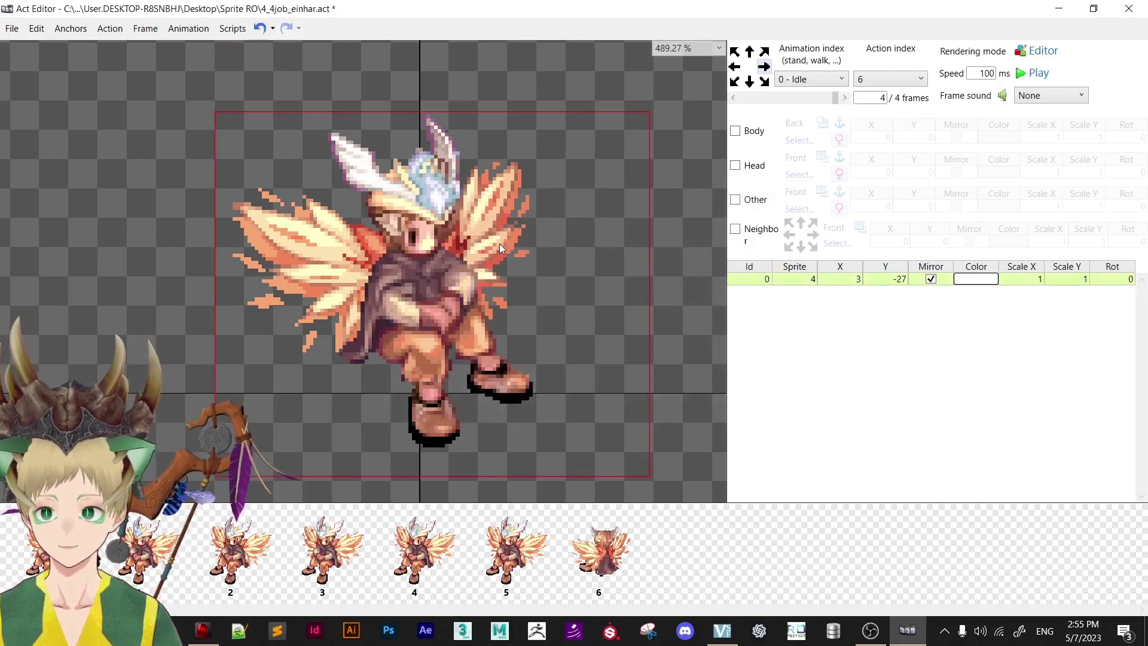
key("Insert")
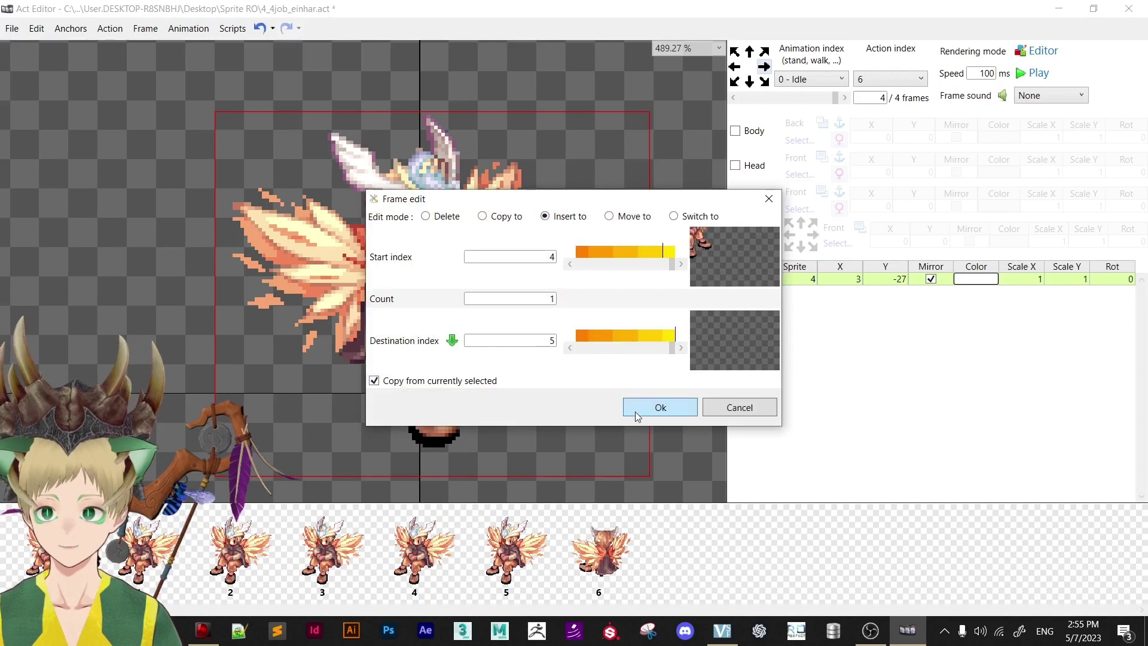
left_click(658, 404)
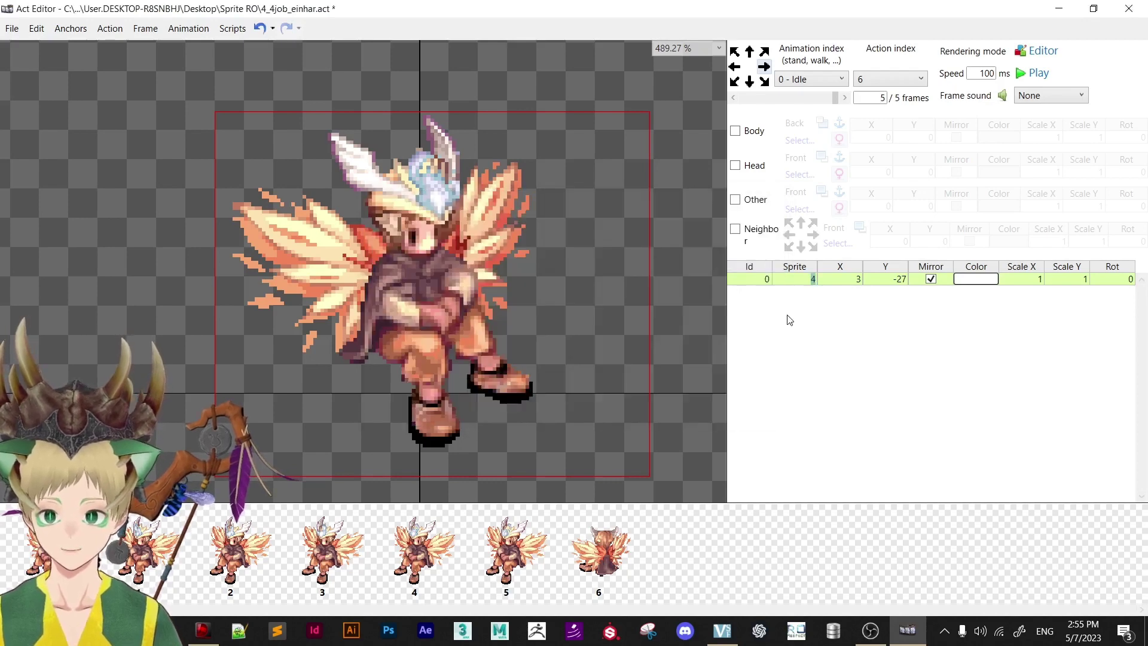
type("5")
left_click(641, 259)
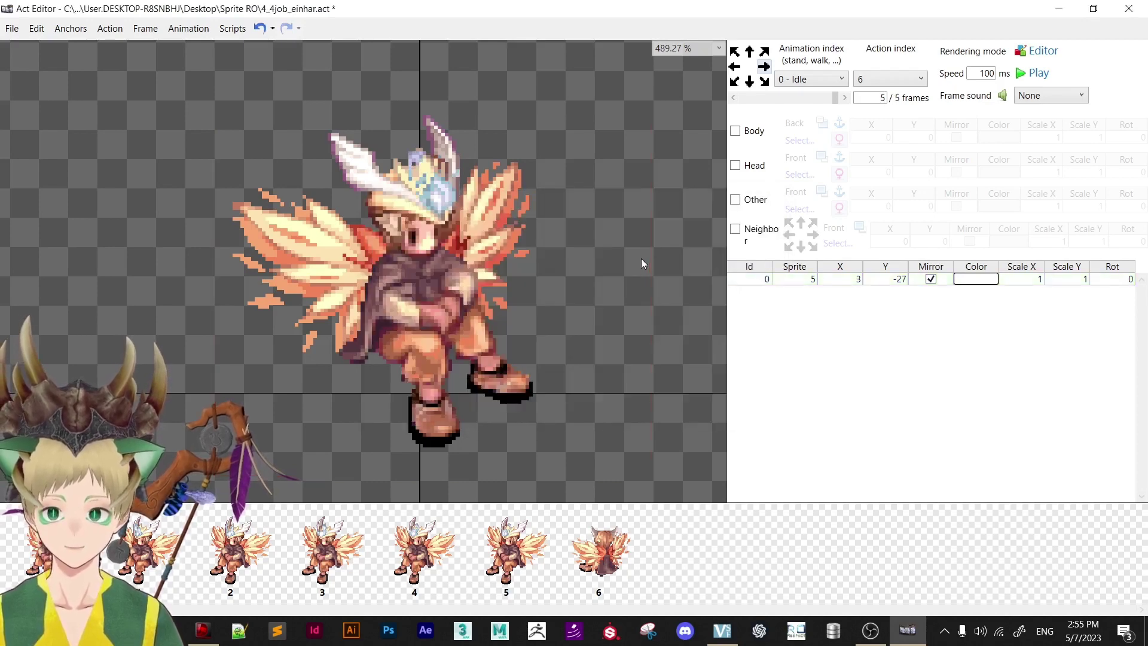
Play the idle animation and check how the sprite looks in each facing direction.
left_click(1033, 75)
left_click(765, 82)
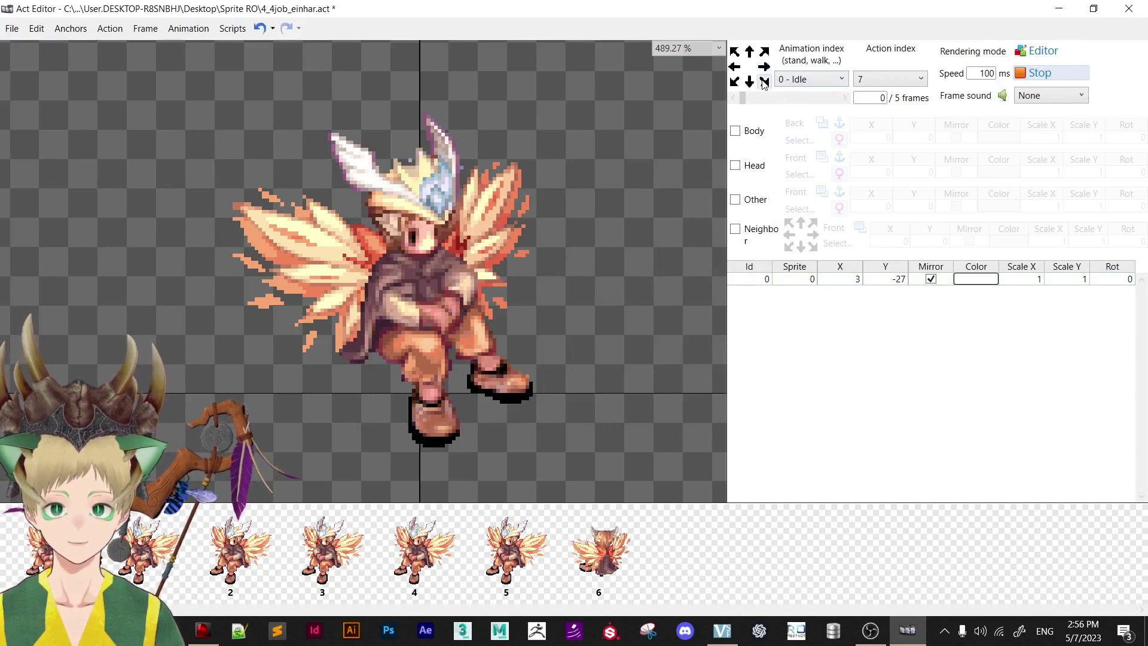
left_click(734, 67)
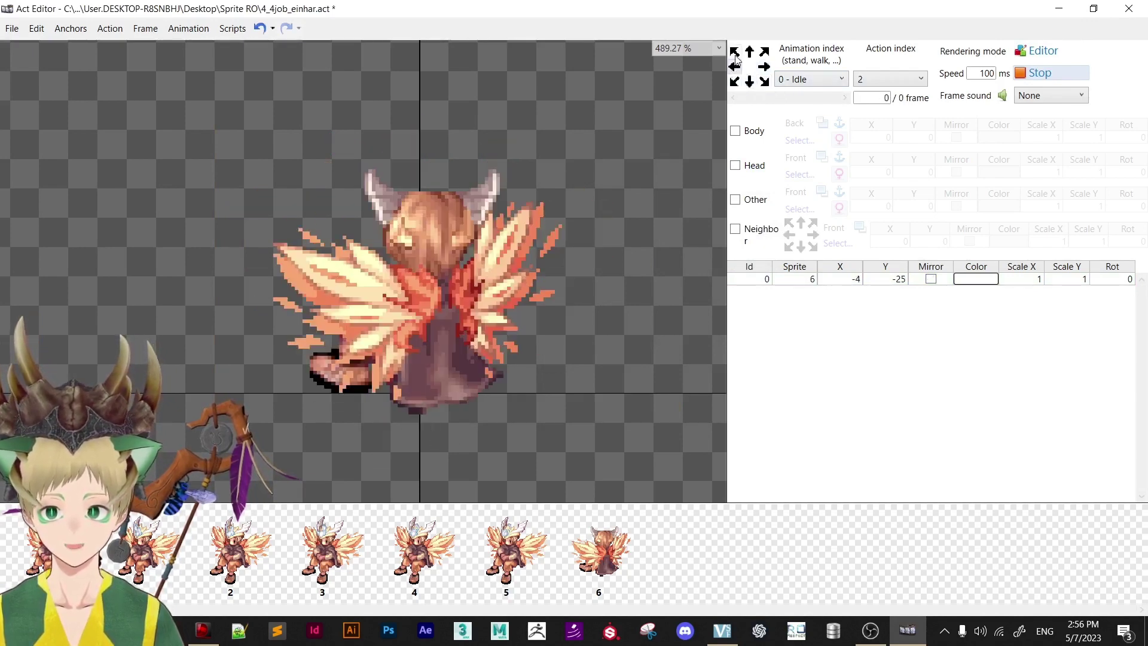
left_click(751, 54)
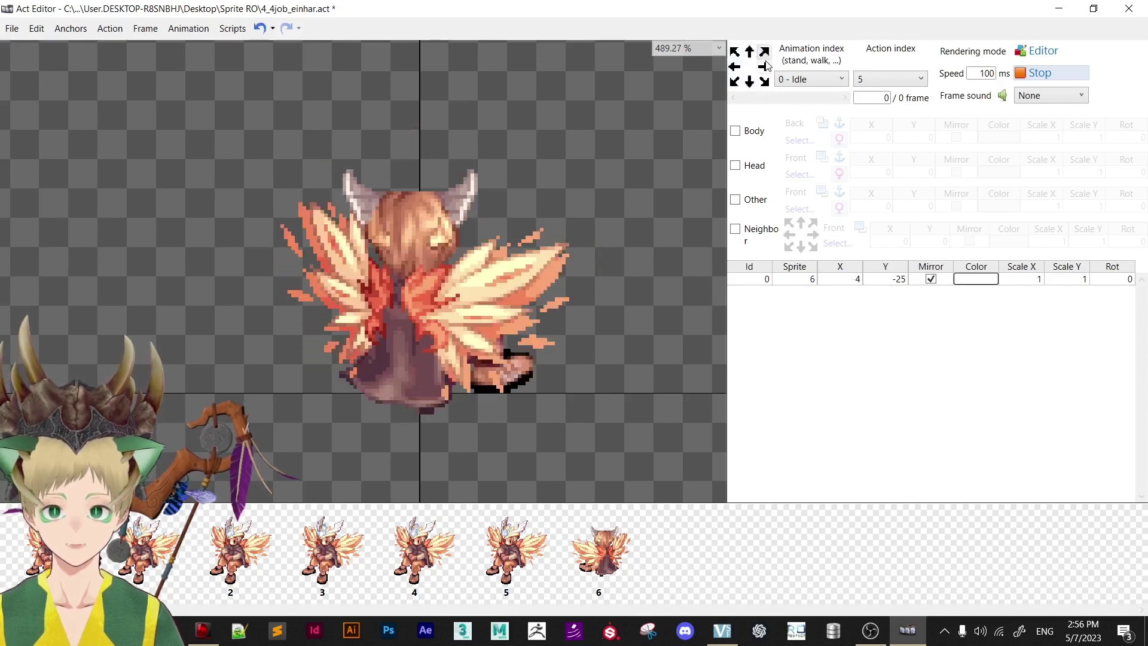
left_click(766, 67)
left_click(749, 82)
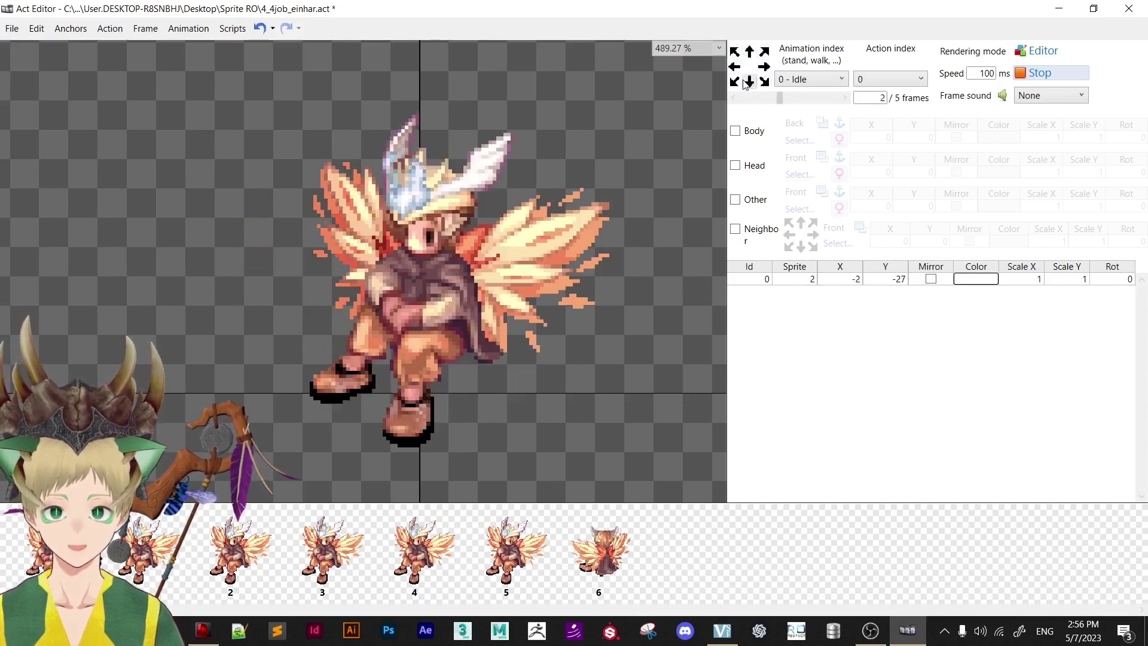
left_click(735, 69)
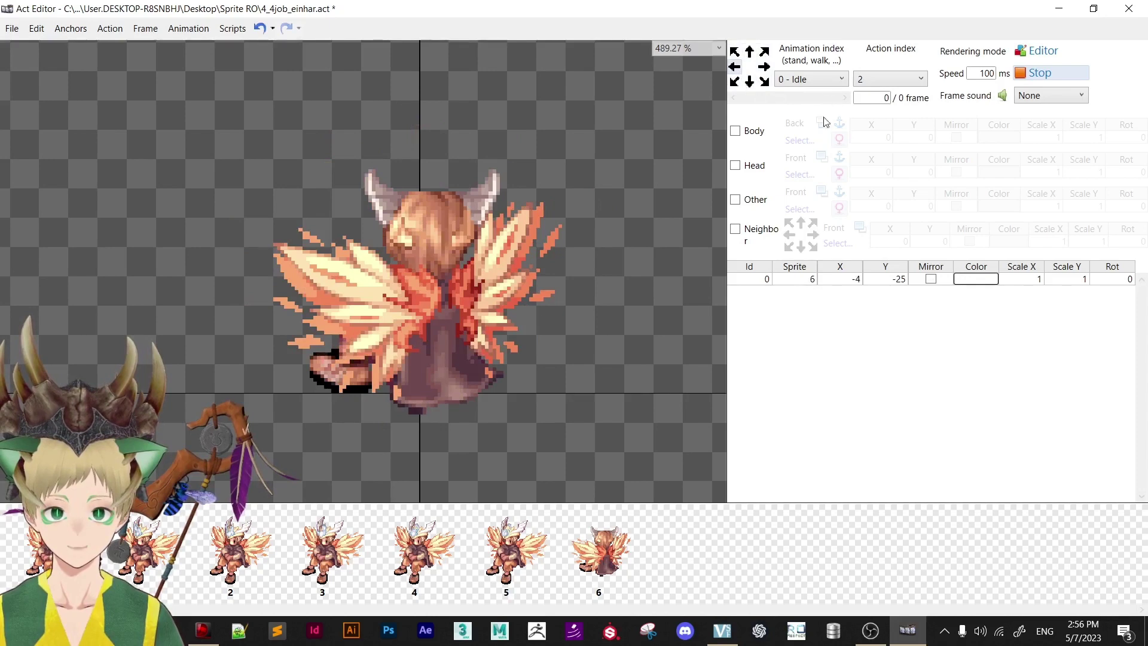
left_click(748, 52)
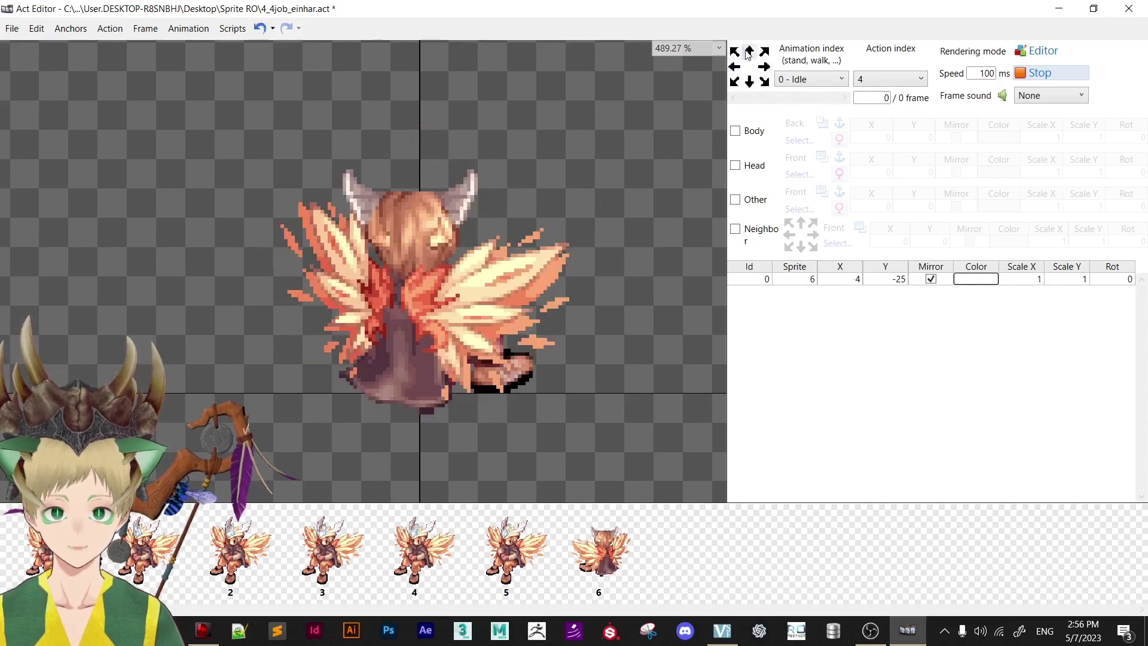
left_click(749, 82)
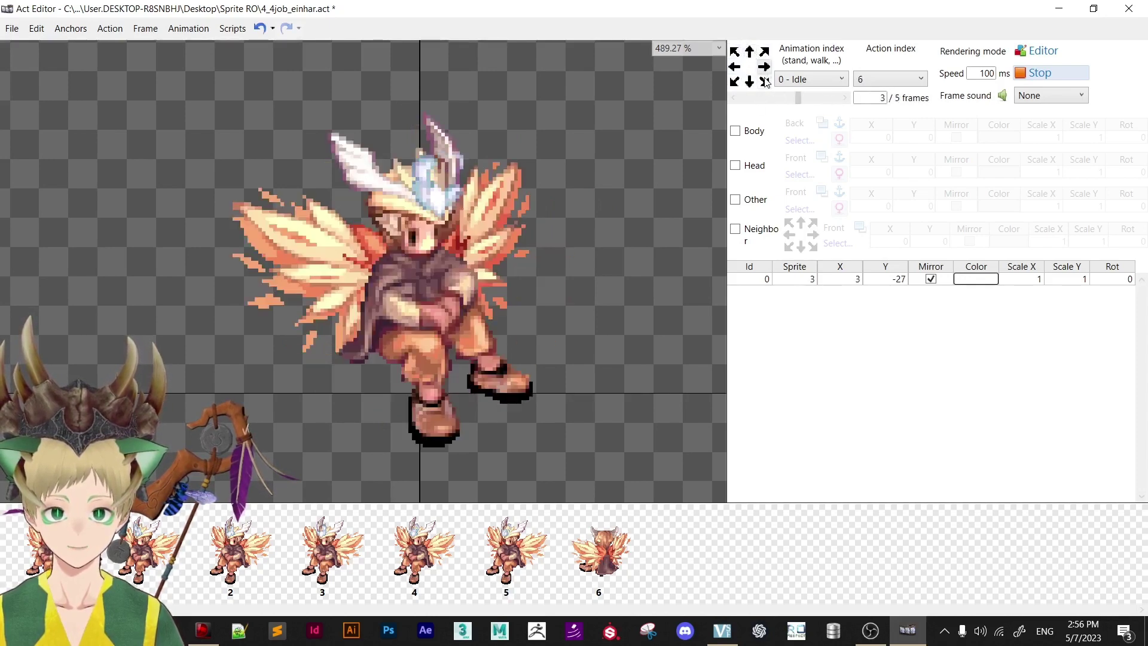
Save the edited 4_4job_einhar.act file.
left_click(12, 29)
left_click(52, 157)
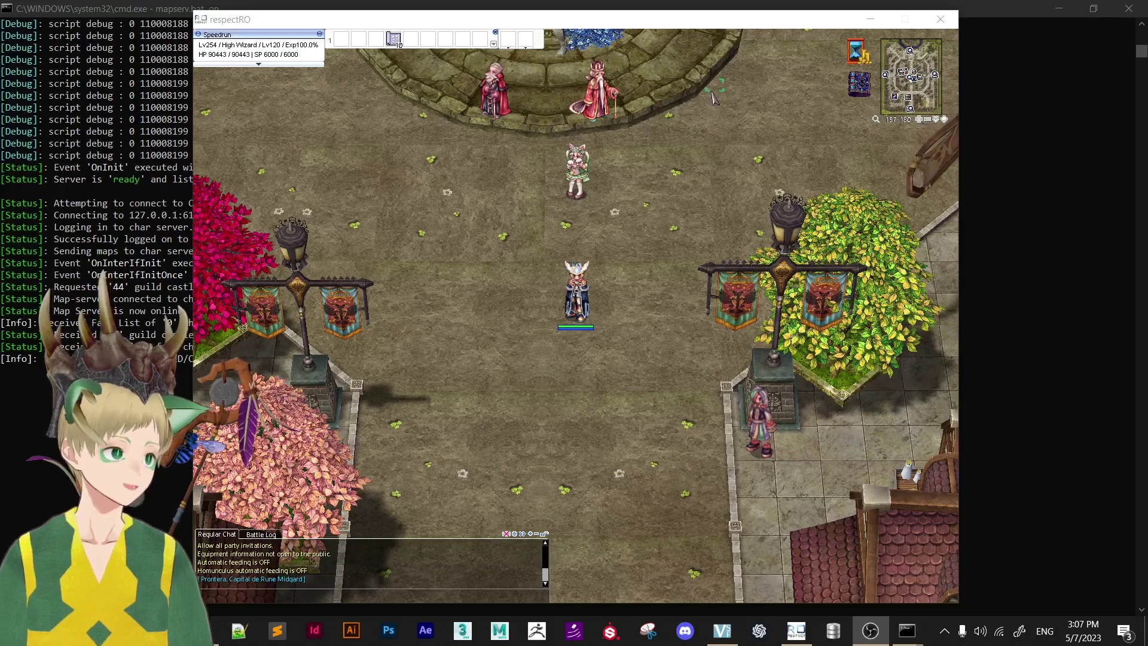
In the respectRO game client, walk the character across Prontera, through the warp portal and into the central plaza of the shop hall.
left_click(465, 250)
left_click(482, 242)
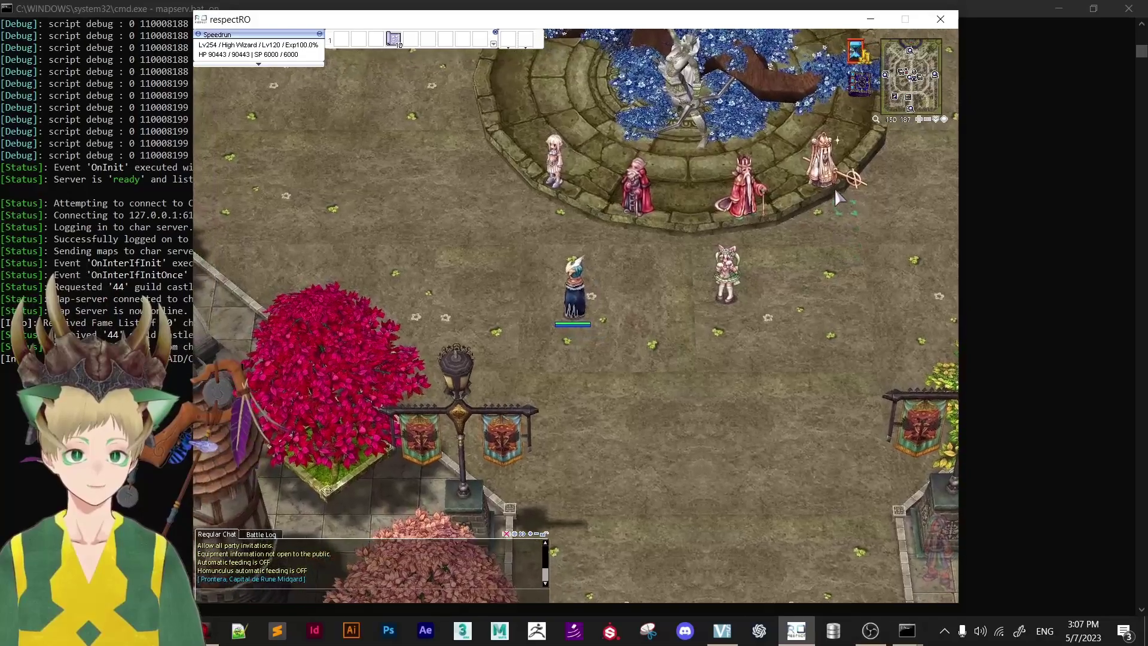
left_click_drag(504, 262, 533, 151)
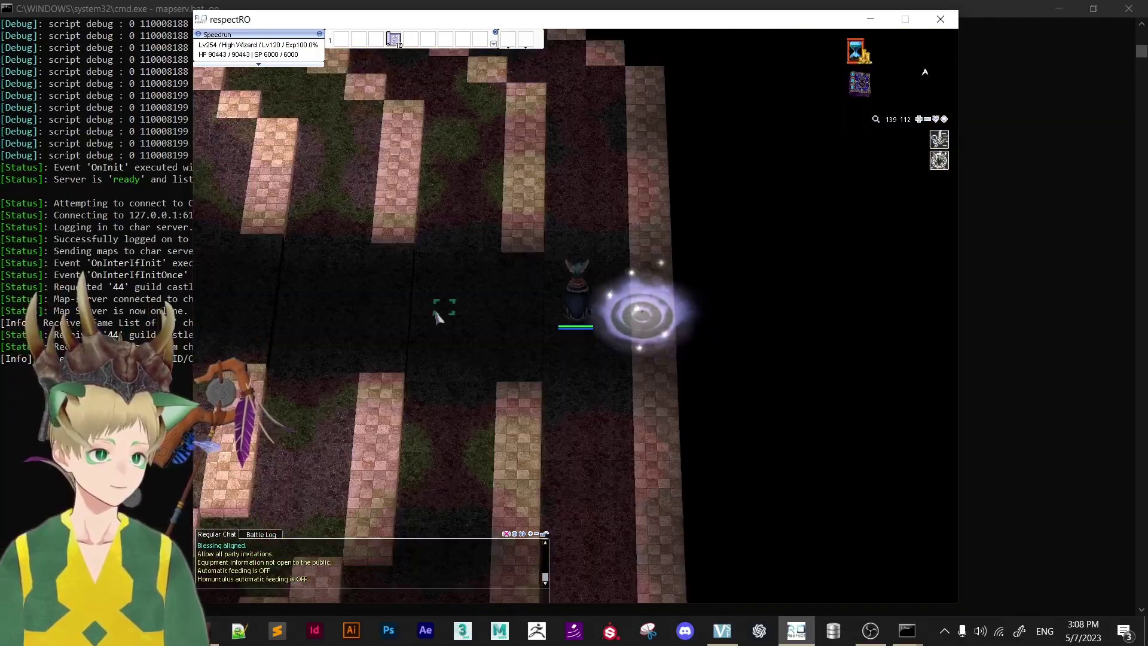
left_click(366, 300)
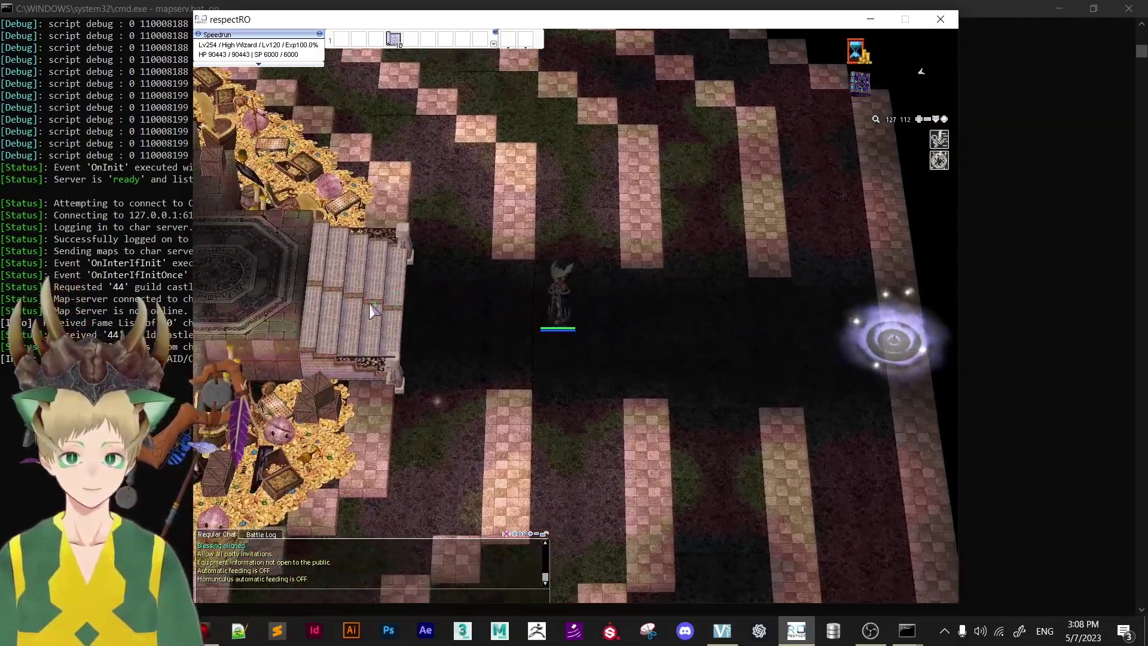
mouse_move(369, 304)
left_mouse_down()
mouse_move(369, 283)
mouse_move(373, 292)
left_mouse_up()
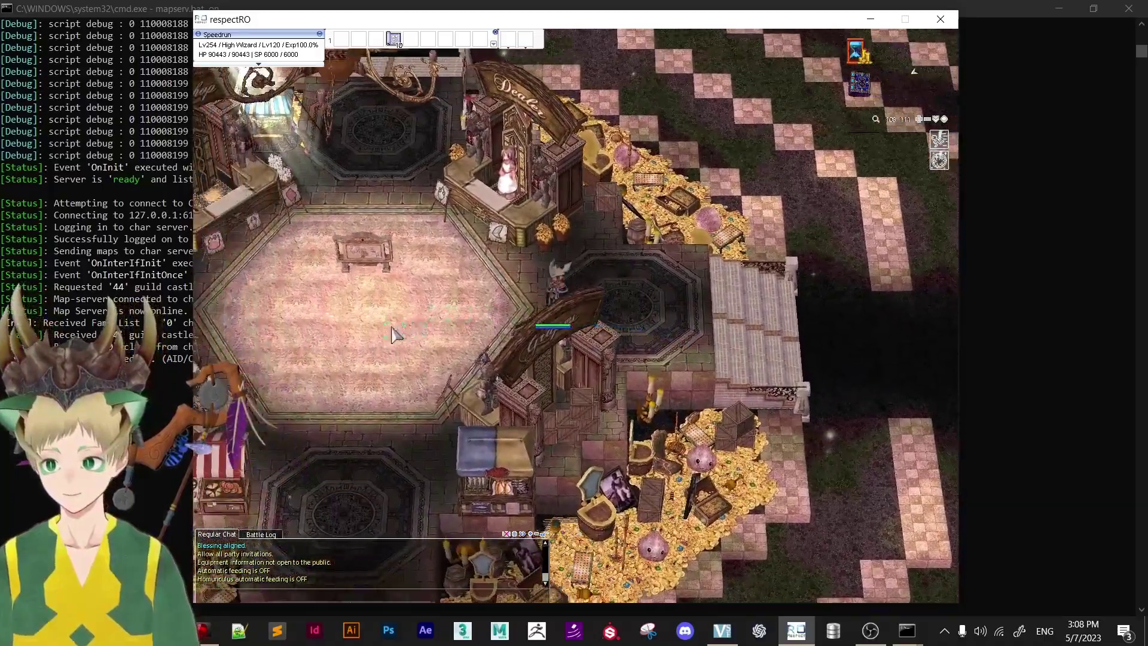
left_click(392, 334)
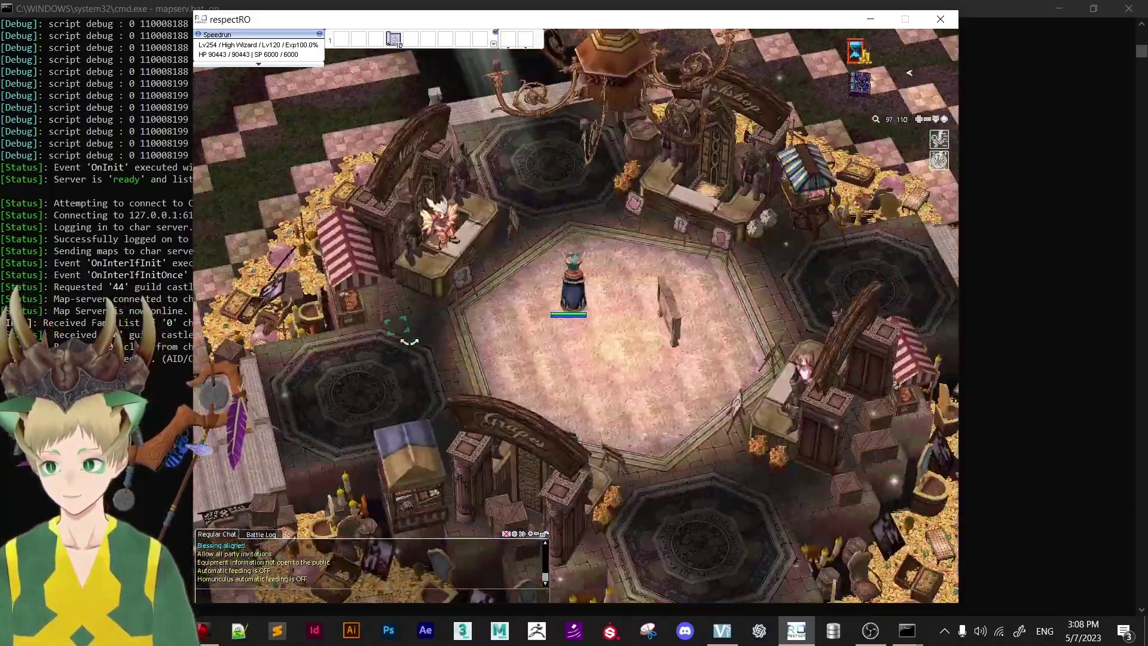
left_click_drag(410, 341, 401, 338)
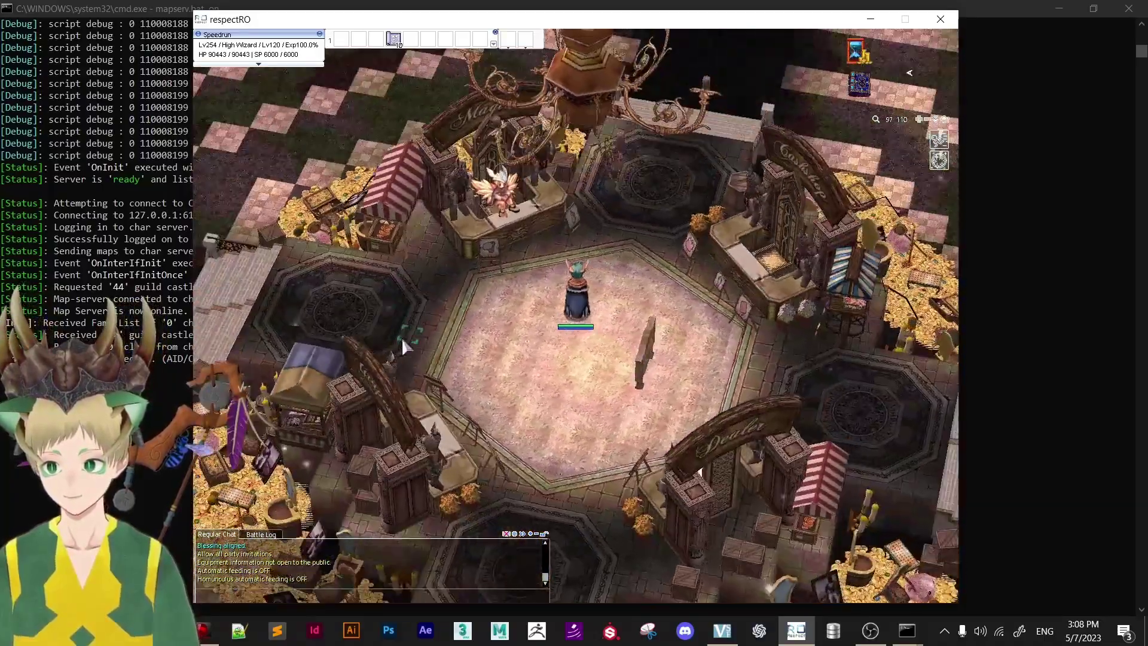
Walk up to the Magic counter and examine the custom winged NPC sprite up close.
scroll(501, 272, "up", 5)
left_click(500, 269)
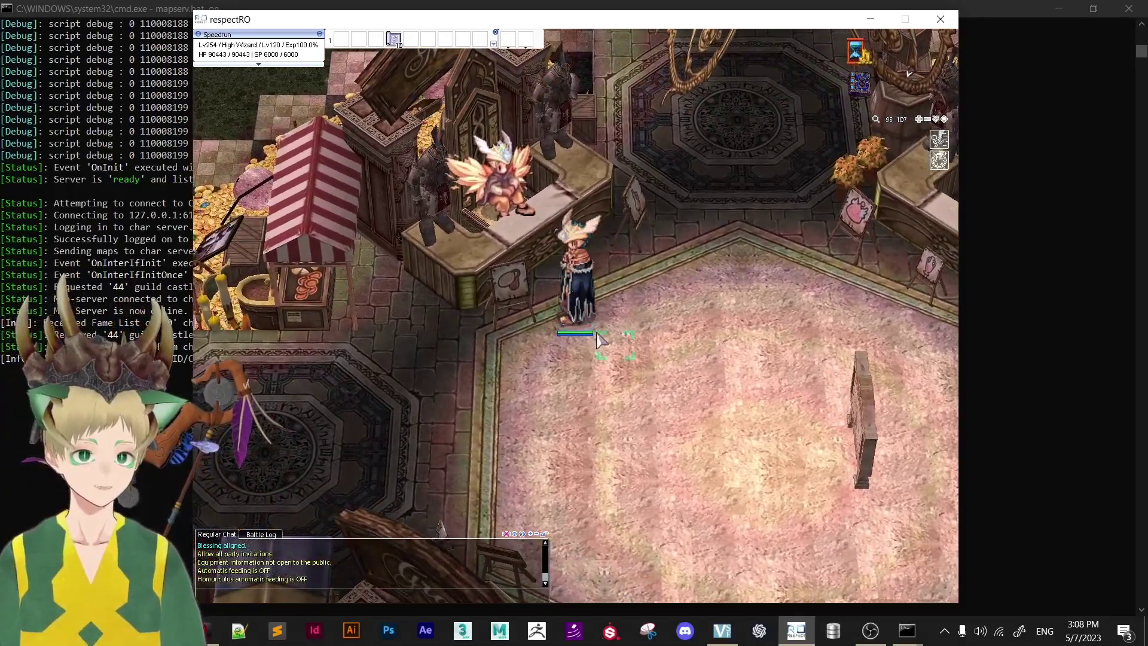
left_click_drag(598, 336, 586, 389)
mouse_move(631, 350)
left_mouse_down()
mouse_move(671, 348)
mouse_move(653, 350)
left_mouse_up()
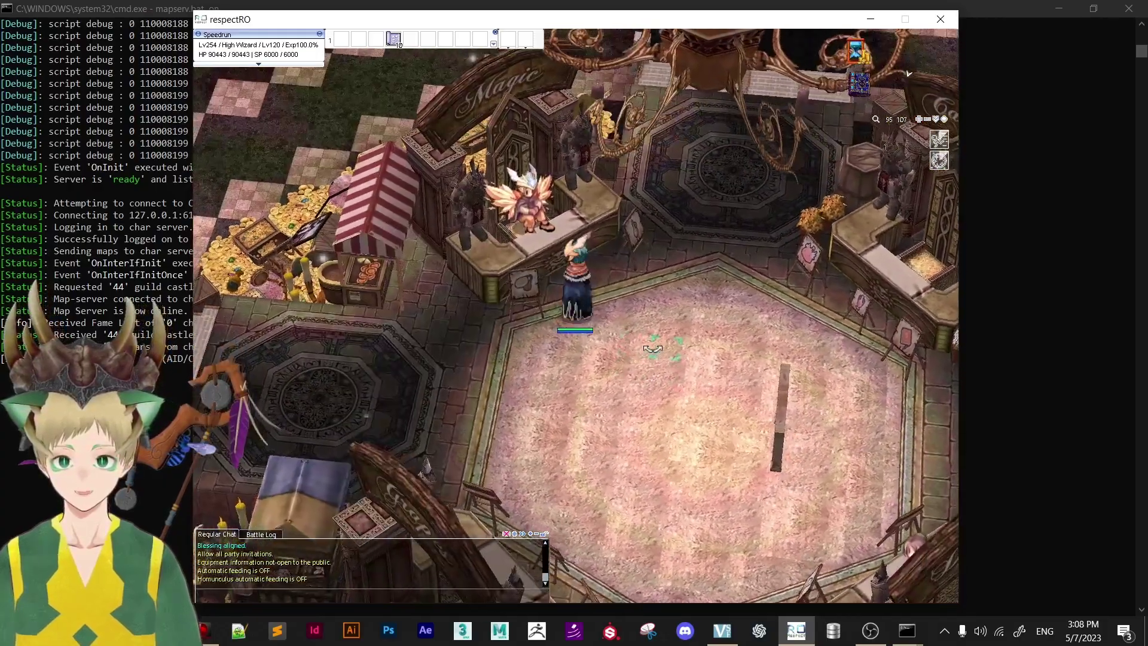
left_click_drag(653, 402, 706, 431)
Examine the winged NPC from other camera angles and talk to it to view its item category list.
left_click(649, 290)
left_click_drag(648, 289, 684, 328)
left_click(697, 387)
left_click_drag(712, 386, 770, 395)
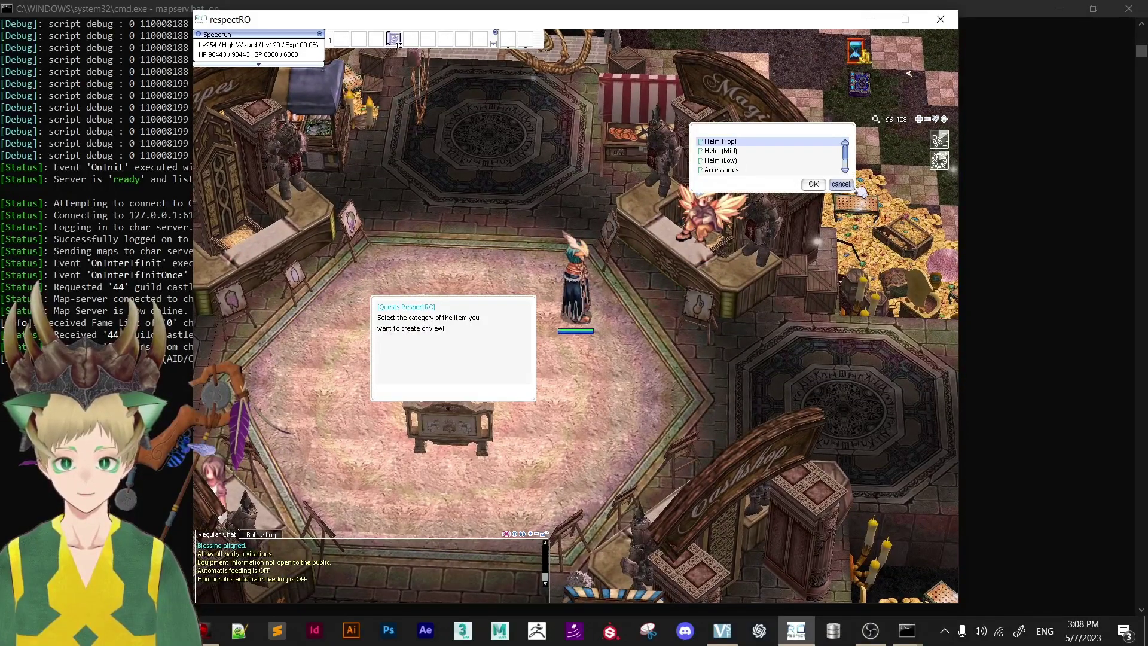
Leave the NPC's category dialog and compare the sprite with the player character at close range.
left_click_drag(605, 319, 608, 354)
scroll(598, 350, "up", 5)
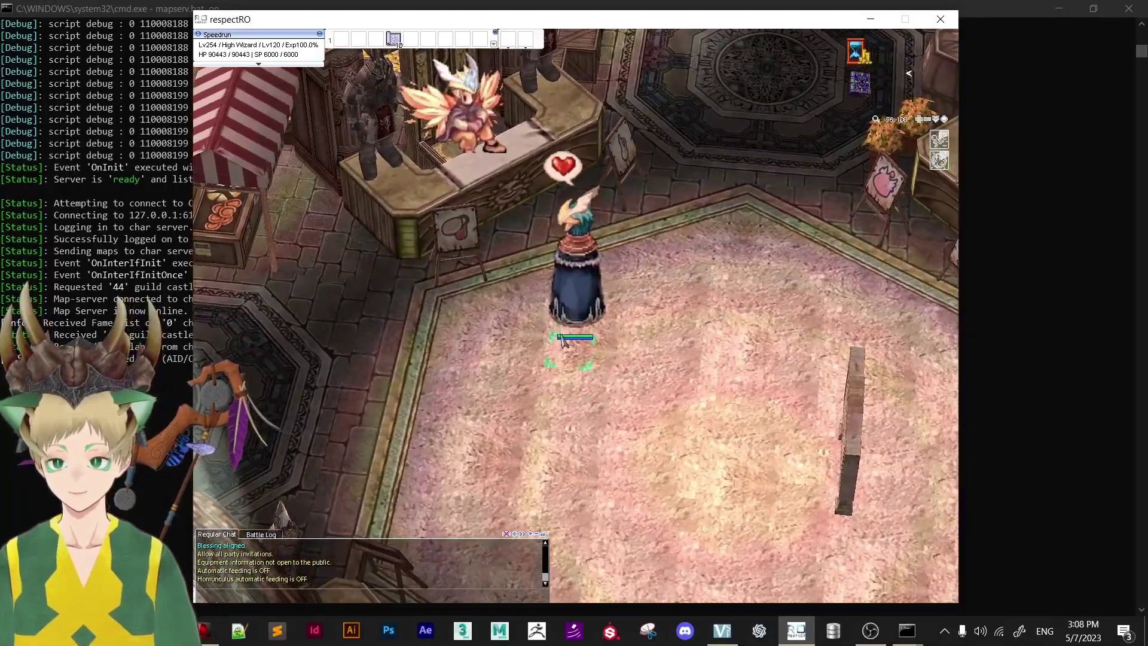
left_click(563, 341)
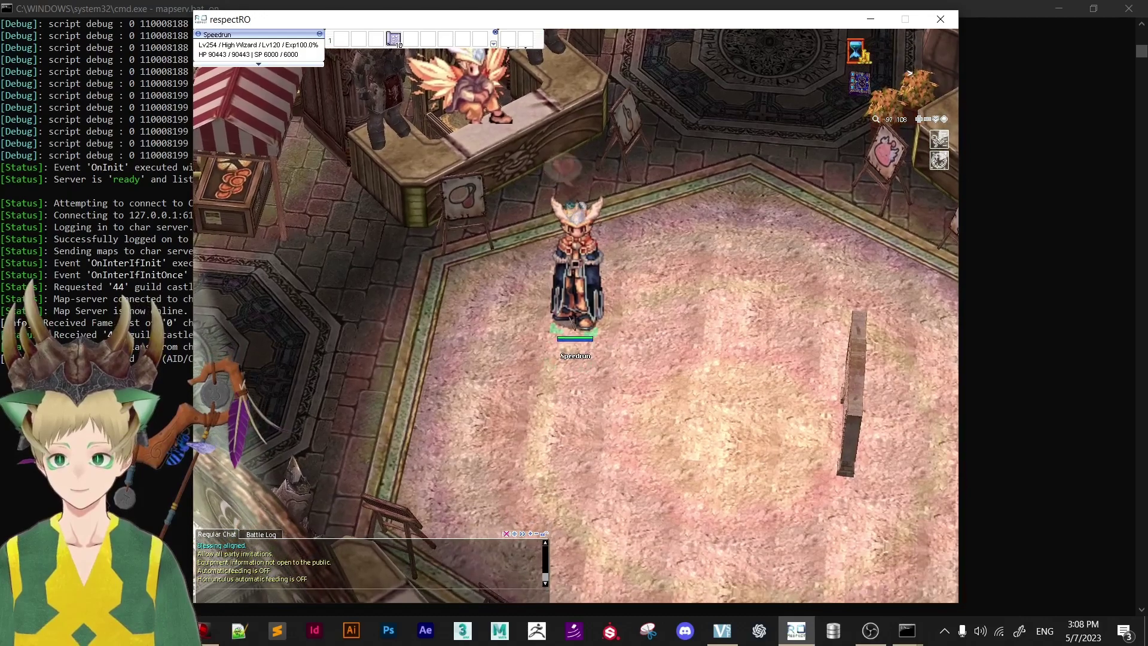
scroll(574, 317, "down", 2)
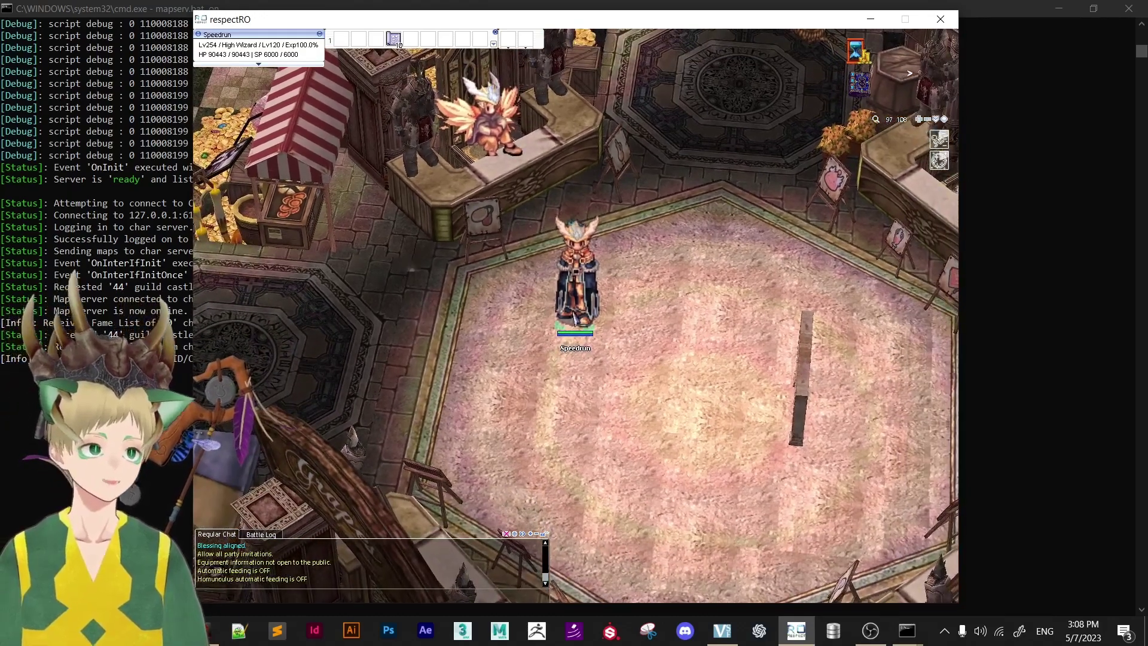